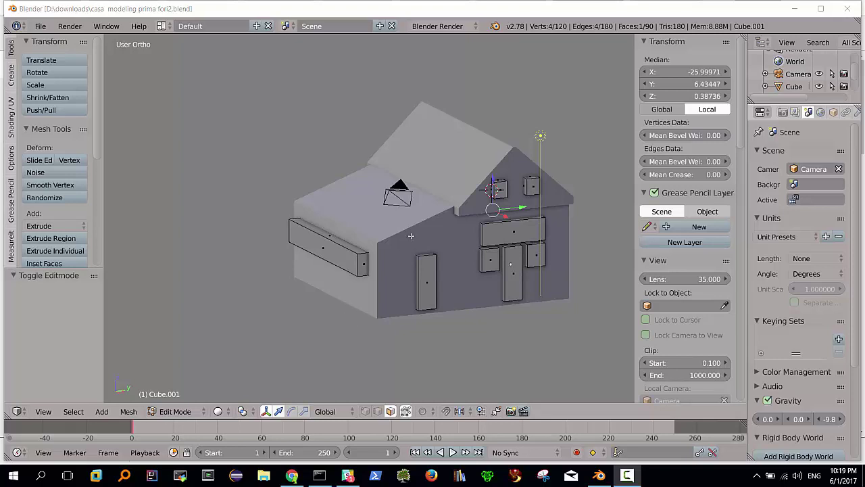
Orbit the viewport to view the house front and then its sides
middle_click_drag(412, 235, 384, 239)
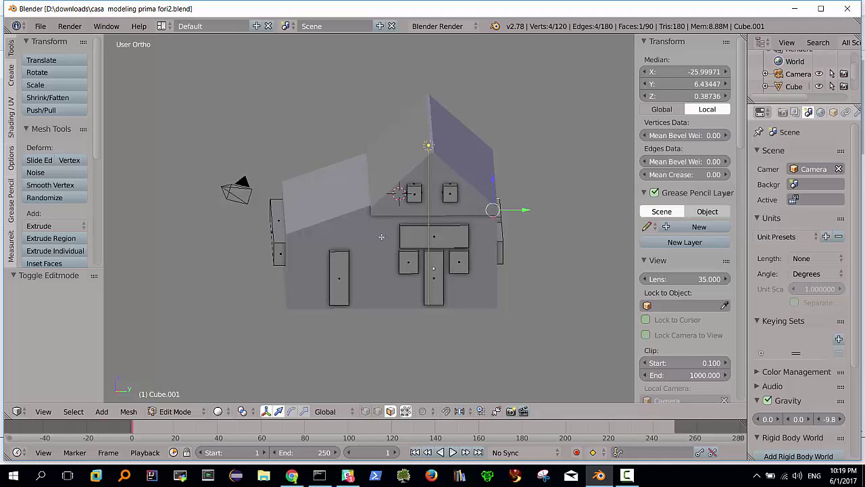
mouse_move(381, 237)
middle_mouse_down()
mouse_move(394, 237)
mouse_move(361, 238)
mouse_move(384, 248)
middle_mouse_up()
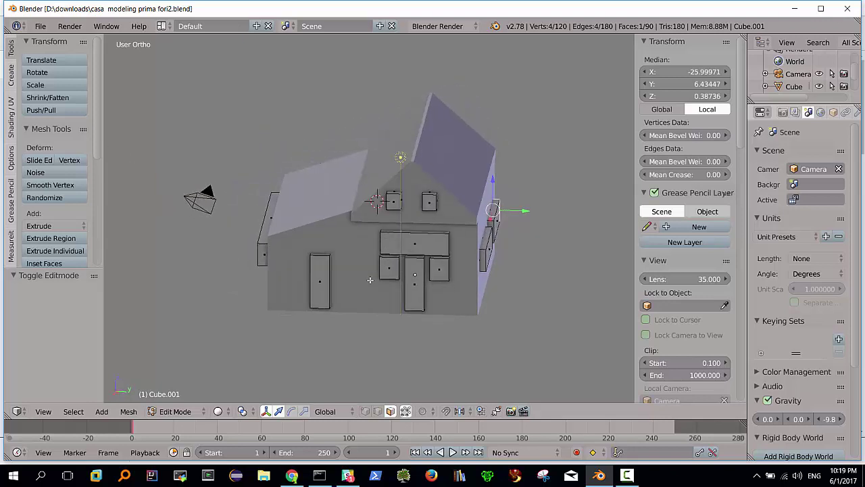
Switch the house from Edit Mode to Object Mode
left_click(200, 412)
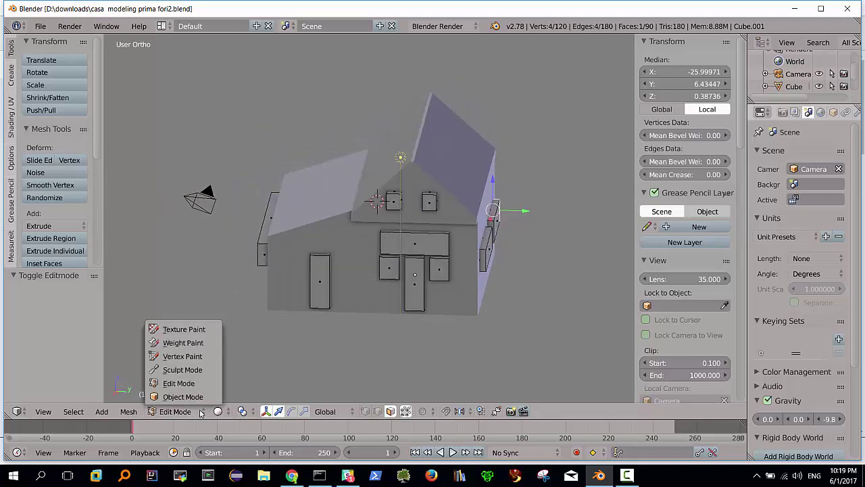
left_click(192, 396)
mouse_move(446, 284)
middle_mouse_down()
mouse_move(454, 290)
mouse_move(438, 240)
mouse_move(461, 260)
mouse_move(487, 240)
mouse_move(365, 238)
middle_mouse_up()
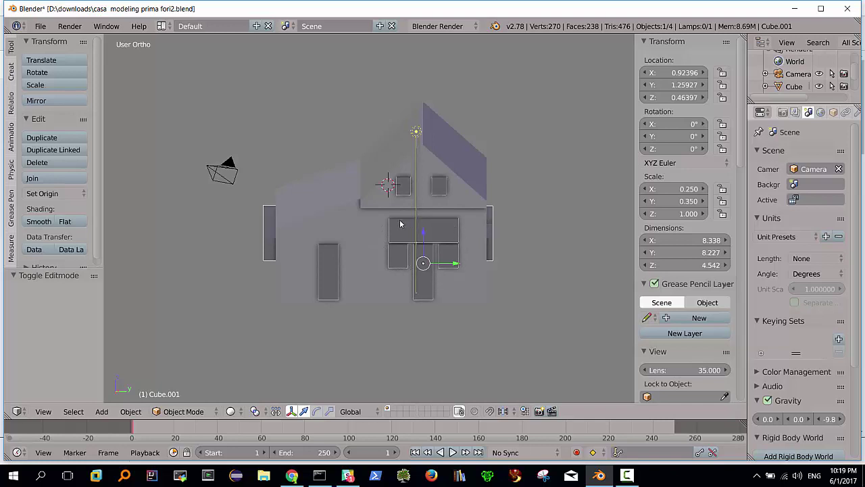
Orbit and zoom around the house to view the roof, three-quarter and front-left angles
mouse_move(403, 241)
middle_mouse_down()
mouse_move(488, 255)
mouse_move(406, 250)
middle_mouse_up()
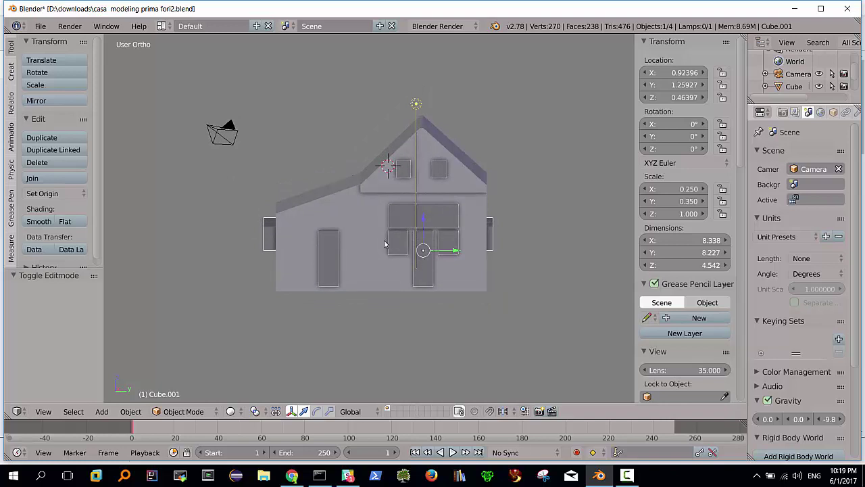
scroll(384, 243, "up", 3)
middle_click_drag(360, 235, 466, 265)
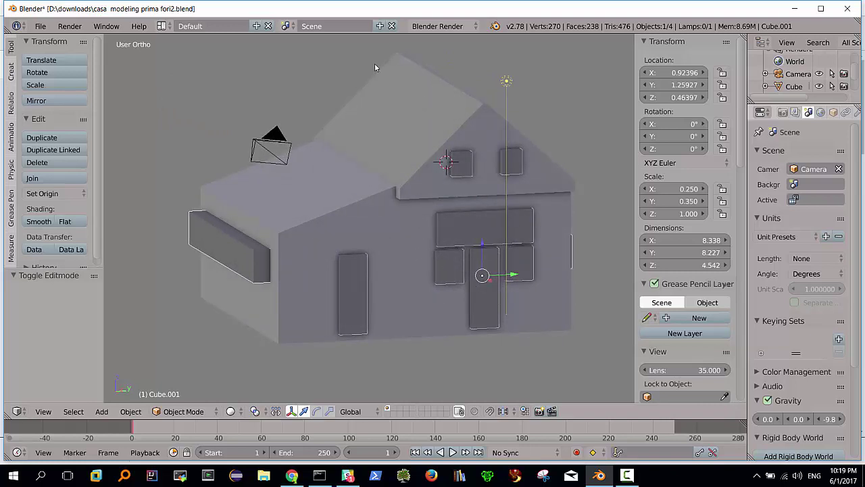
mouse_move(383, 188)
middle_mouse_down()
mouse_move(407, 198)
mouse_move(440, 154)
middle_mouse_up()
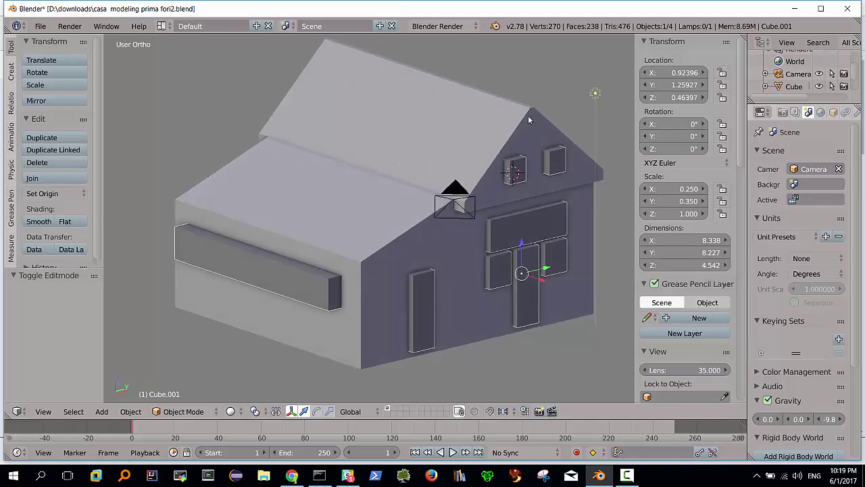
mouse_move(428, 253)
middle_mouse_down()
mouse_move(414, 206)
mouse_move(408, 274)
middle_mouse_up()
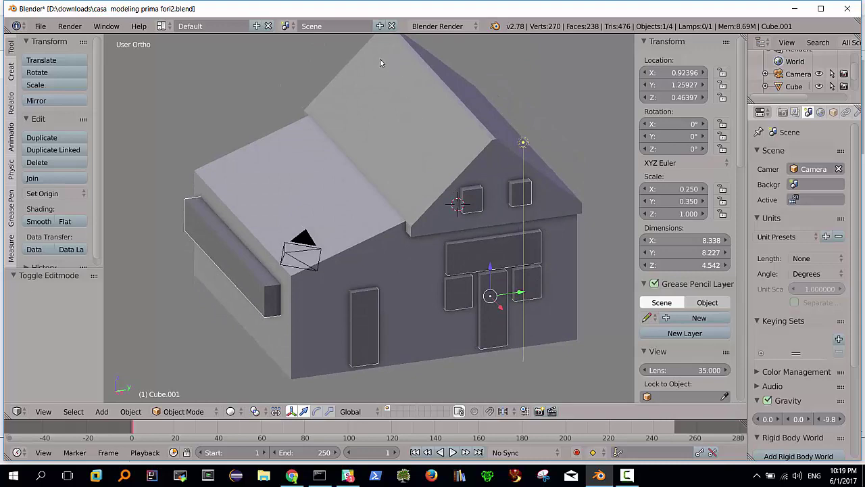
mouse_move(369, 140)
middle_mouse_down()
mouse_move(357, 158)
mouse_move(358, 180)
middle_mouse_up()
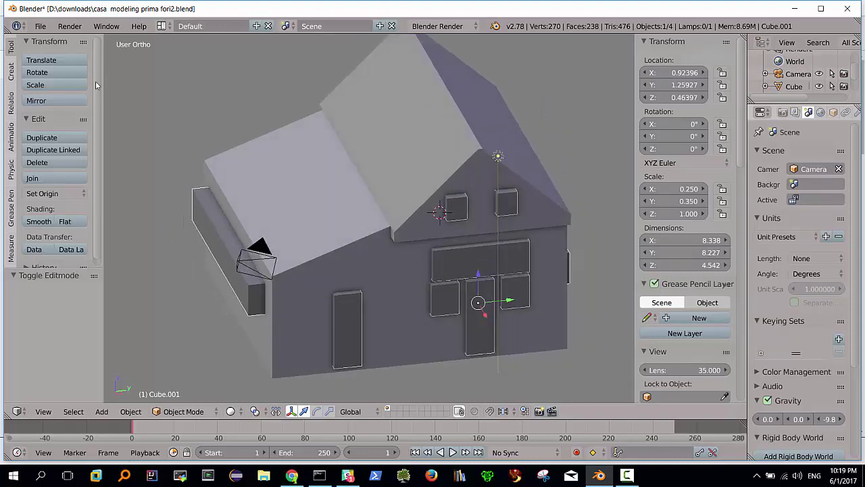
Apply the Back To Black theme preset in User Preferences, then close the window
left_click(39, 29)
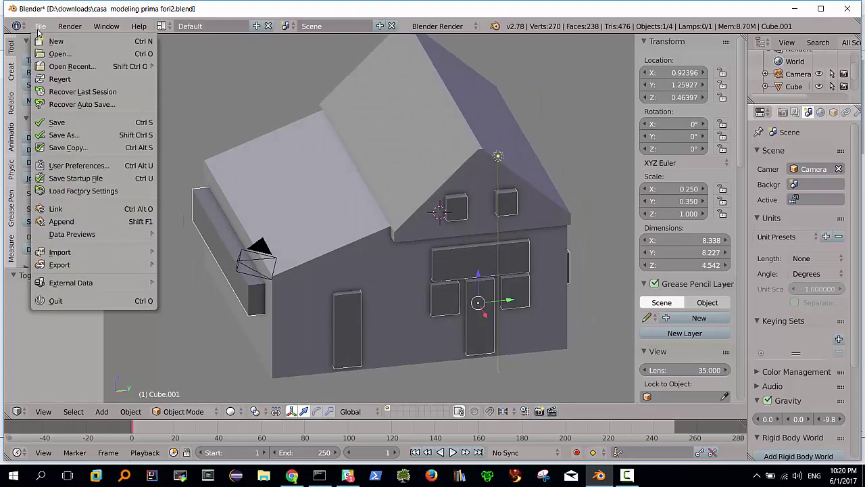
left_click(83, 165)
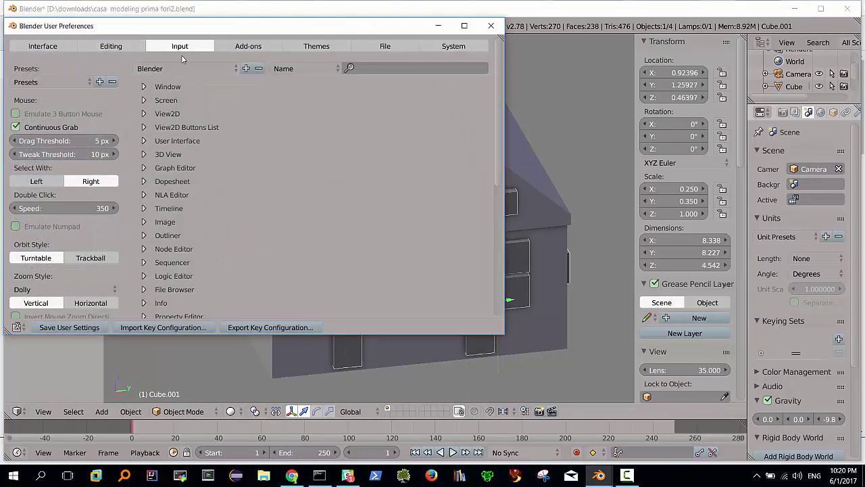
left_click(322, 47)
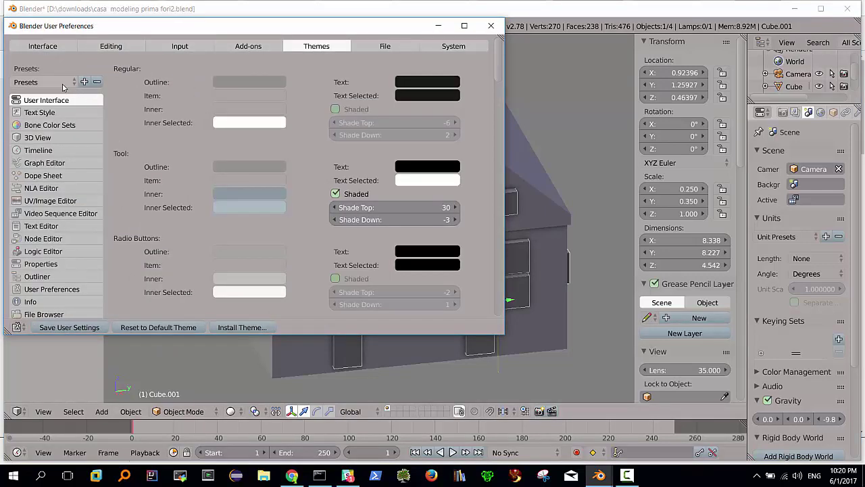
left_click(40, 83)
left_click(43, 96)
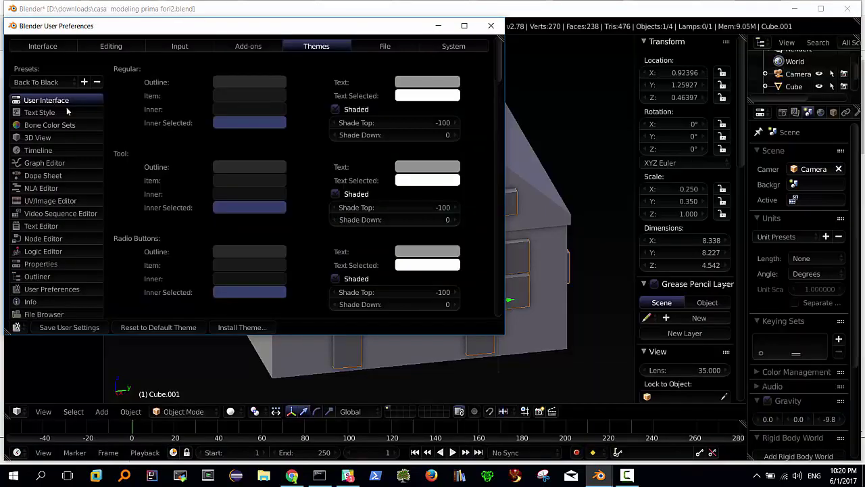
left_click(490, 26)
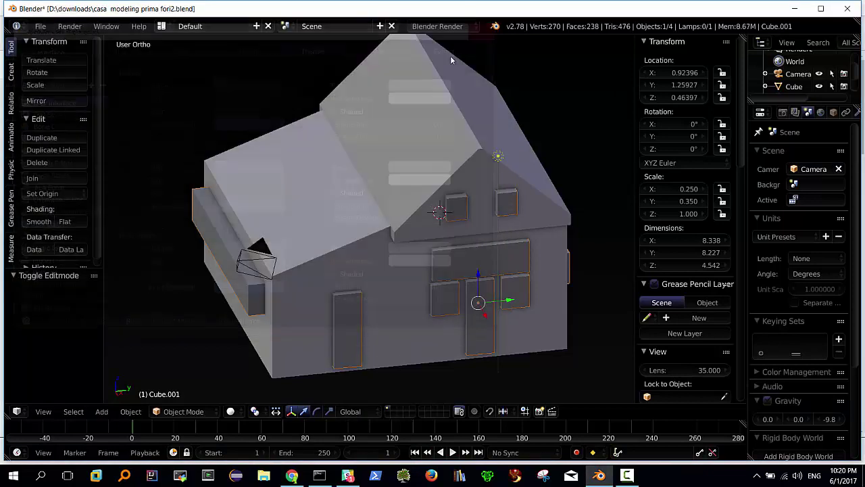
mouse_move(361, 163)
middle_mouse_down()
mouse_move(369, 175)
mouse_move(374, 162)
middle_mouse_up()
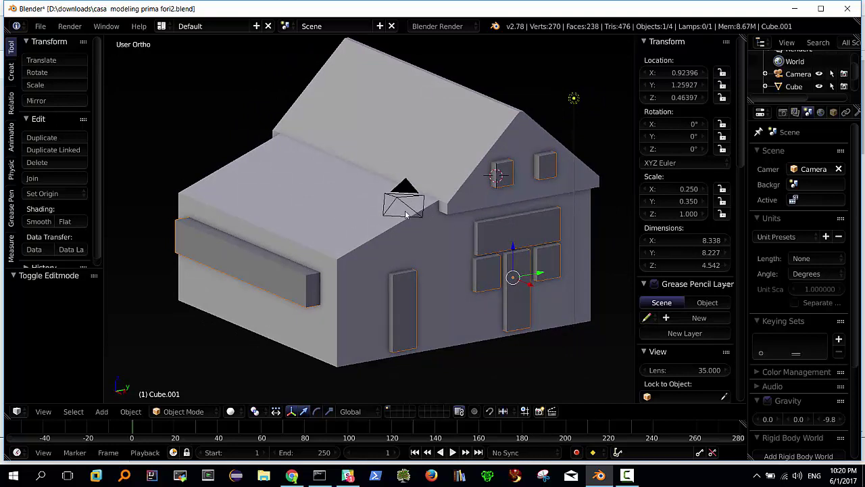
Select the main house mesh Cube and enter Edit Mode with Tab
right_click(428, 112)
mouse_move(427, 175)
middle_mouse_down()
mouse_move(414, 168)
mouse_move(413, 143)
mouse_move(391, 230)
middle_mouse_up()
key("Tab")
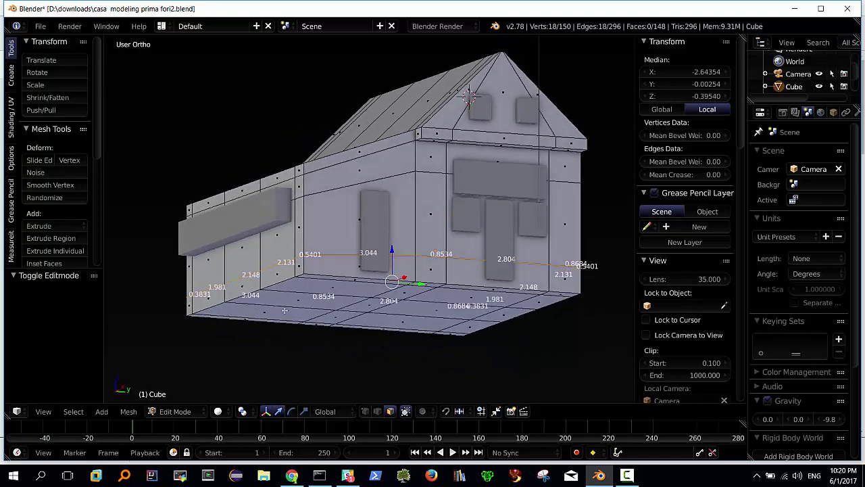
Inspect the roof slopes and gable end, then scroll the sidebar to Mesh Display
mouse_move(417, 212)
middle_mouse_down()
mouse_move(400, 168)
mouse_move(485, 137)
middle_mouse_up()
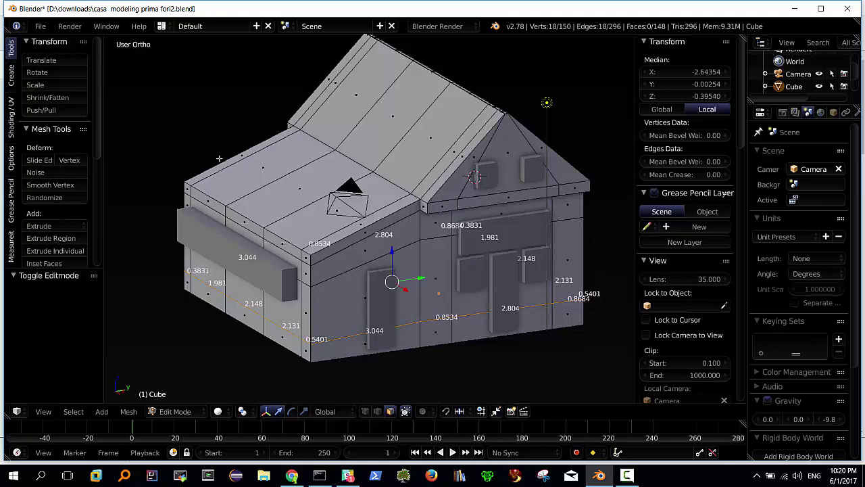
middle_click_drag(423, 212, 364, 218)
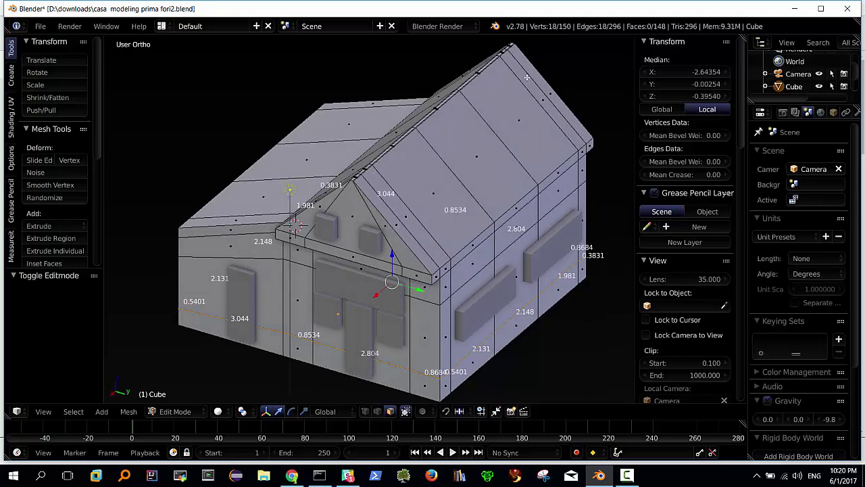
middle_click_drag(505, 176, 287, 194)
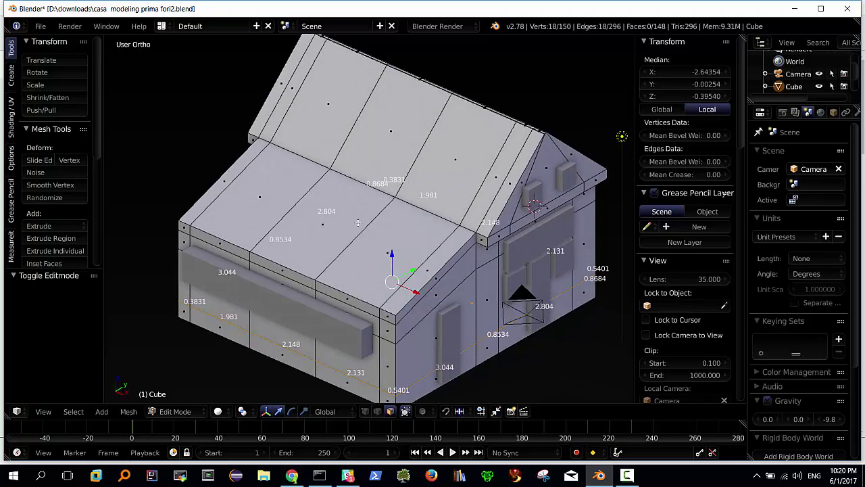
middle_click_drag(430, 325, 401, 320)
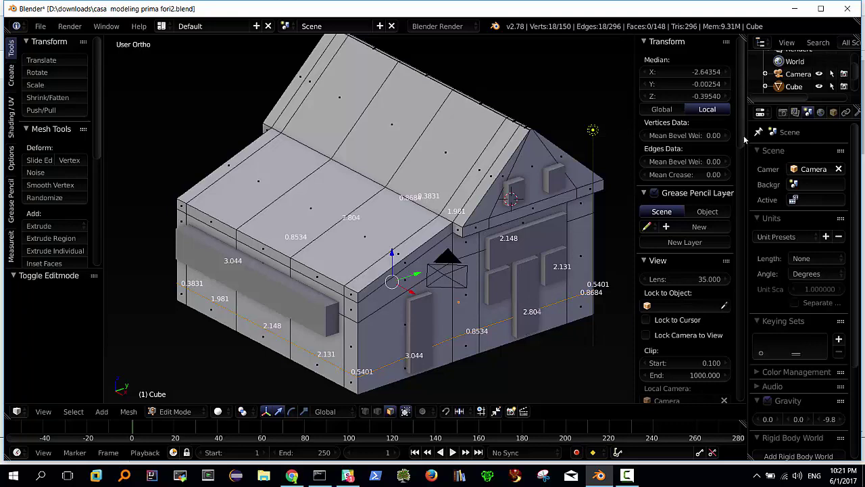
left_click_drag(744, 139, 742, 370)
Hide the edge length labels and add two loop cuts across the roof and walls
left_click(648, 331)
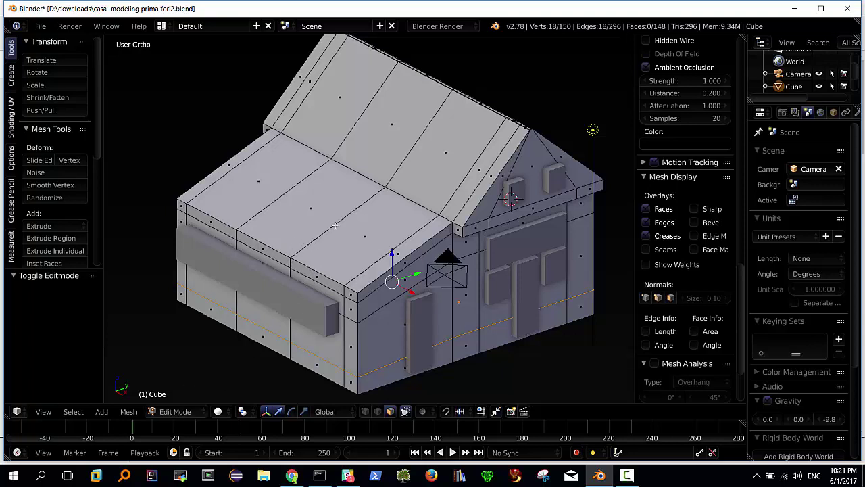
key("ctrl+r")
left_click(323, 229)
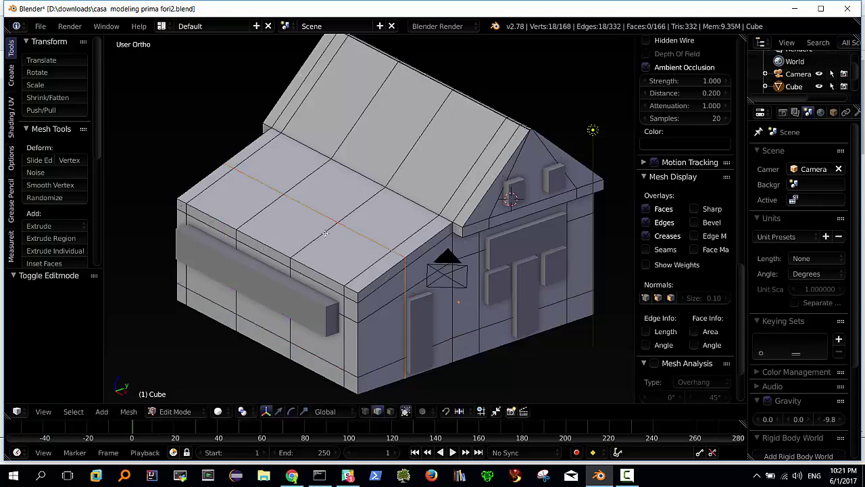
left_click(294, 252)
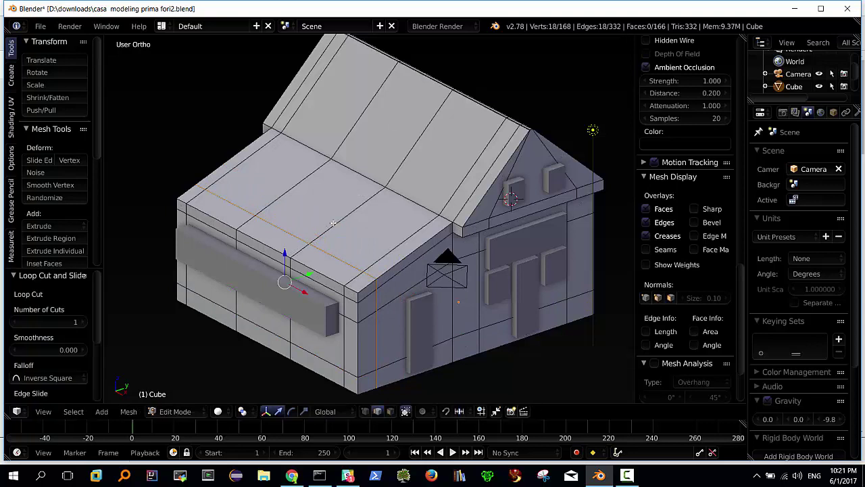
key("ctrl+r")
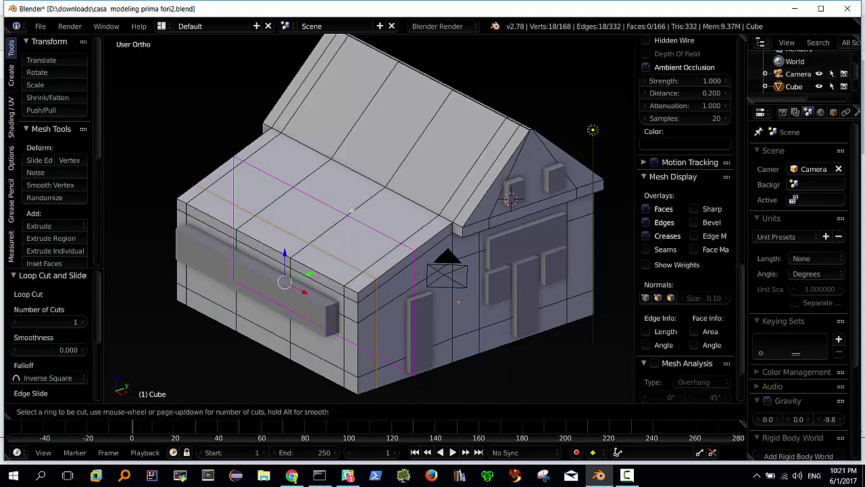
left_click(351, 212)
left_click(372, 213)
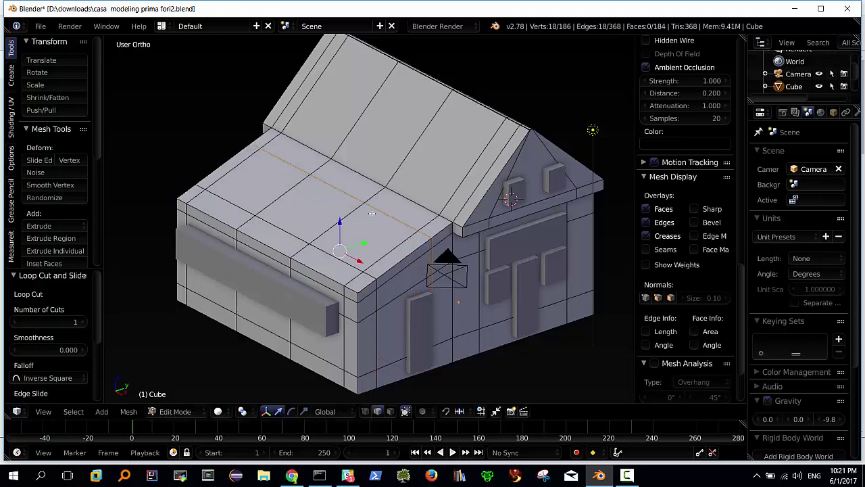
Orbit to look at the floor from below and switch to face selection
middle_click_drag(372, 213, 358, 171)
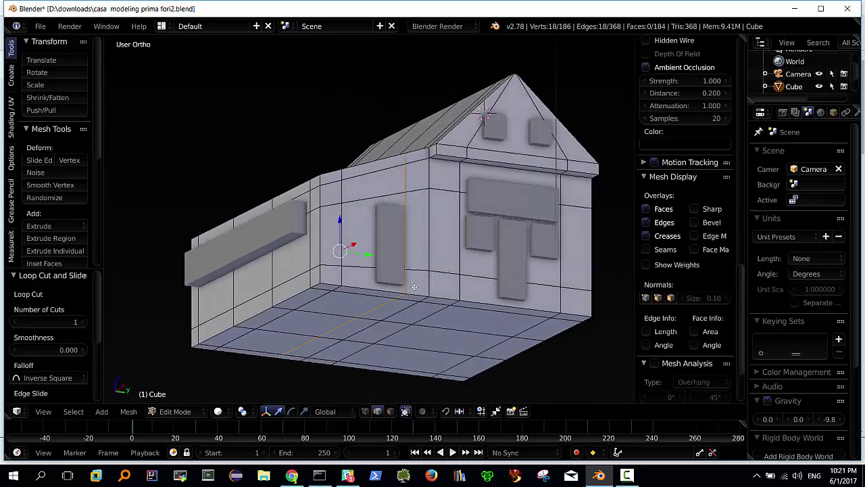
mouse_move(415, 287)
middle_mouse_down()
mouse_move(364, 288)
mouse_move(404, 380)
middle_mouse_up()
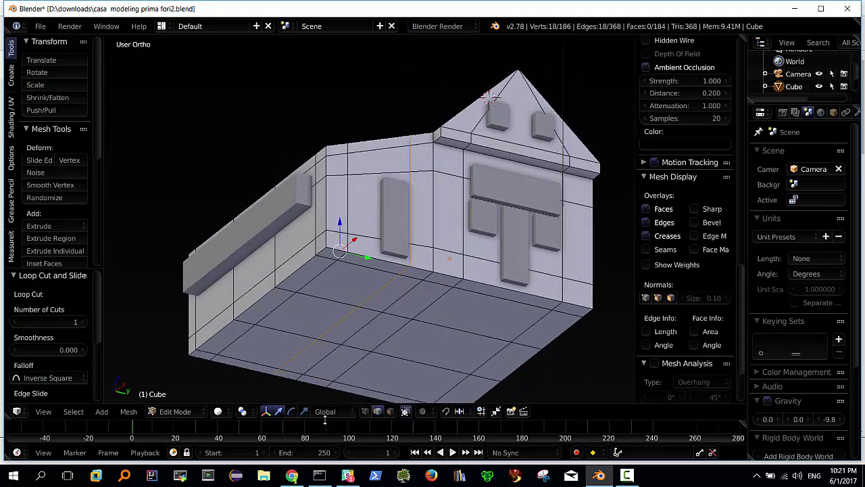
left_click(390, 411)
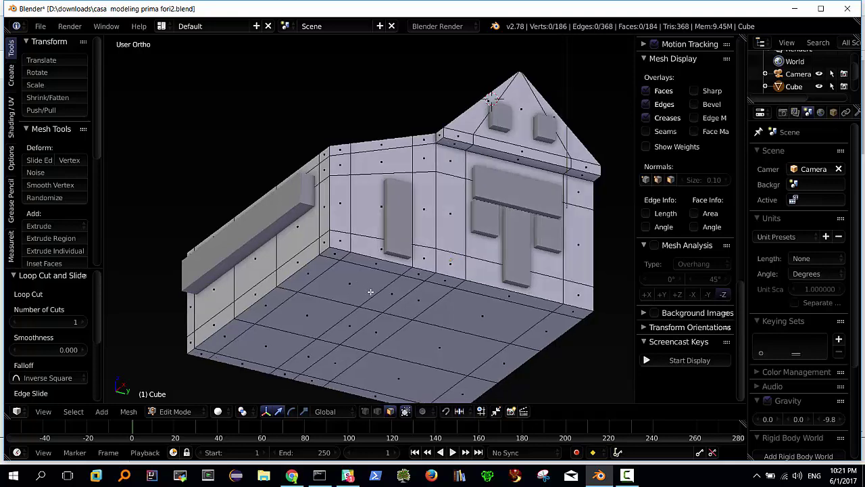
Pick a floor face and extend it to all connected floor faces with Select Linked Flat Faces
middle_click_drag(354, 285, 370, 298)
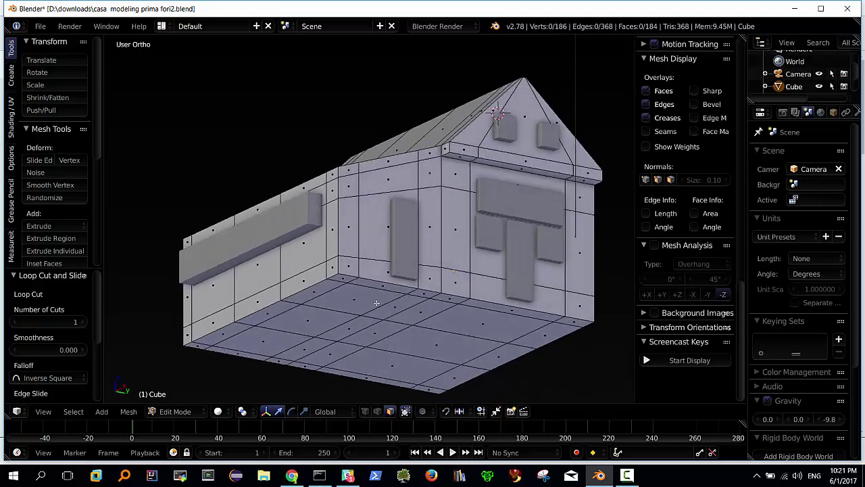
right_click(356, 298)
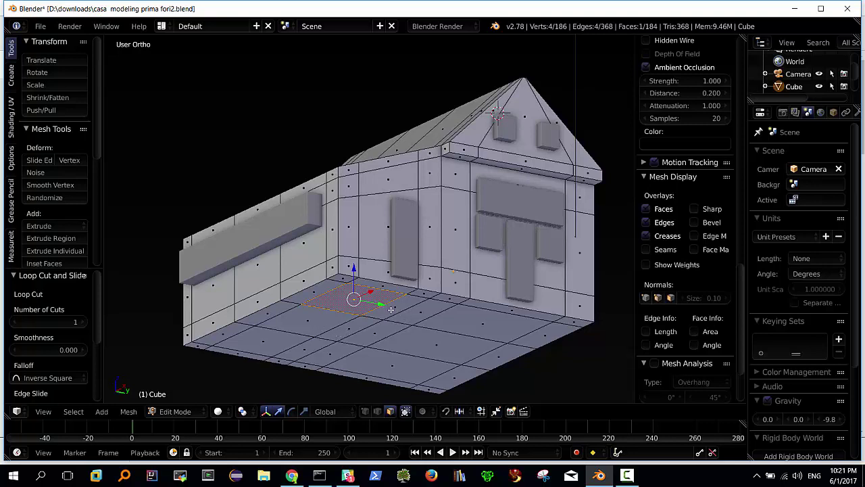
right_click(416, 311, "shift")
right_click(418, 312, "shift")
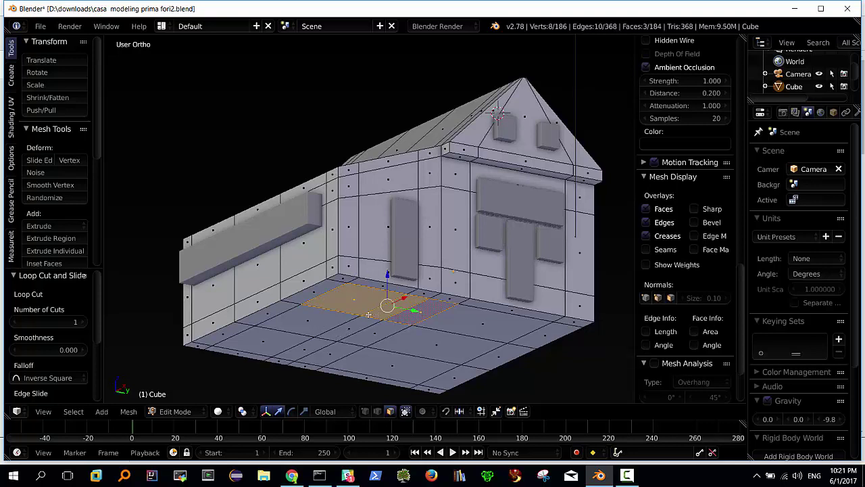
right_click(355, 301)
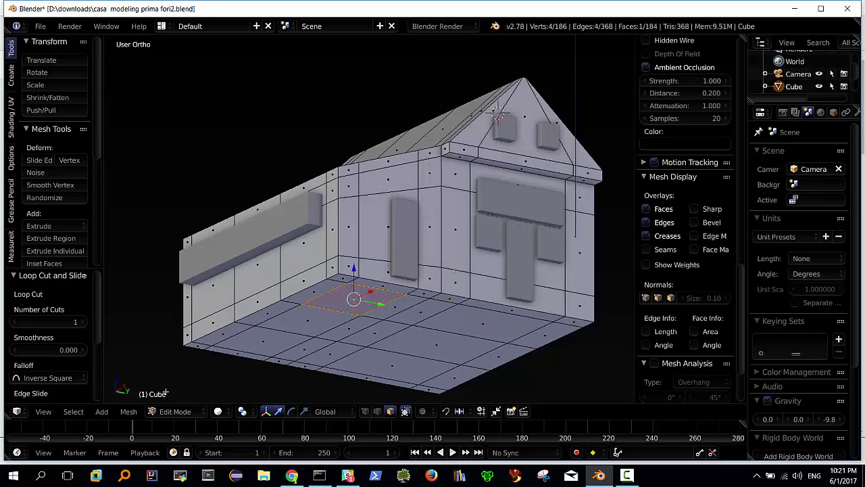
left_click(74, 410)
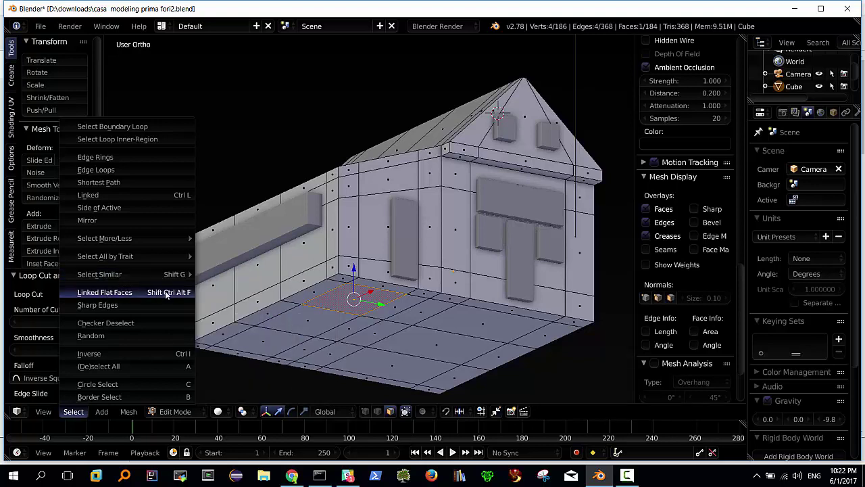
left_click(170, 295)
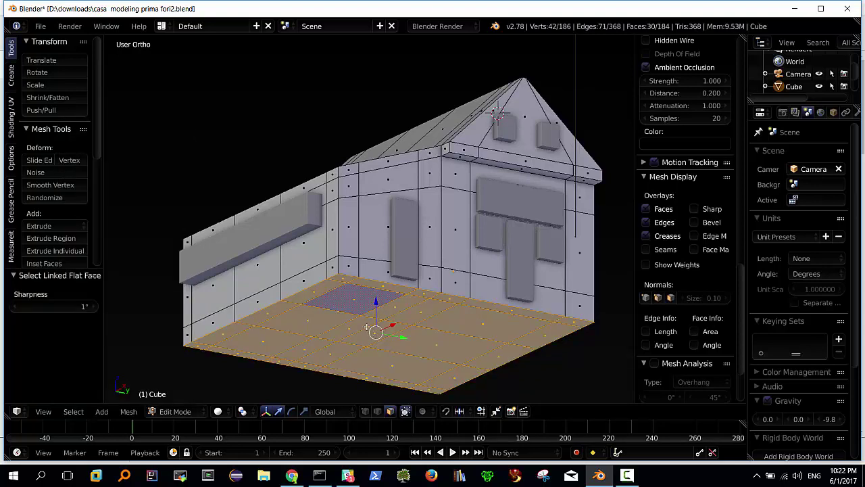
middle_click_drag(362, 312, 354, 308)
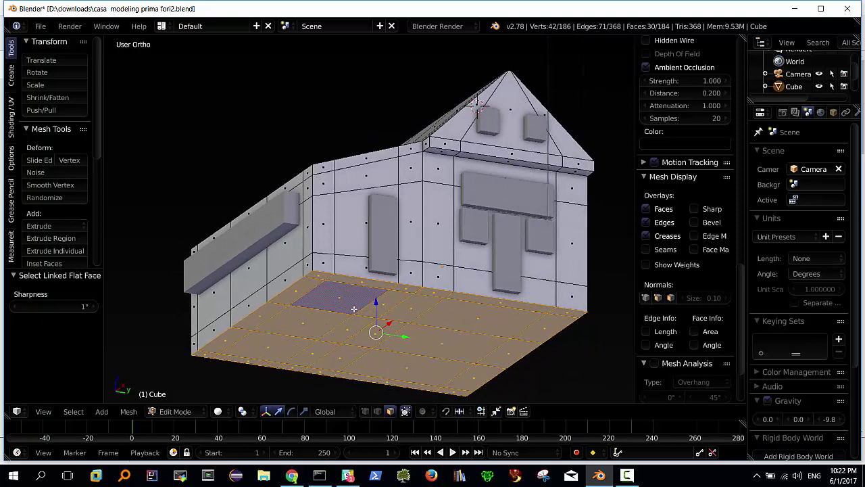
Delete the selected floor faces, leaving the house open underneath
key("x")
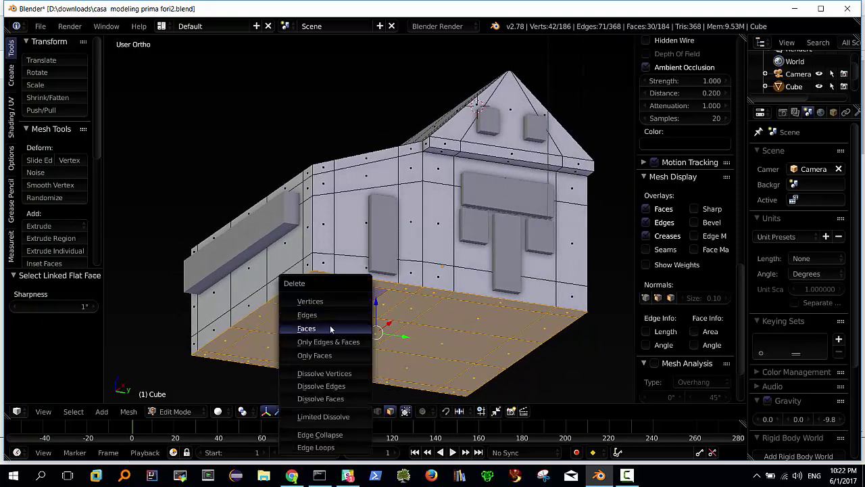
left_click(332, 327)
mouse_move(407, 262)
middle_mouse_down()
mouse_move(442, 265)
mouse_move(405, 250)
mouse_move(405, 258)
middle_mouse_up()
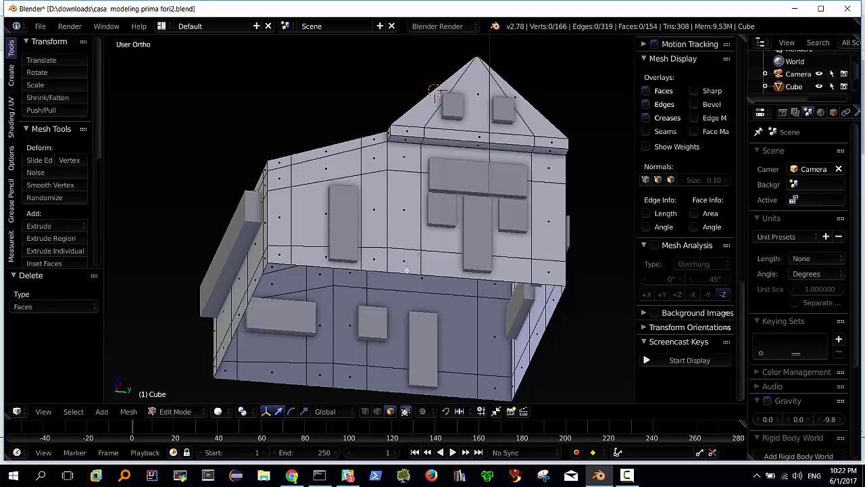
middle_click_drag(407, 269, 419, 255)
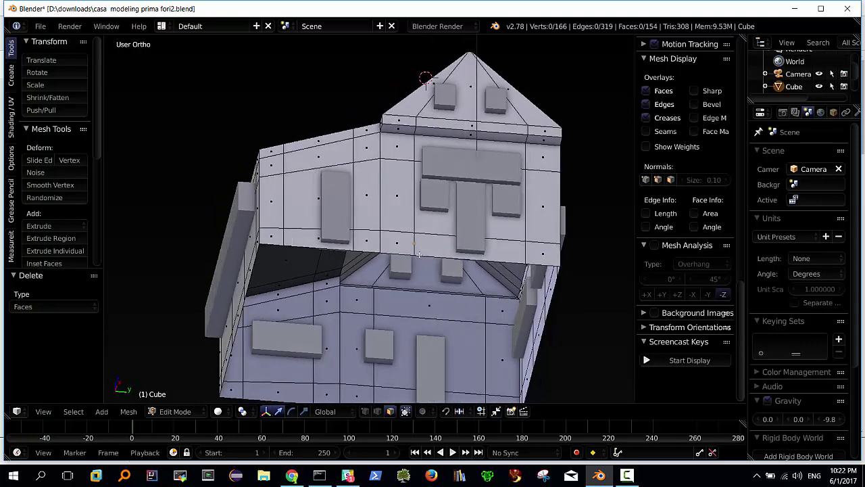
Switch to edge selection and select the bottom edge loop of the walls
left_click(377, 411)
right_click(443, 258, "alt")
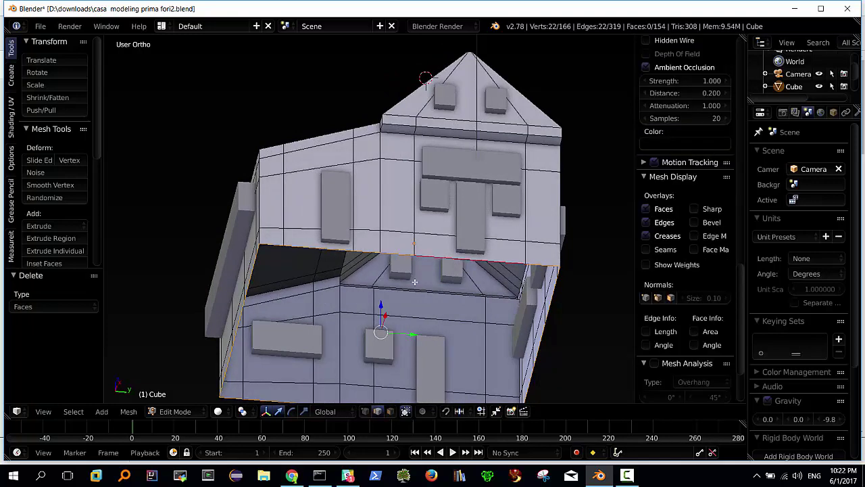
middle_click_drag(414, 282, 411, 343)
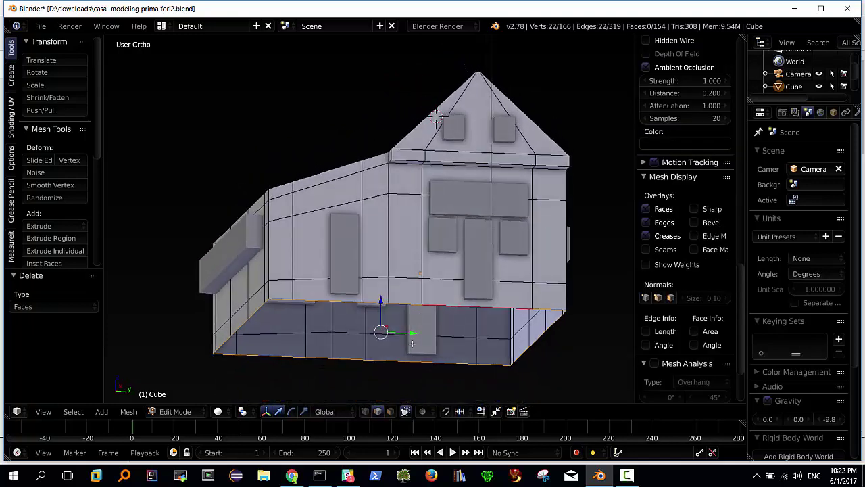
middle_click_drag(410, 286, 418, 282)
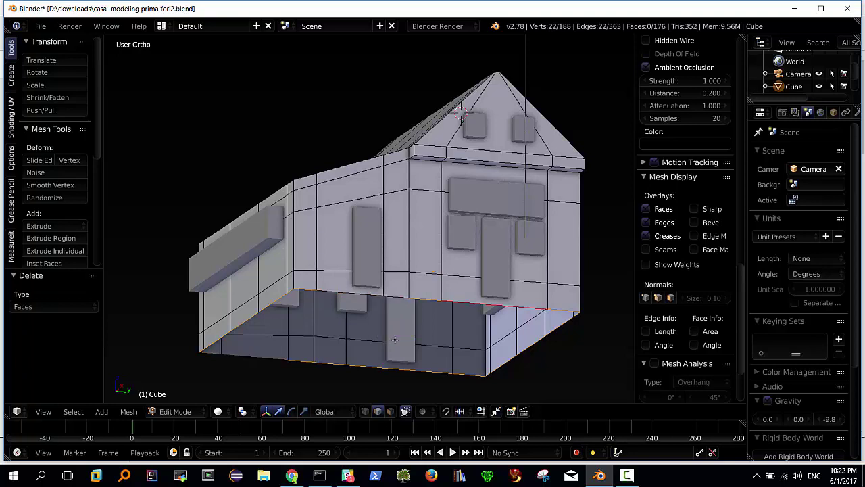
Extrude and scale the bottom loop inward, trial a downward extrusion, then undo it
key("e")
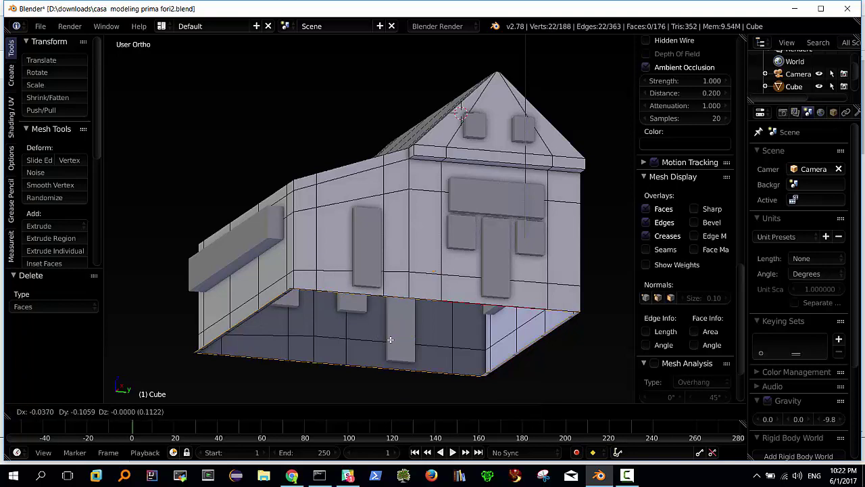
key("s")
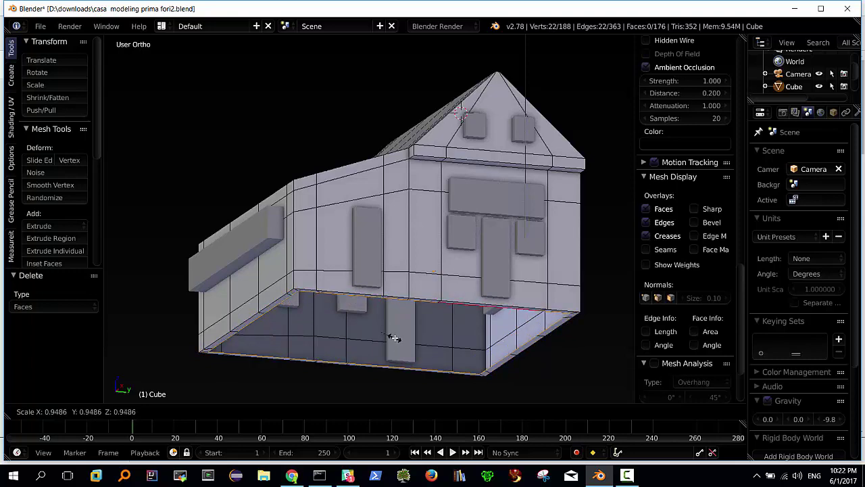
left_click(395, 336)
middle_click_drag(394, 336, 378, 321)
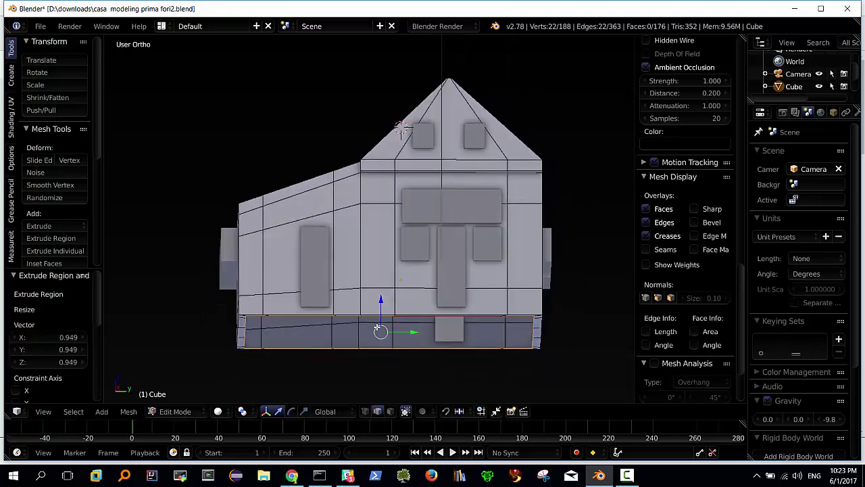
key("e")
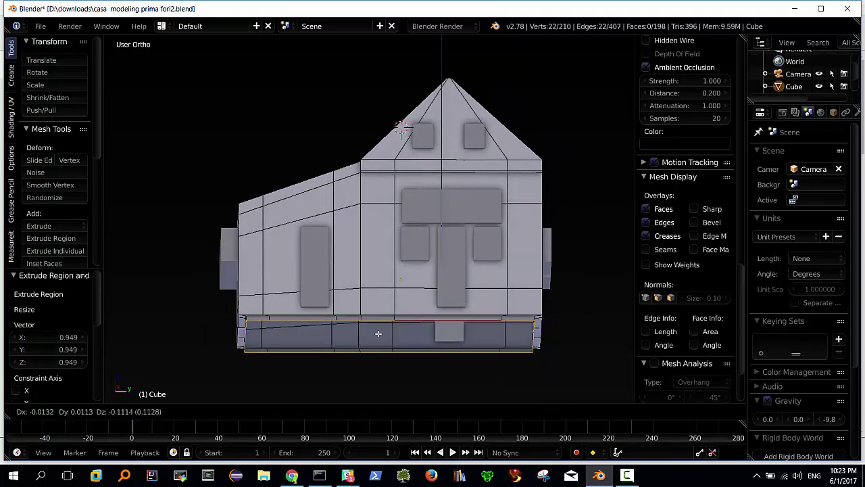
key("z")
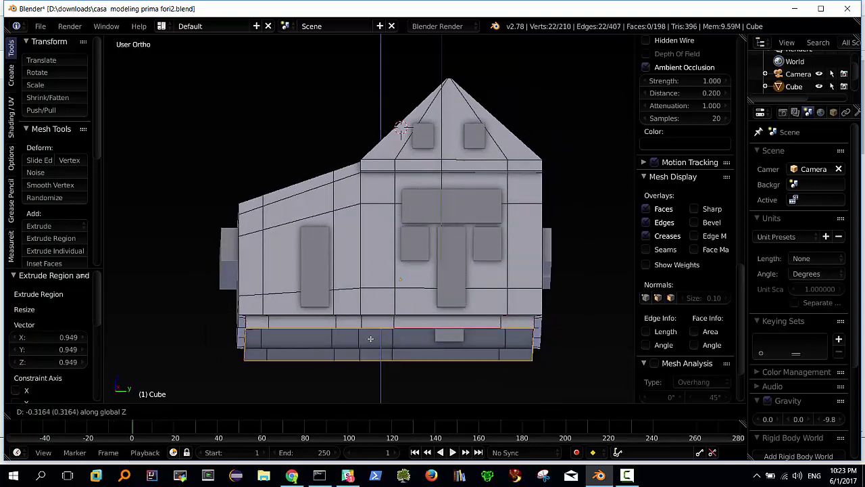
left_click(369, 333)
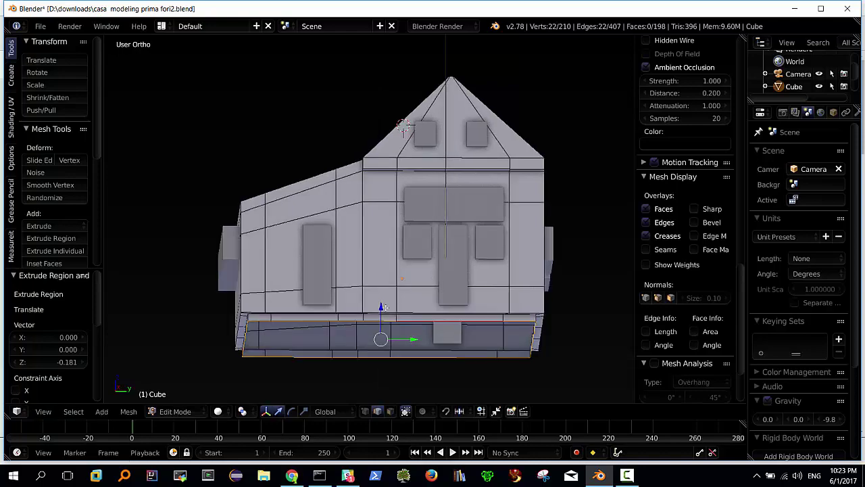
mouse_move(369, 333)
middle_mouse_down()
mouse_move(441, 290)
mouse_move(387, 296)
mouse_move(392, 289)
mouse_move(365, 277)
mouse_move(381, 283)
middle_mouse_up()
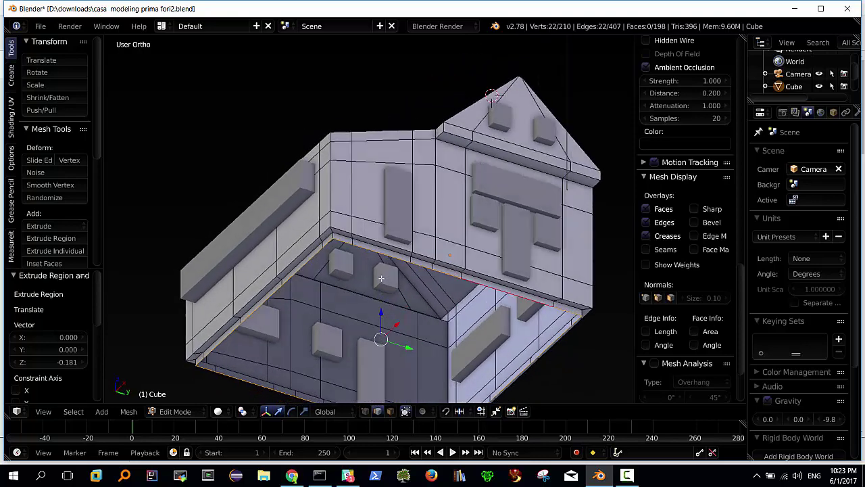
key("ctrl+z")
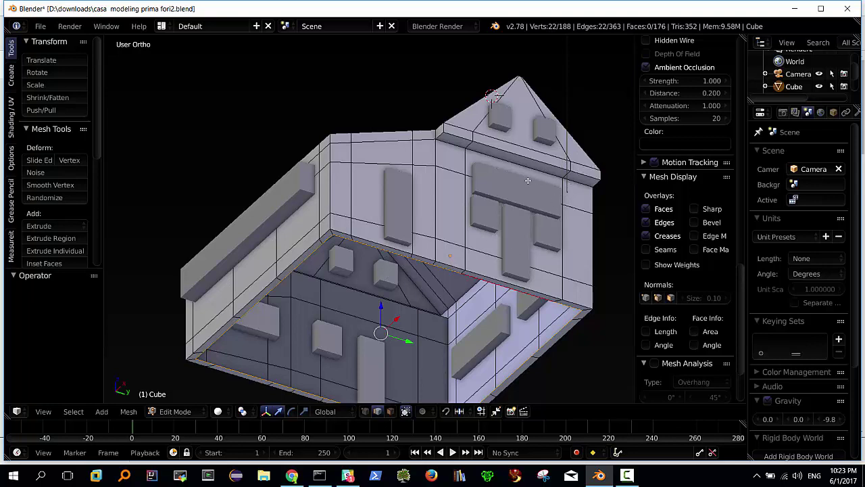
Scale the bottom loop to 1.033 and extrude it down along Z by -0.233
key("s")
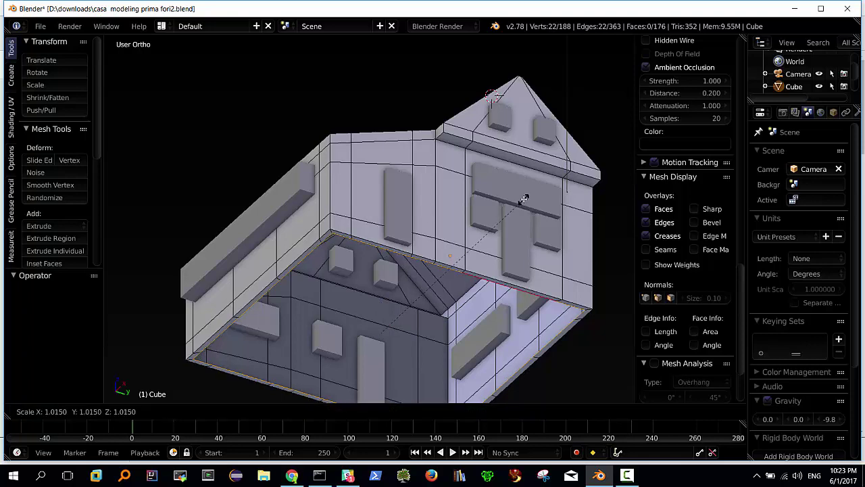
left_click(526, 197)
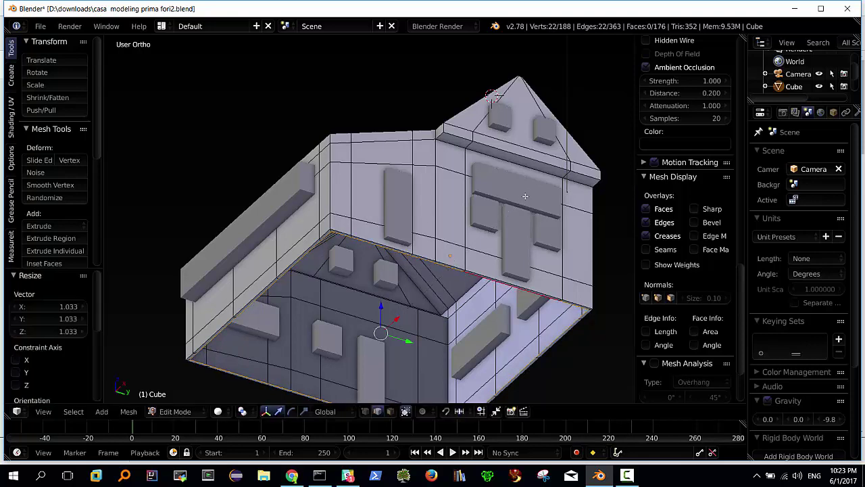
middle_click_drag(504, 211, 416, 295)
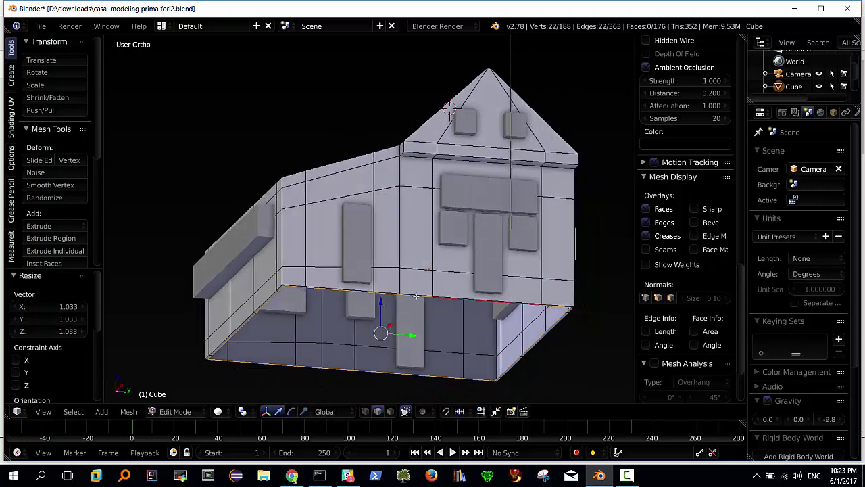
key("e")
key("z")
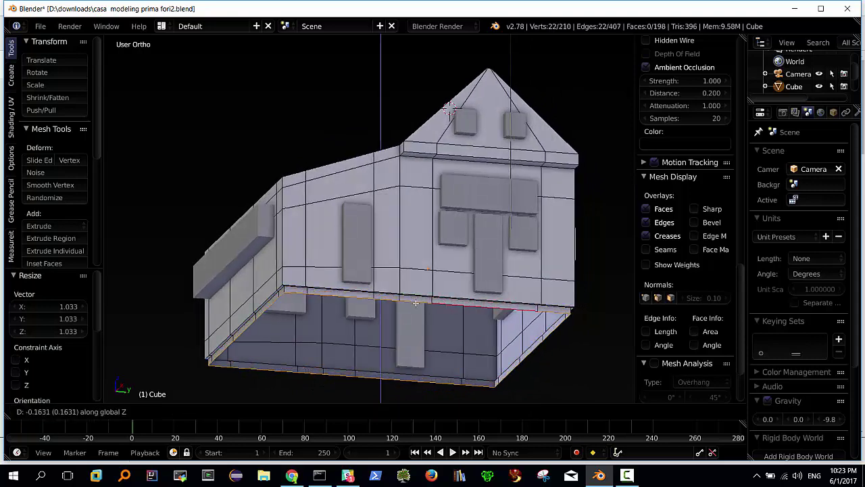
left_click(415, 295)
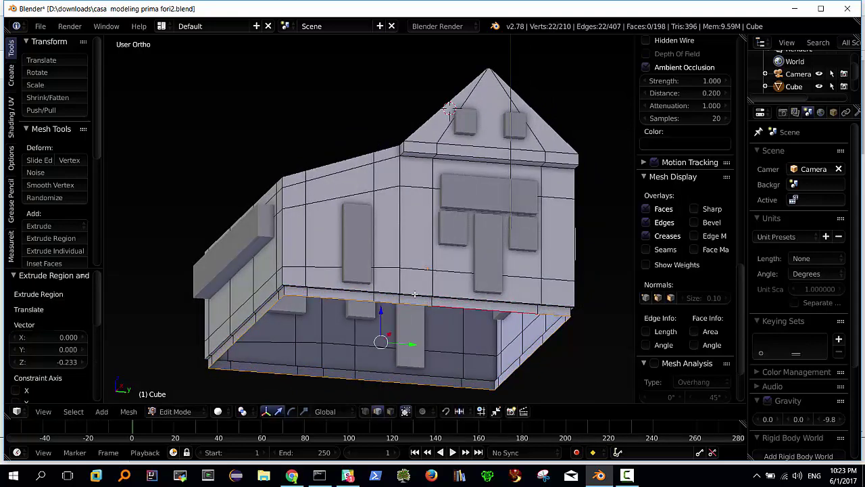
mouse_move(415, 294)
middle_mouse_down()
mouse_move(456, 273)
mouse_move(425, 301)
mouse_move(430, 224)
middle_mouse_up()
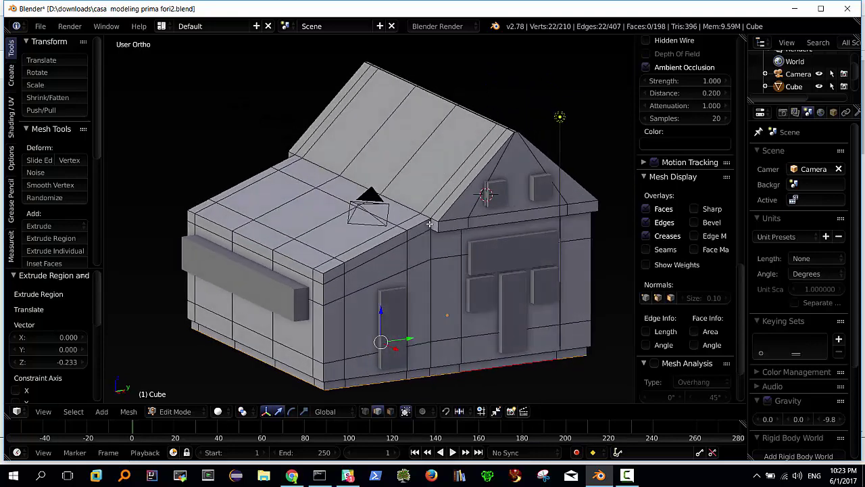
Check the new base from the gable end and above, then return to face selection
middle_click_drag(475, 156, 450, 156)
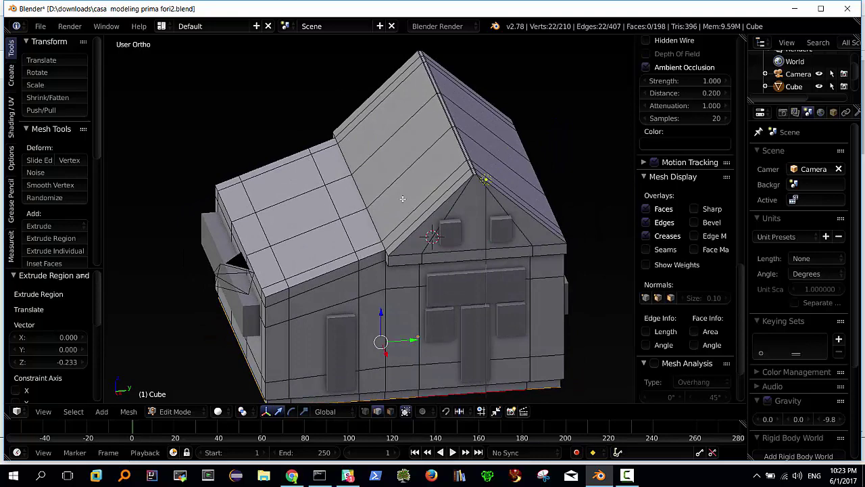
middle_click_drag(376, 173, 409, 185)
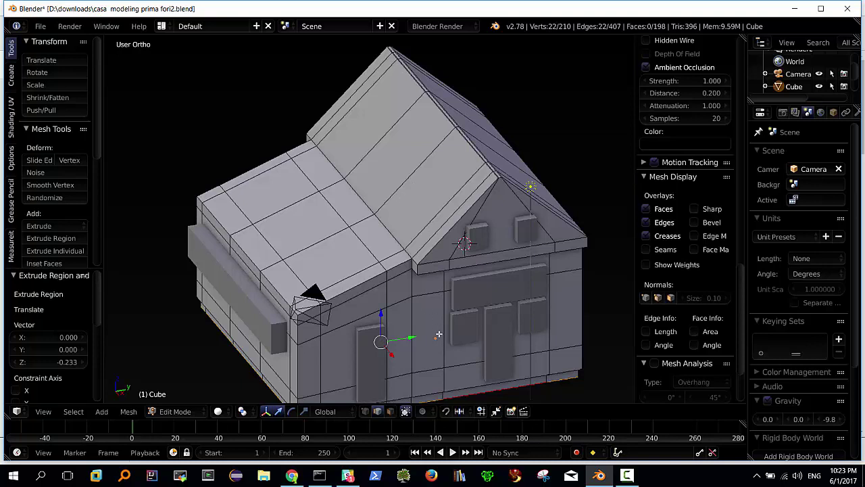
left_click(390, 411)
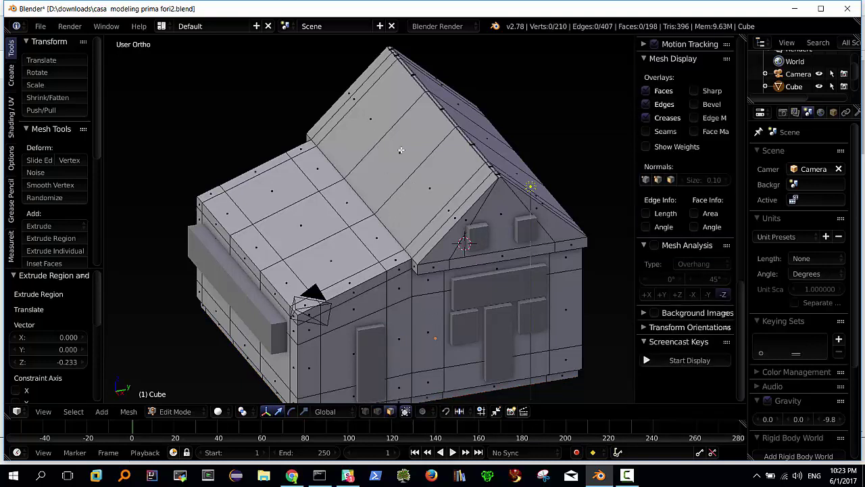
Select the flat roof slope faces and extrude them outward by 0.157
right_click(401, 150)
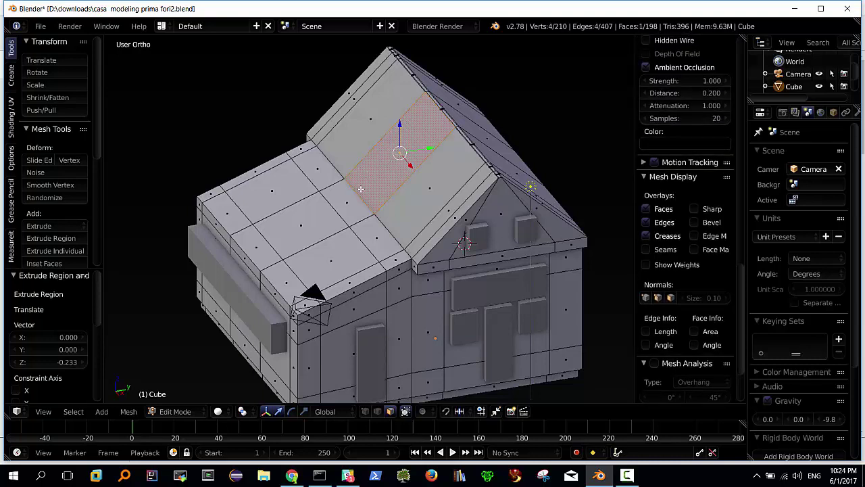
key("ctrl+shift+alt+f")
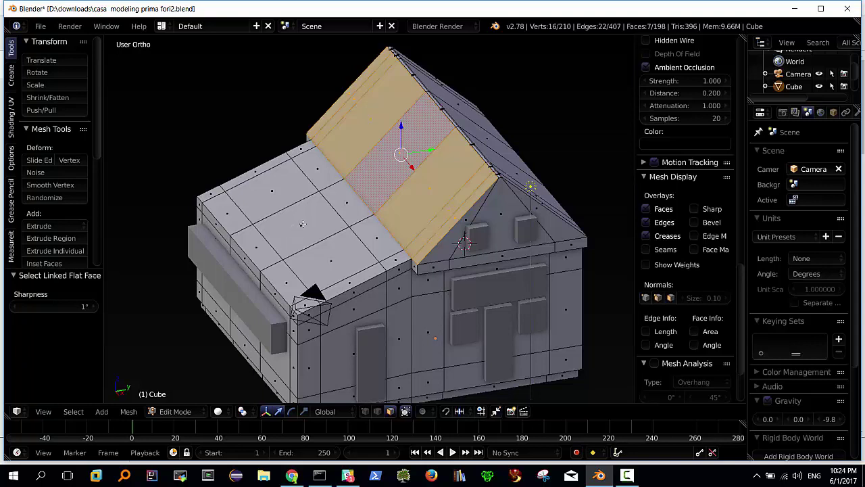
right_click(303, 223, "shift")
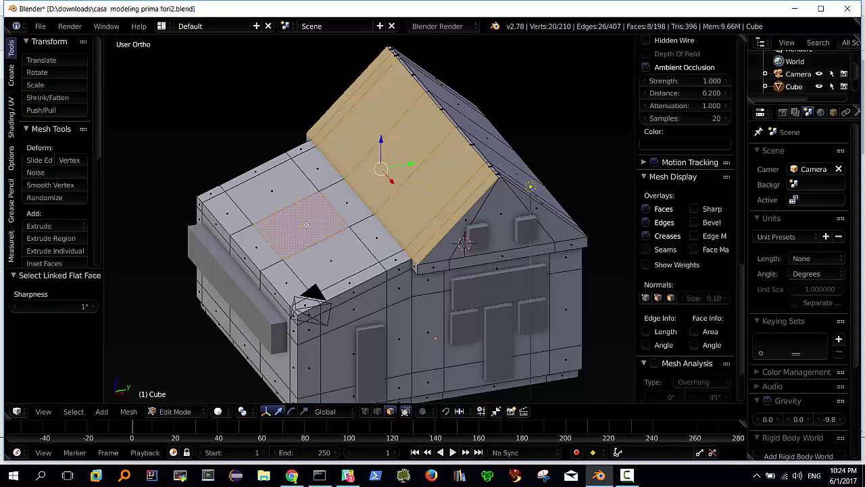
key("ctrl+shift+alt+f")
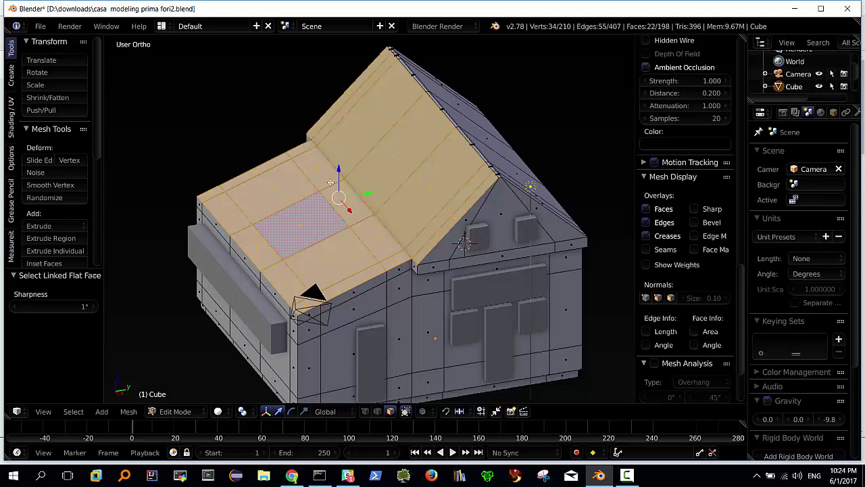
key("e")
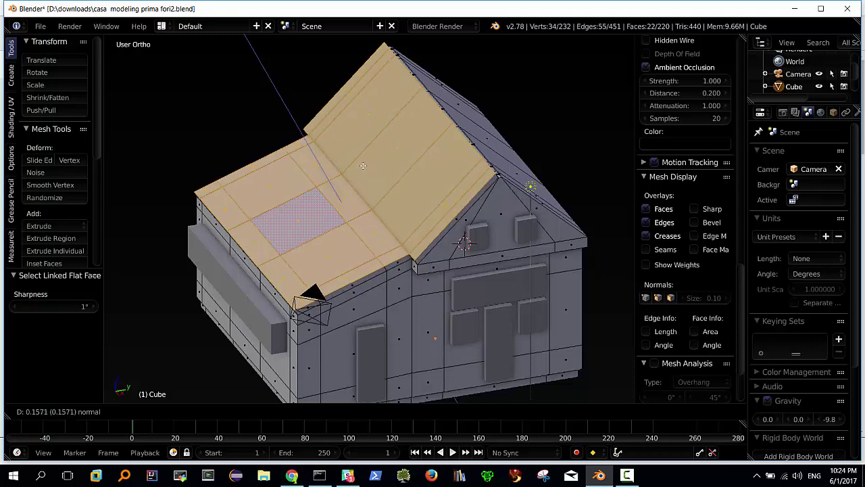
left_click(363, 167)
mouse_move(363, 167)
middle_mouse_down()
mouse_move(370, 158)
mouse_move(373, 181)
middle_mouse_up()
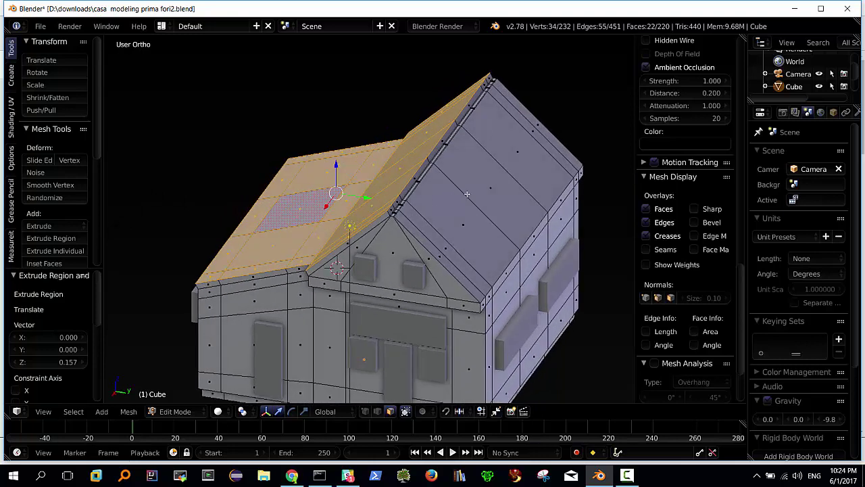
right_click(490, 187)
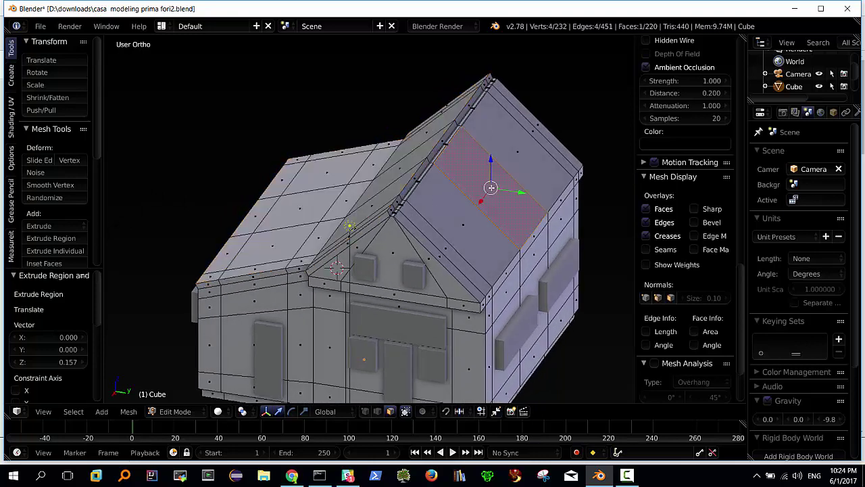
key("ctrl+shift+alt+f")
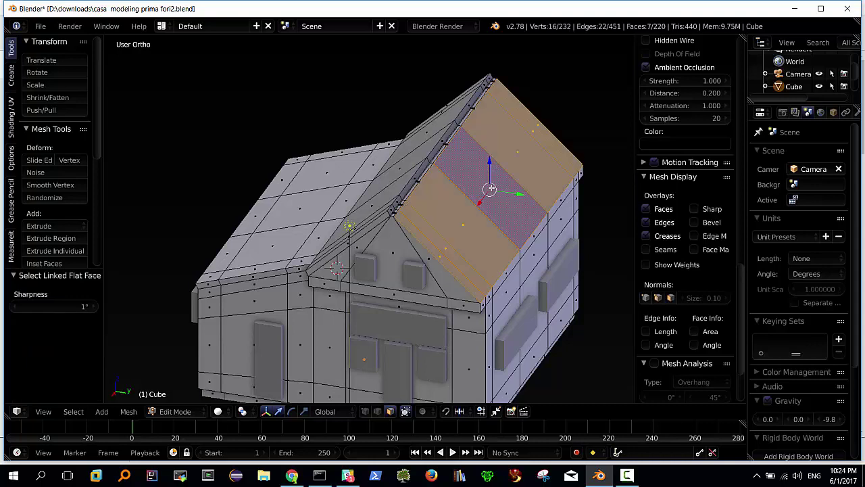
key("e")
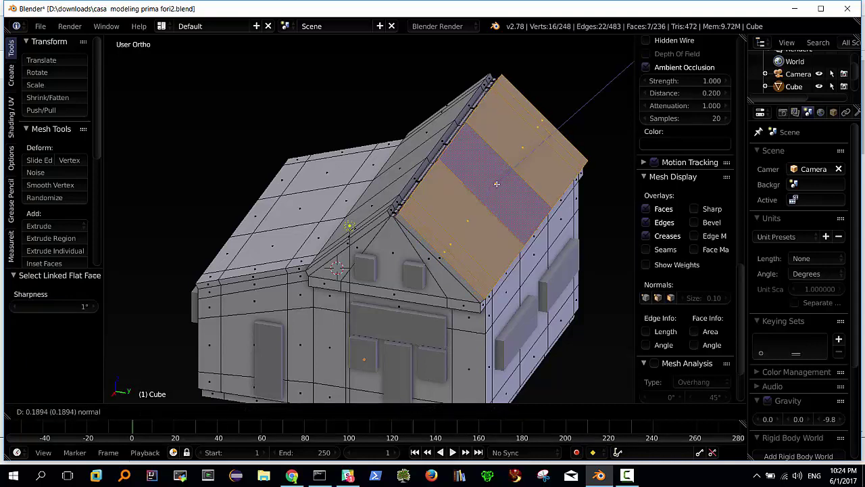
left_click(495, 186)
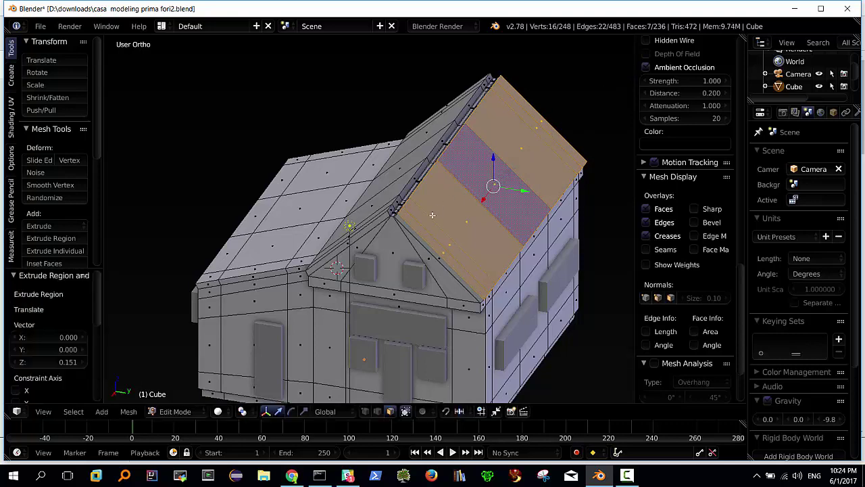
middle_click_drag(494, 188, 451, 194)
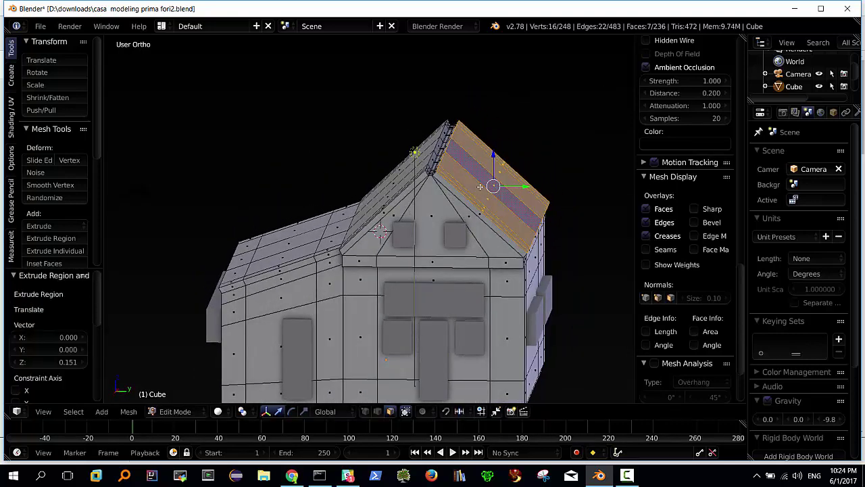
key("ctrl+z")
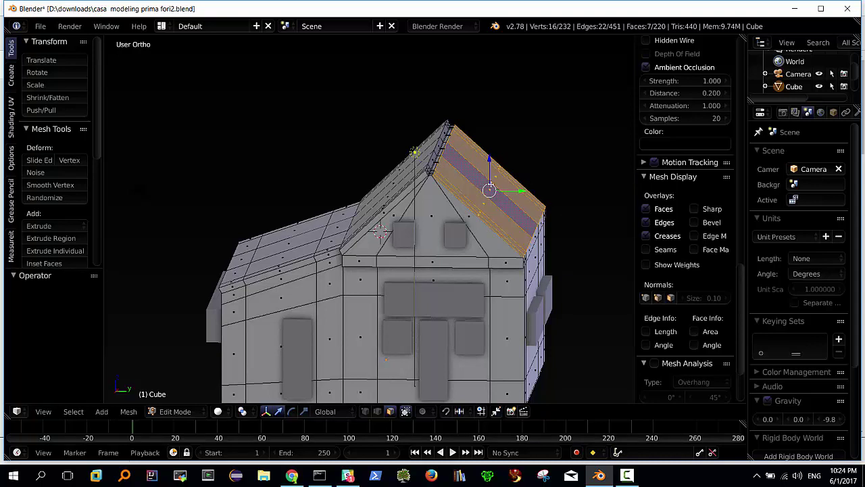
right_click(489, 190)
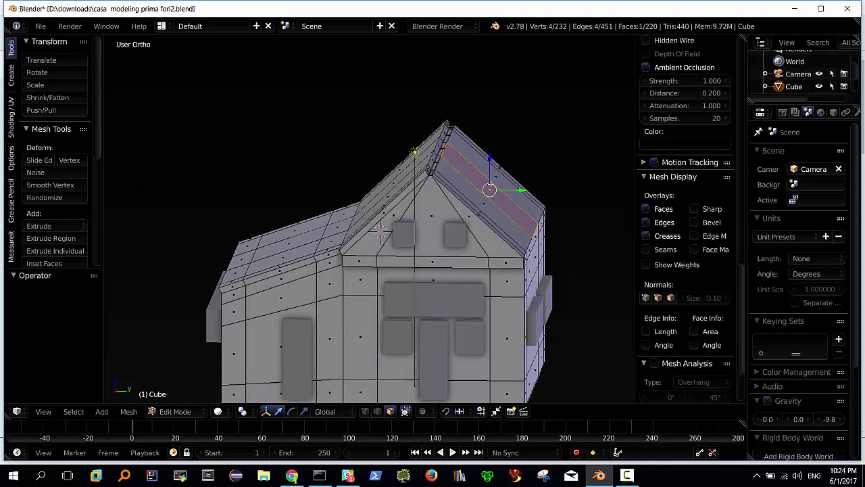
key("e")
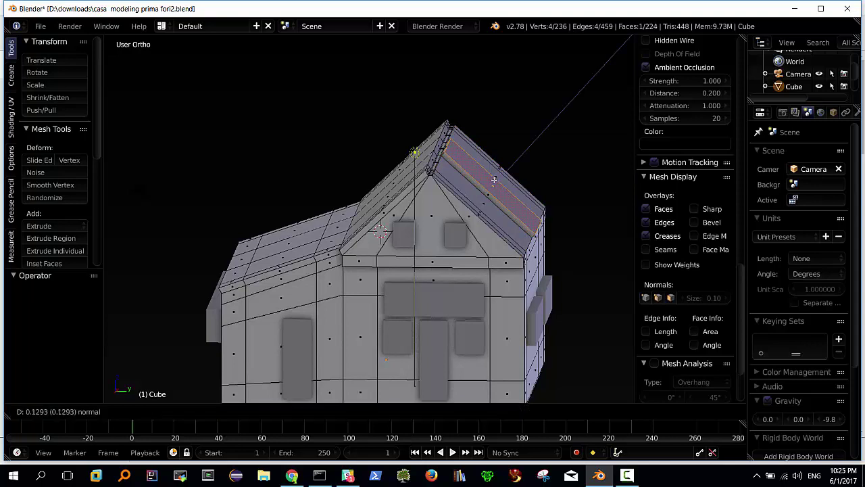
right_click(494, 179)
key("g")
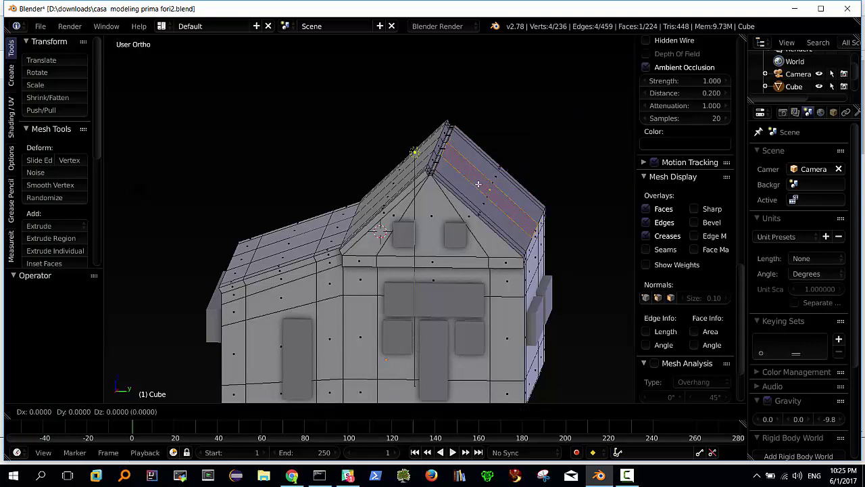
right_click(487, 181)
middle_click_drag(492, 183, 464, 195)
key("ctrl+z")
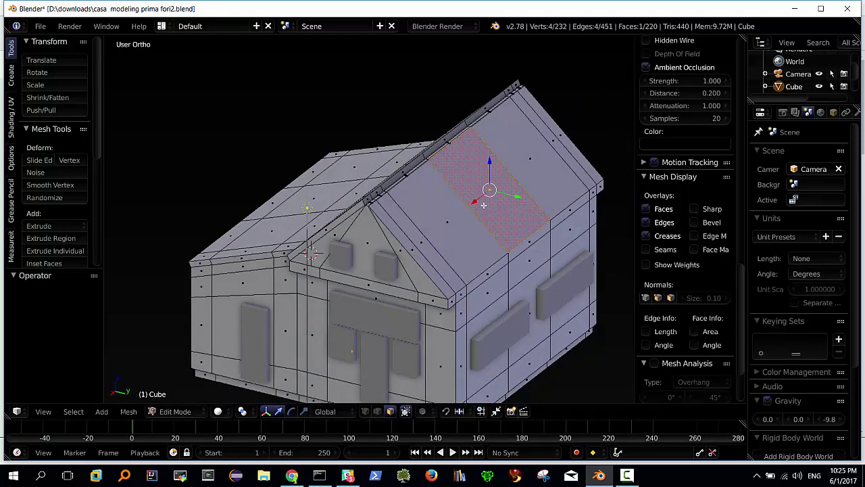
Select the whole right roof plane and extrude it outward about 0.137, matching the left slope
key("ctrl+shift+alt+f")
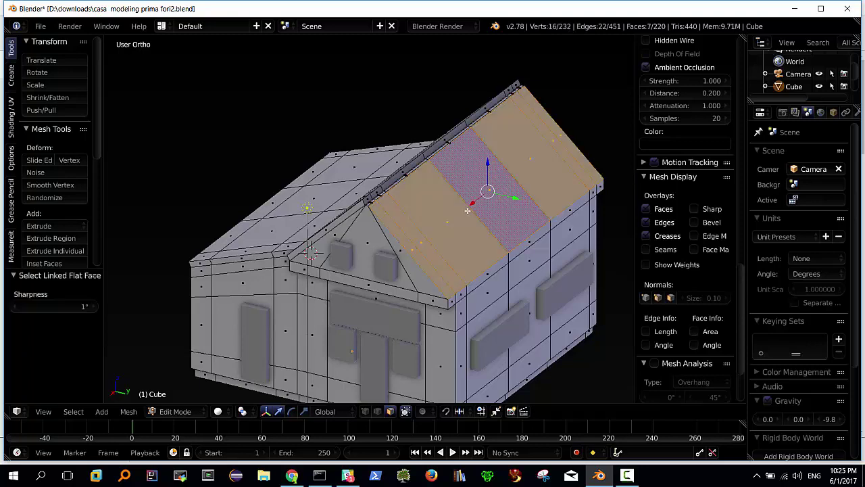
mouse_move(484, 205)
middle_mouse_down()
mouse_move(495, 195)
mouse_move(481, 195)
mouse_move(491, 190)
middle_mouse_up()
scroll(476, 196, "up", 2)
scroll(473, 198, "up", 2)
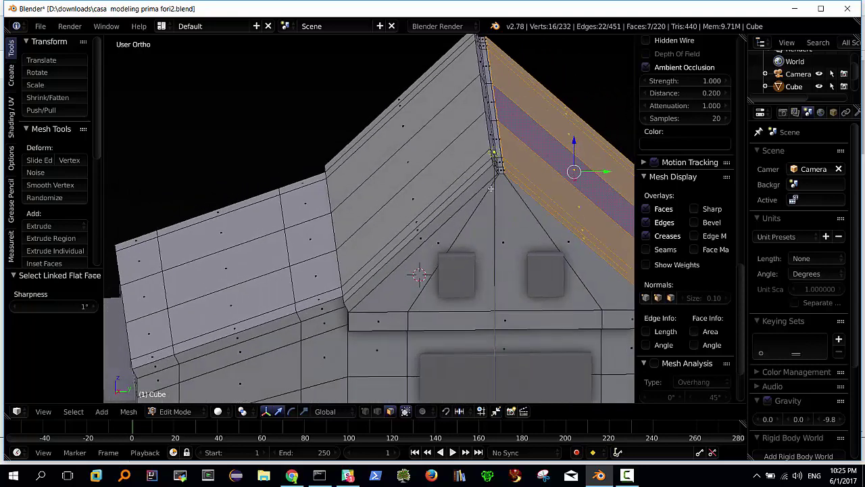
key("e")
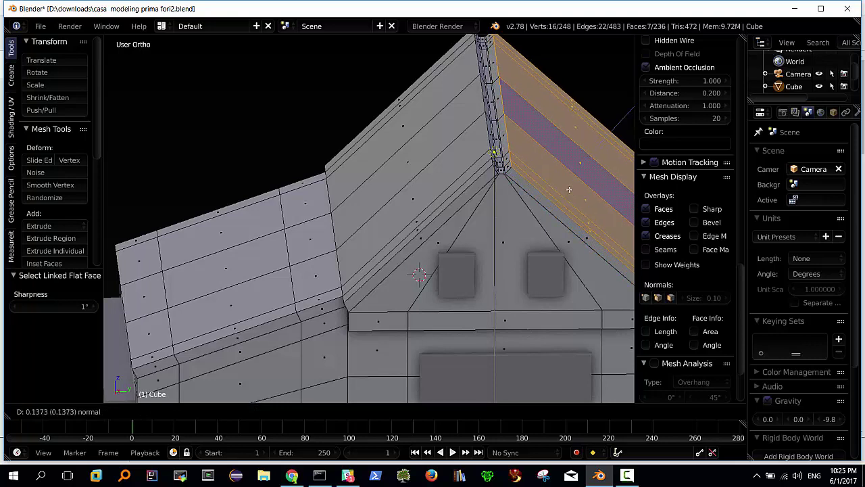
left_click(569, 189)
mouse_move(531, 231)
middle_mouse_down()
mouse_move(512, 213)
mouse_move(500, 131)
mouse_move(525, 115)
mouse_move(533, 123)
middle_mouse_up()
mouse_move(521, 198)
middle_mouse_down()
mouse_move(528, 191)
mouse_move(506, 195)
middle_mouse_up()
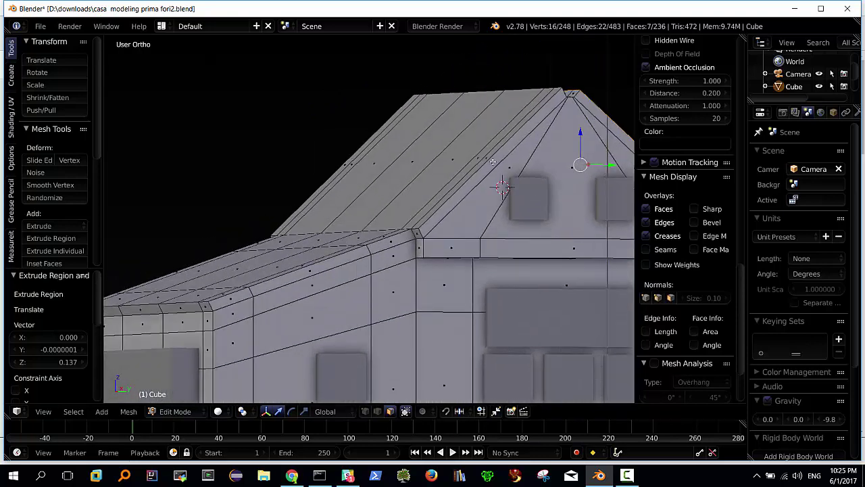
Extrude the two thin roof-edge faces at one gable outward by 0.271
right_click(492, 161)
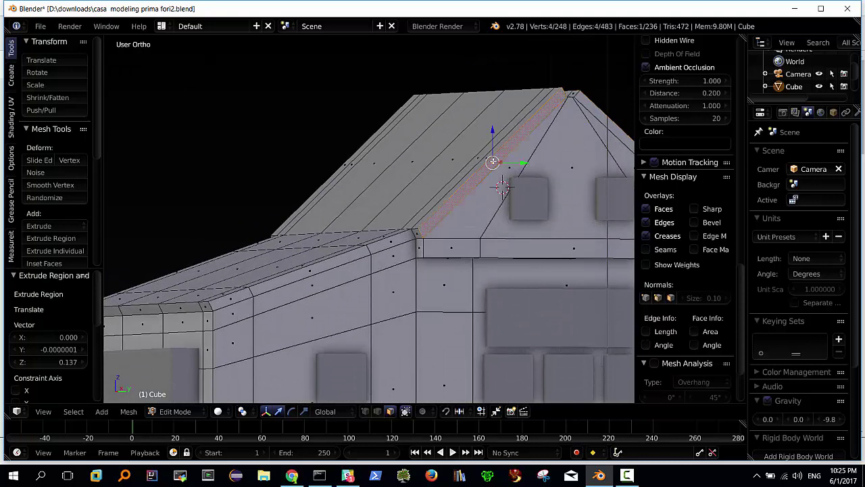
right_click(622, 137, "shift")
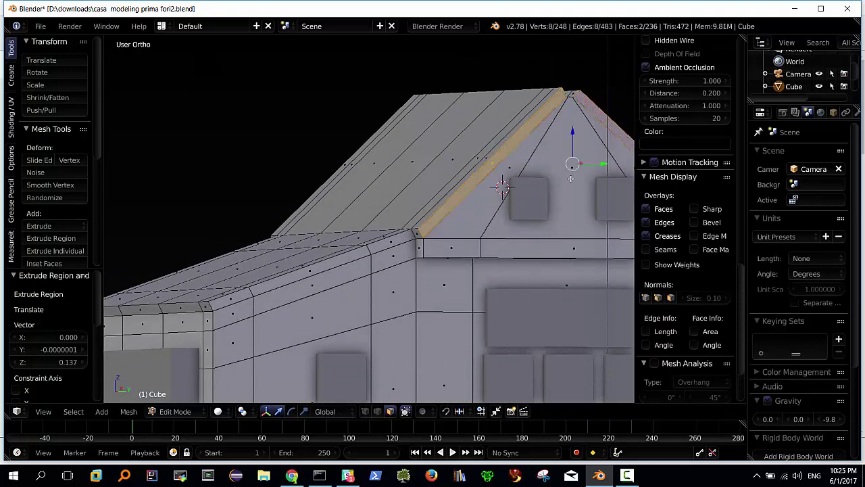
middle_click_drag(570, 178, 576, 197)
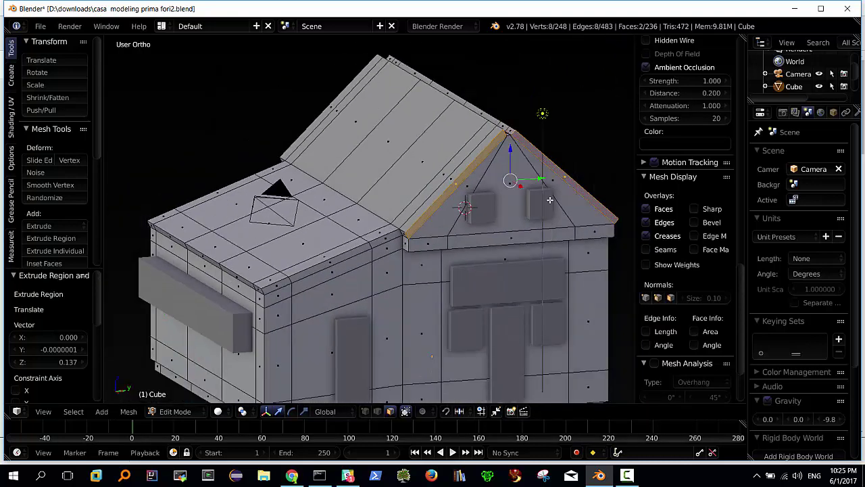
key("e")
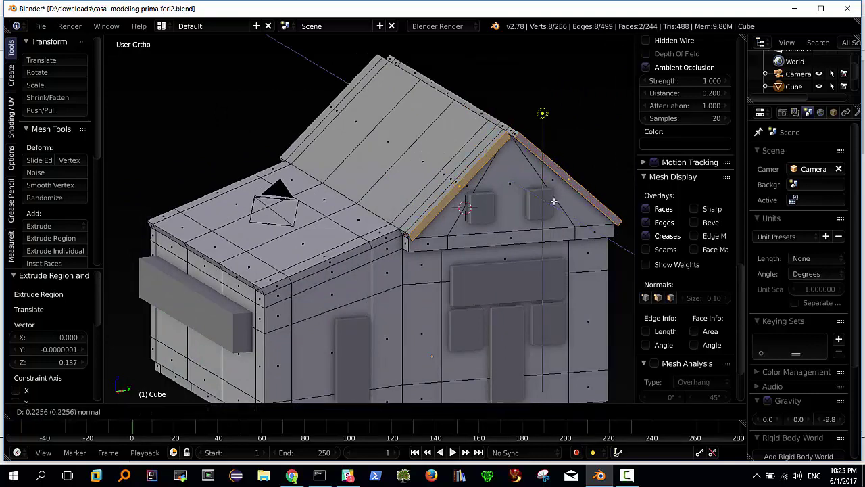
left_click(554, 202)
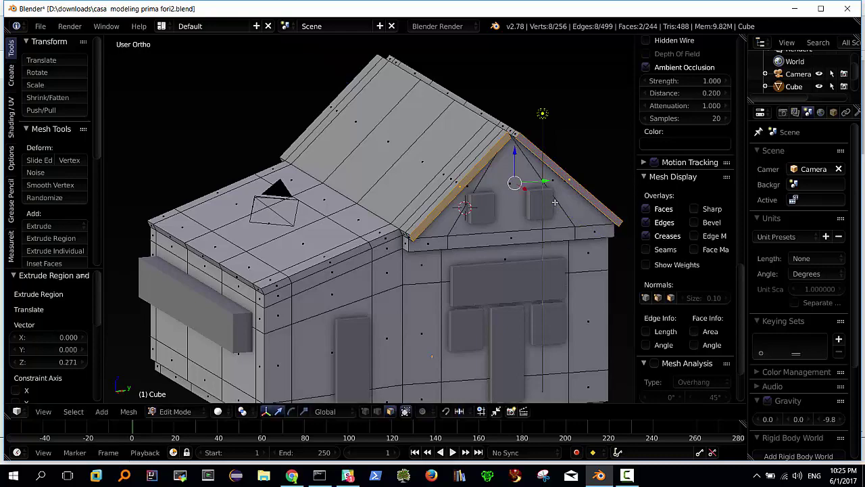
Extrude both gable-slope edge loops at the opposite end outward by 0.155
mouse_move(554, 202)
middle_mouse_down()
mouse_move(533, 232)
mouse_move(341, 192)
middle_mouse_up()
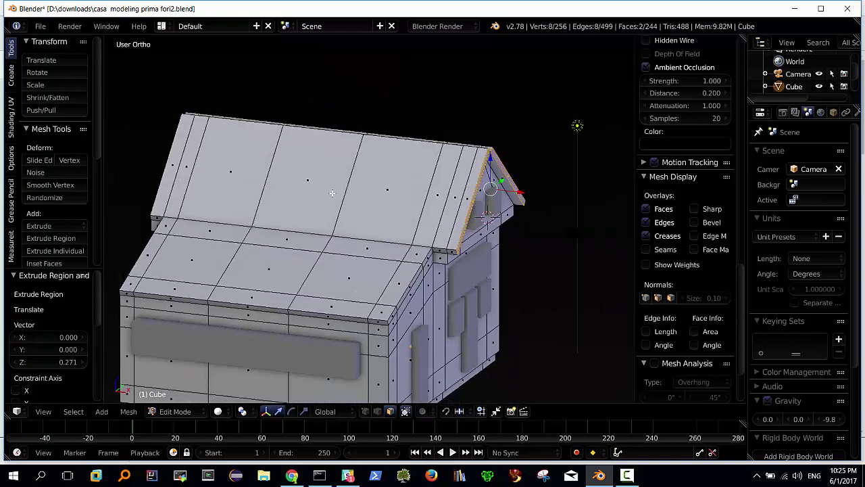
mouse_move(244, 197)
middle_mouse_down()
mouse_move(324, 184)
mouse_move(306, 231)
middle_mouse_up()
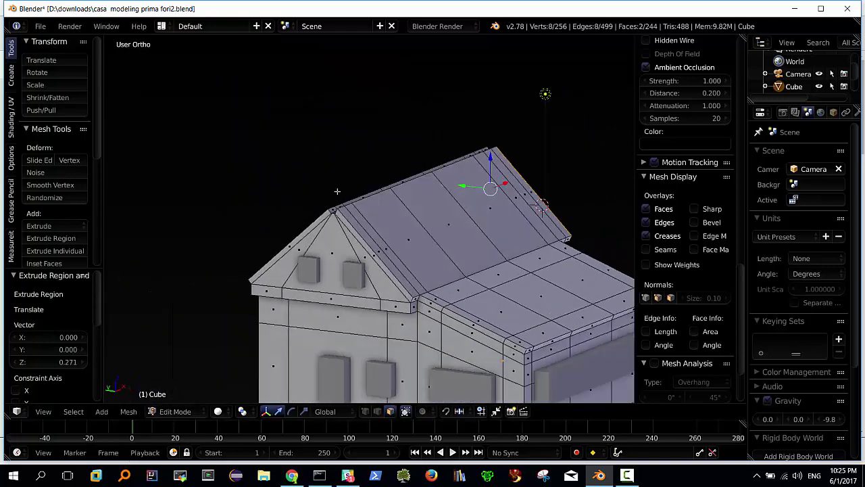
right_click(309, 244, "alt")
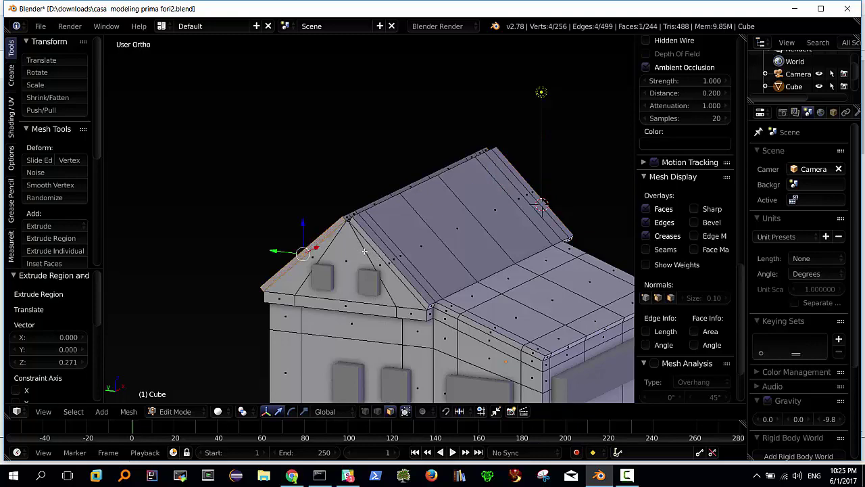
right_click(388, 263, "alt+shift")
middle_click_drag(388, 263, 385, 256)
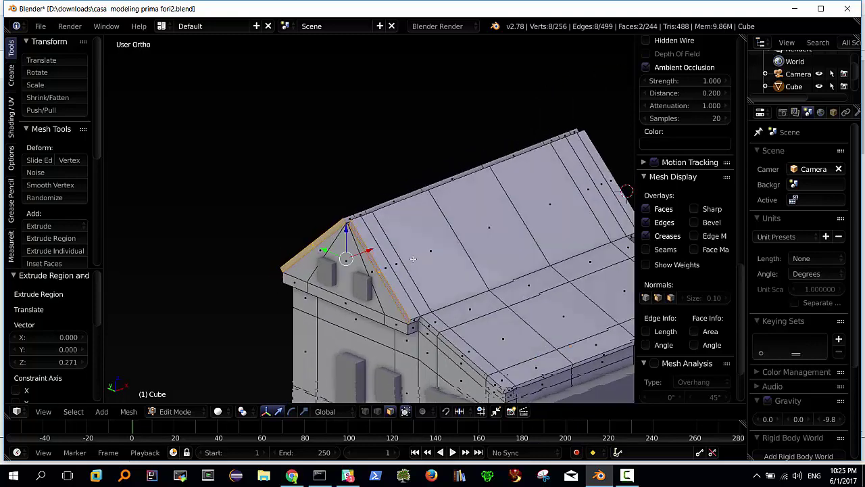
key("e")
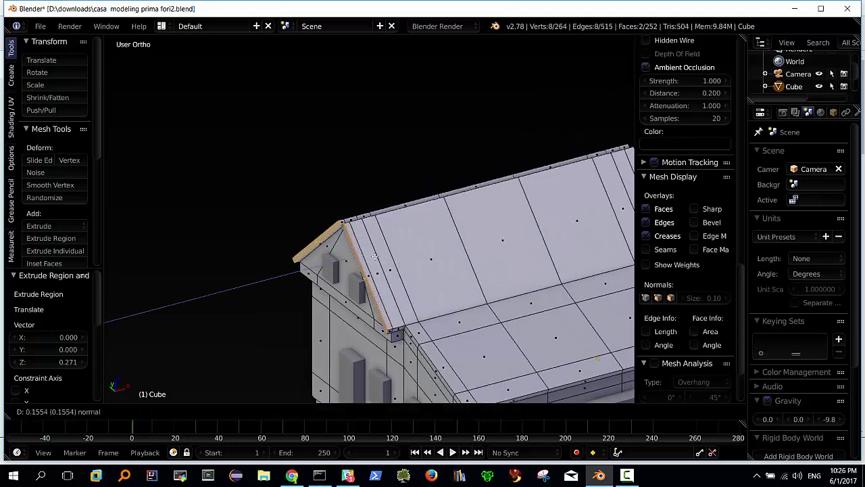
left_click(375, 257)
mouse_move(374, 257)
middle_mouse_down()
mouse_move(433, 238)
mouse_move(595, 248)
mouse_move(536, 288)
middle_mouse_up()
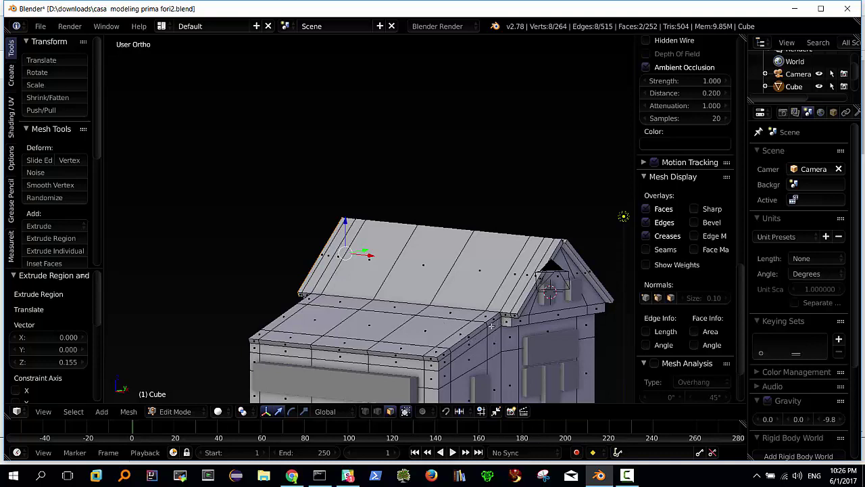
In vertex select mode, select the vertices along the lower roof's front eave corner edge
middle_click_drag(479, 348, 395, 291, "shift")
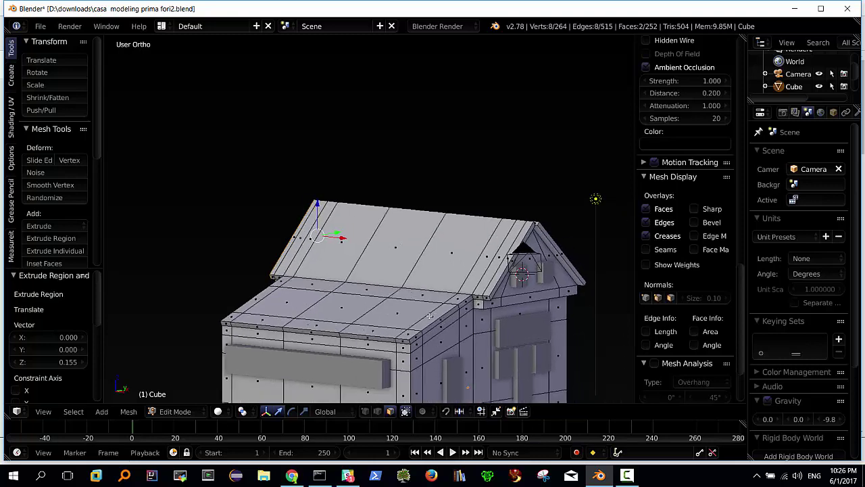
scroll(395, 291, "up", 2)
scroll(394, 291, "up", 1)
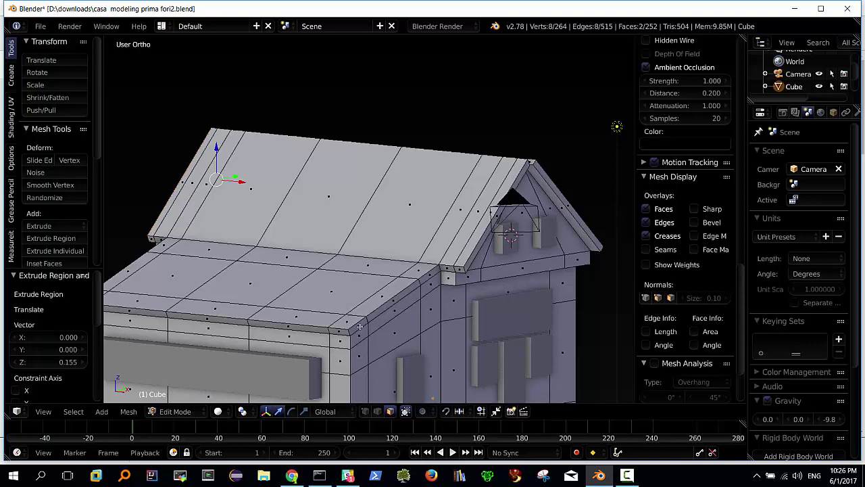
right_click(348, 328)
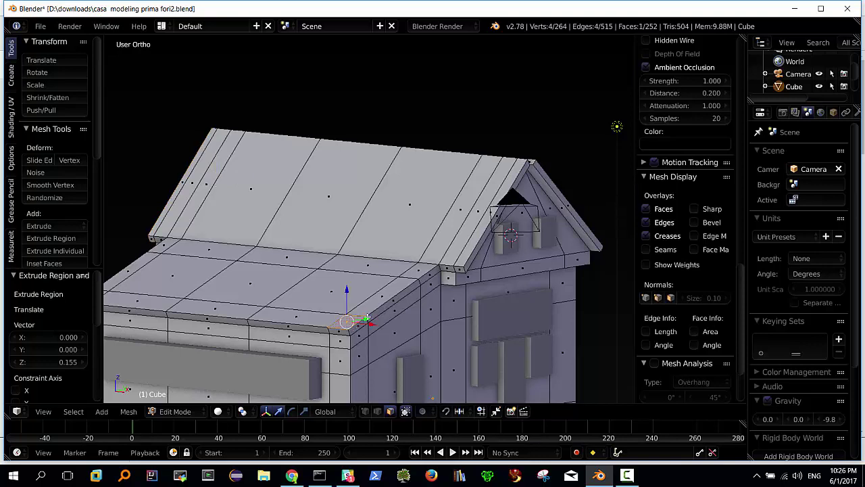
left_click(366, 411)
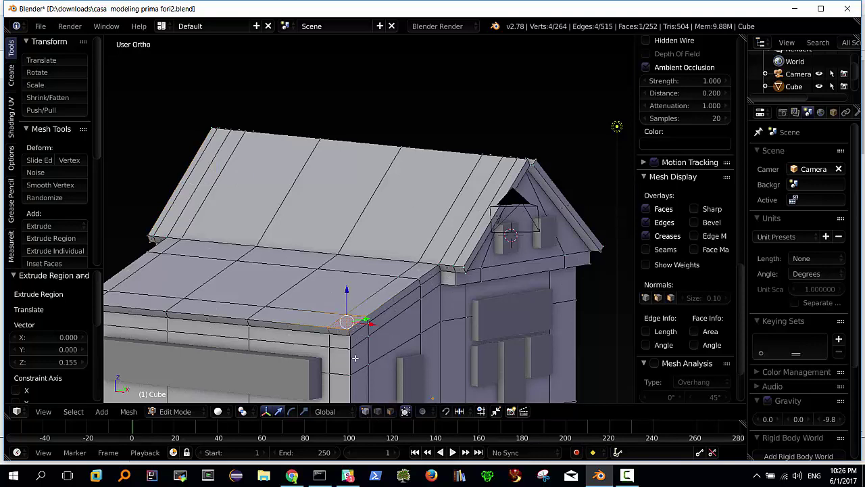
right_click(350, 328)
right_click(364, 318, "shift")
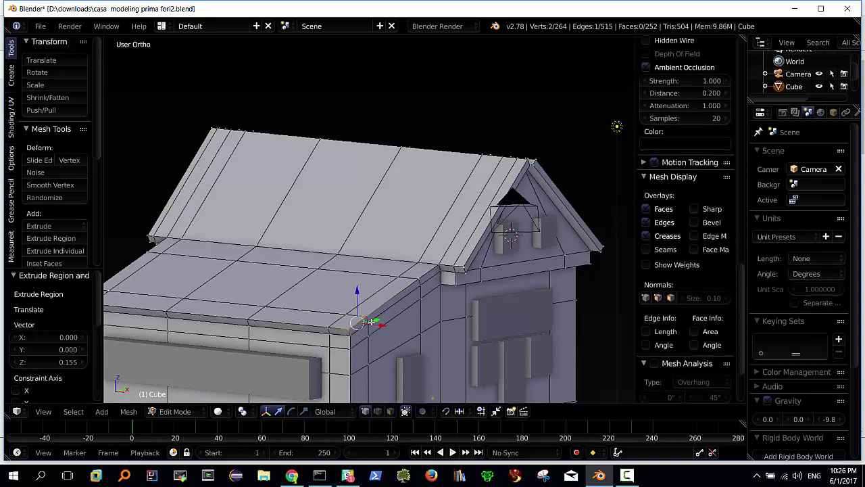
right_click(350, 335, "shift")
right_click(371, 320, "shift")
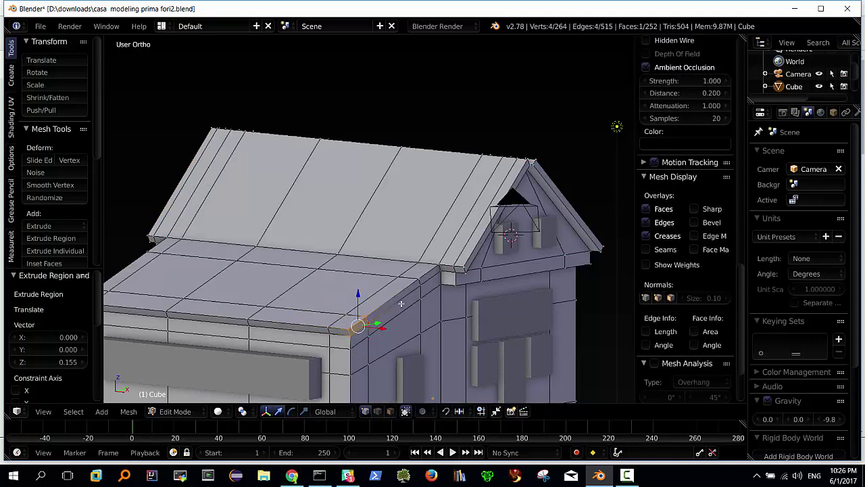
right_click(420, 286, "shift")
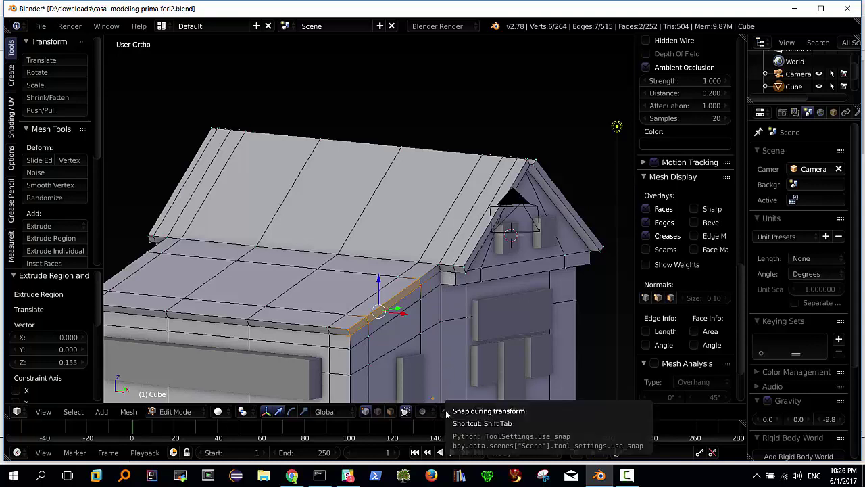
Turn on snapping and set the Snap Element to Vertex
left_click(446, 412)
left_click(459, 413)
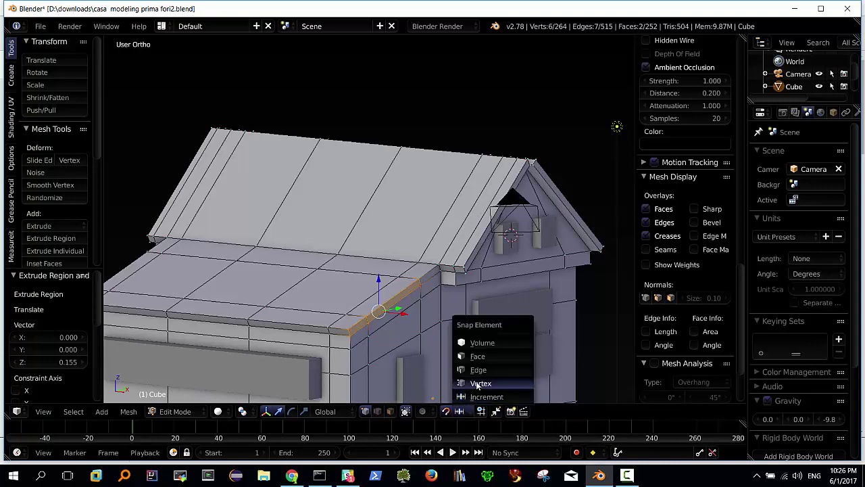
left_click(479, 384)
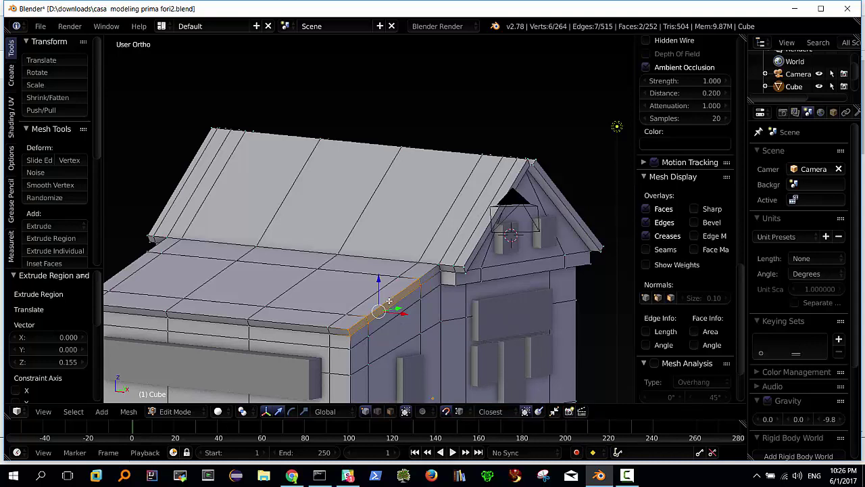
Extrude the eave edge upward 0.388 into a thin strip, then select the small corner face
key("e")
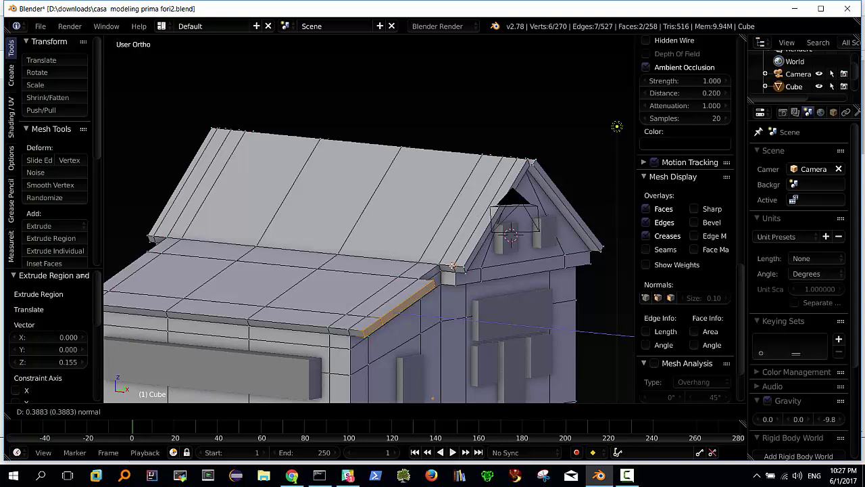
left_click(452, 266)
middle_click_drag(430, 308, 395, 329)
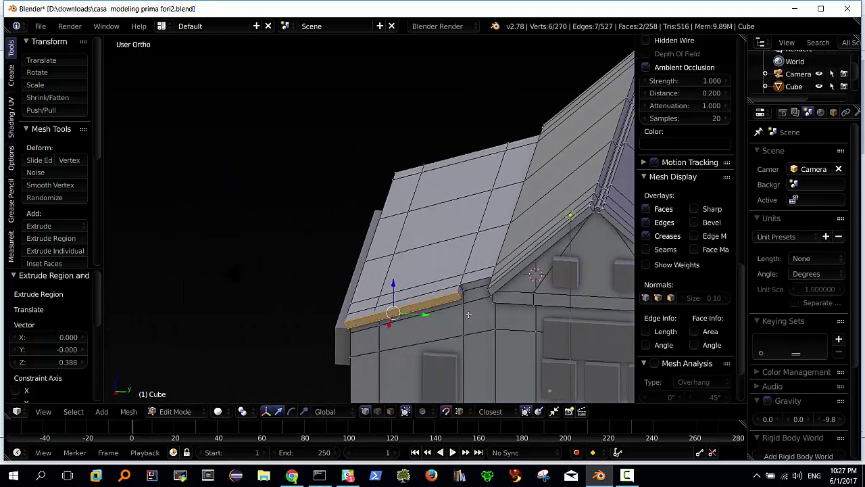
middle_click_drag(467, 298, 501, 293)
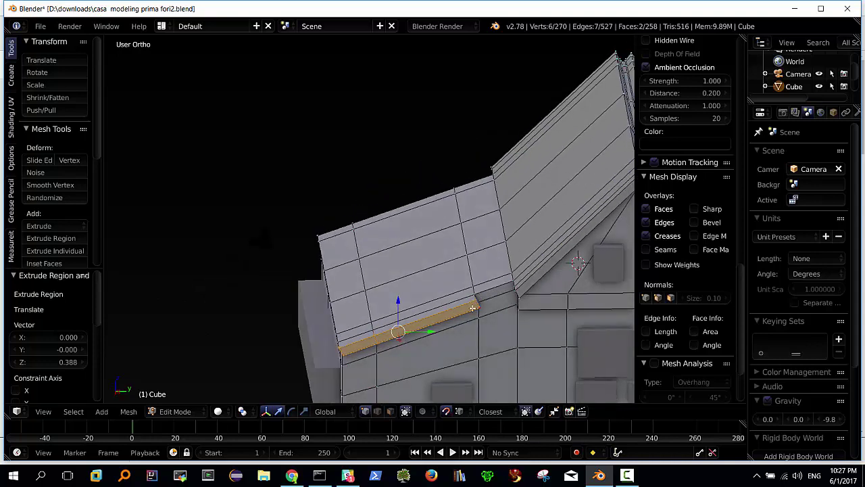
left_click(390, 411)
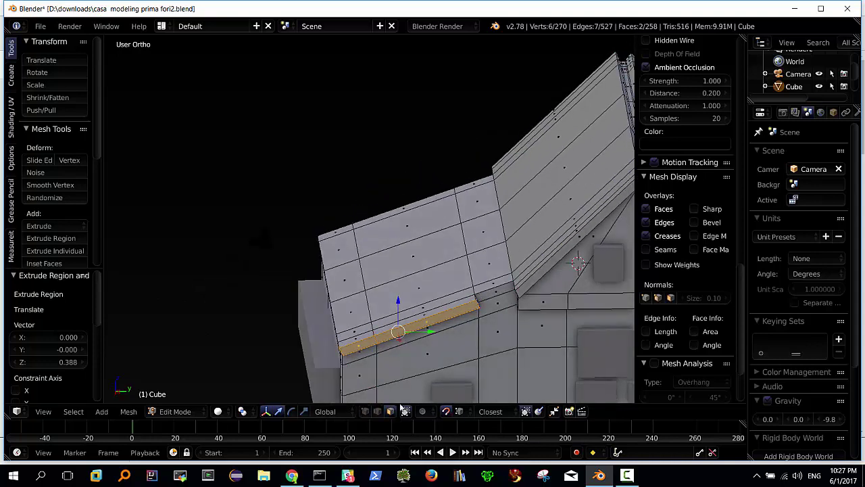
right_click(495, 292)
Delete the small roof-corner face, then select a vertex at that corner
key("x")
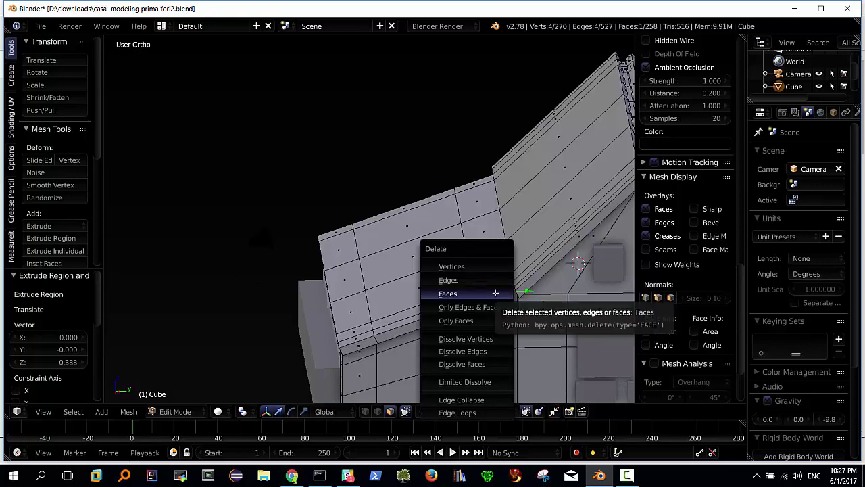
left_click(495, 293)
mouse_move(513, 286)
middle_mouse_down()
mouse_move(525, 298)
mouse_move(476, 295)
middle_mouse_up()
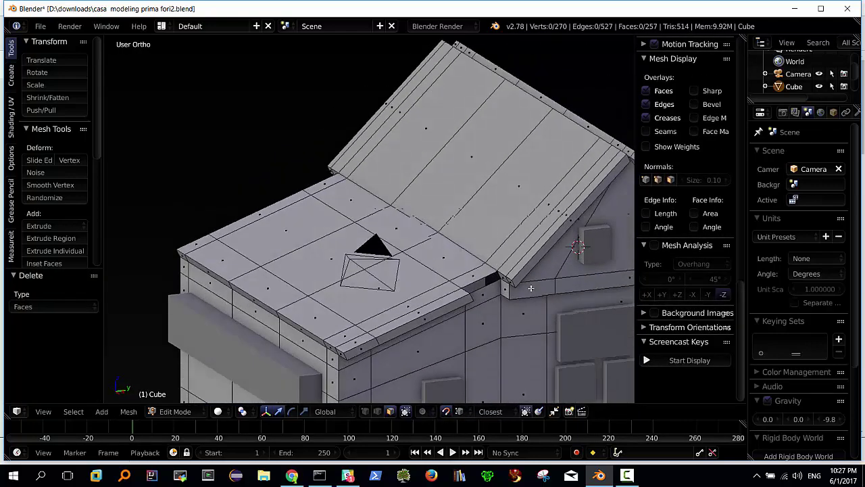
right_click(471, 291)
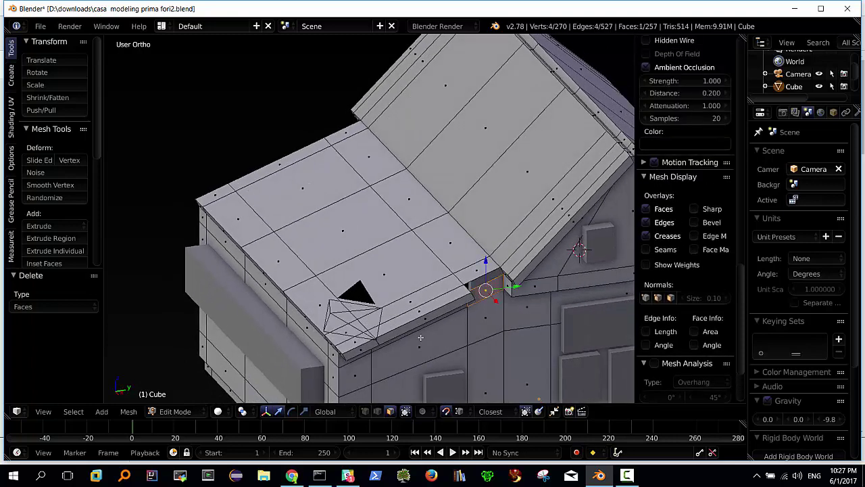
left_click(367, 412)
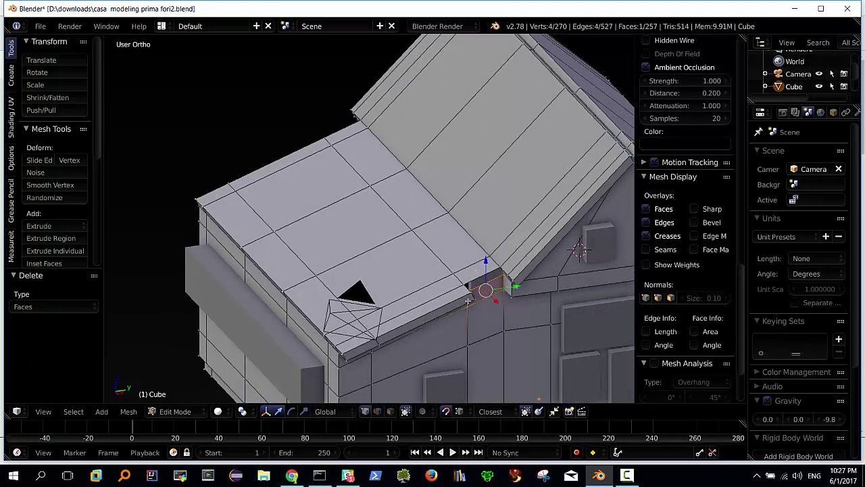
right_click(471, 290)
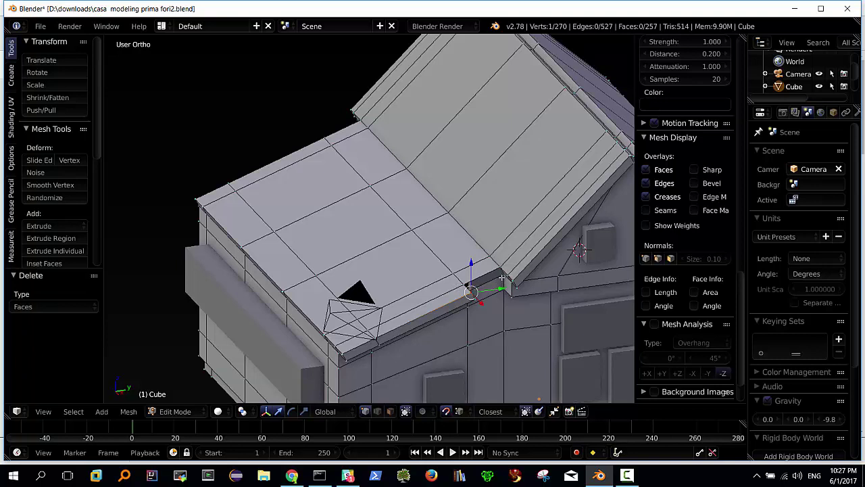
Snap the corner vertex into place and fill the first four-vertex face, undoing a wrong fill
key("g")
left_click(506, 275)
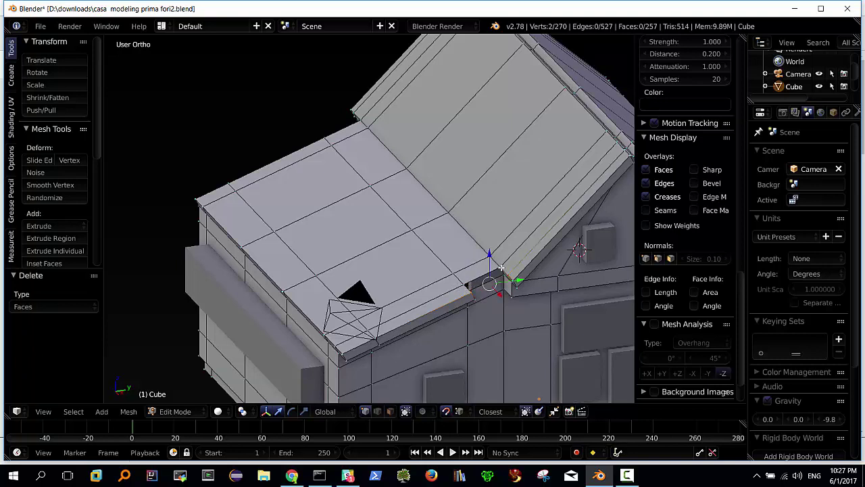
right_click(501, 269, "shift")
key("f")
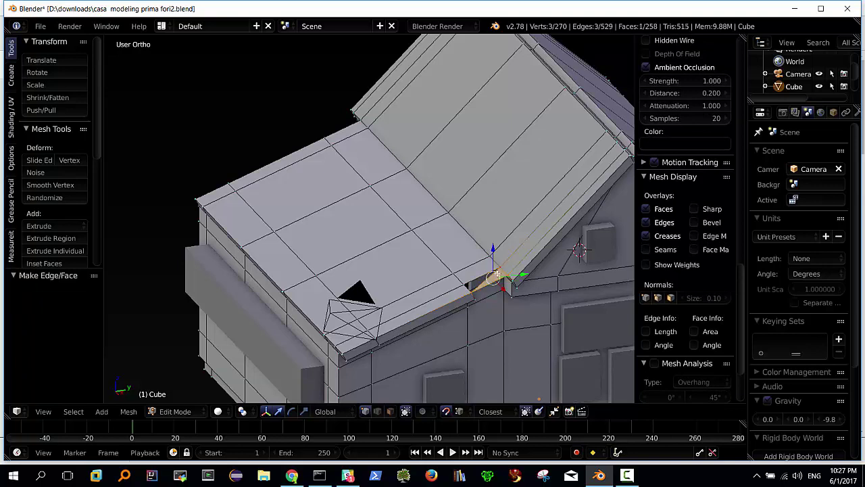
key("ctrl+z")
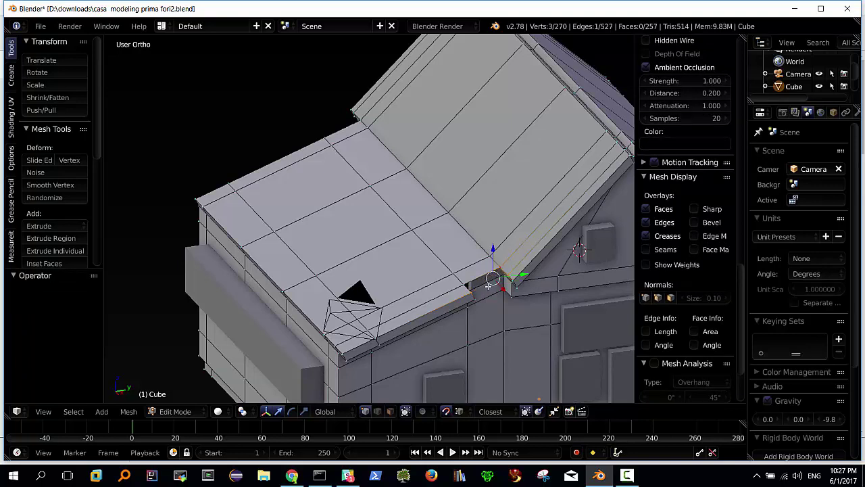
right_click(500, 267)
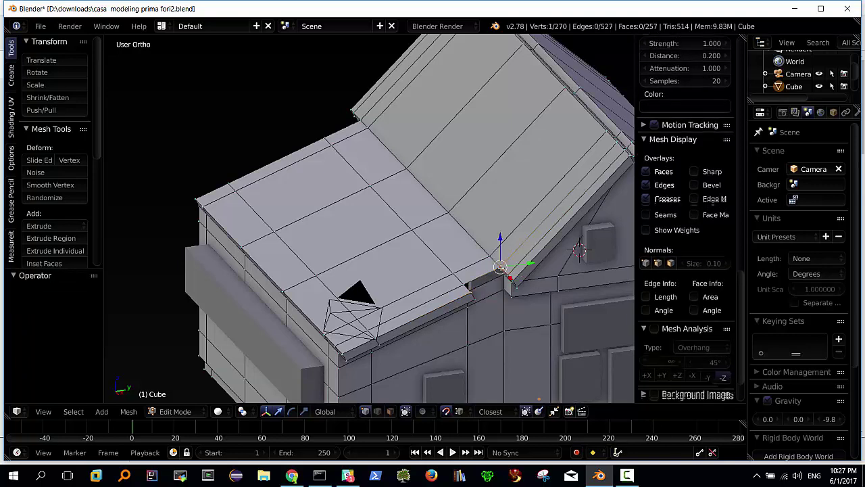
right_click(465, 282, "shift")
right_click(473, 292, "shift")
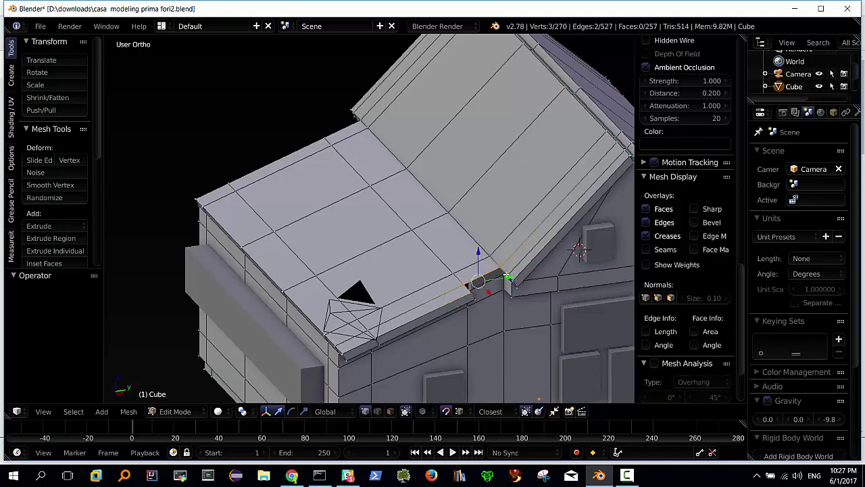
right_click(507, 275, "shift")
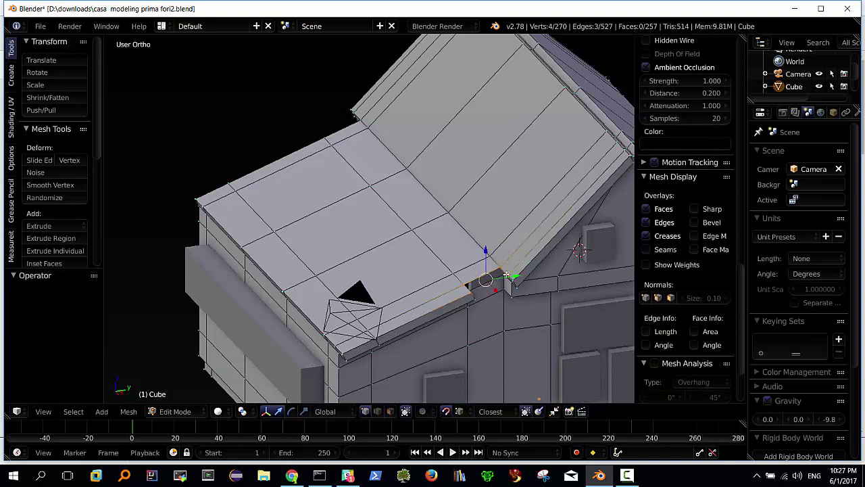
key("f")
mouse_move(507, 274)
middle_mouse_down()
mouse_move(452, 278)
mouse_move(461, 284)
middle_mouse_up()
Fill a second face from four vertices along the roof edge gap
right_click(467, 289)
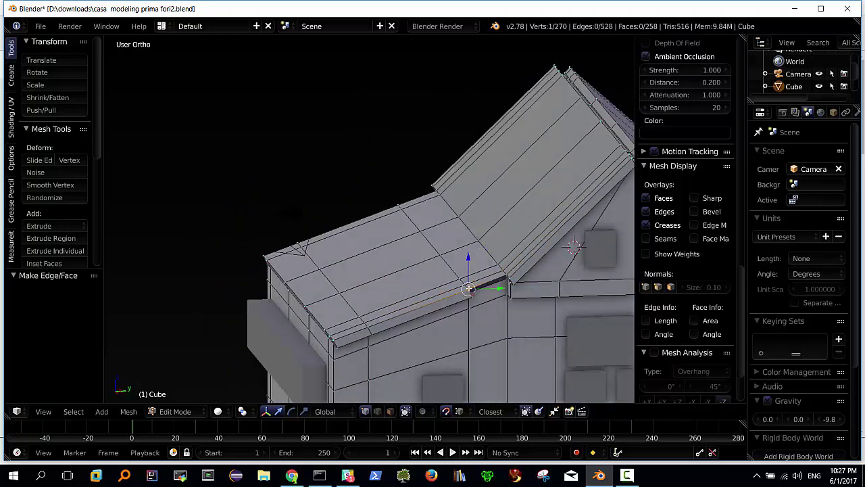
right_click(507, 278, "shift")
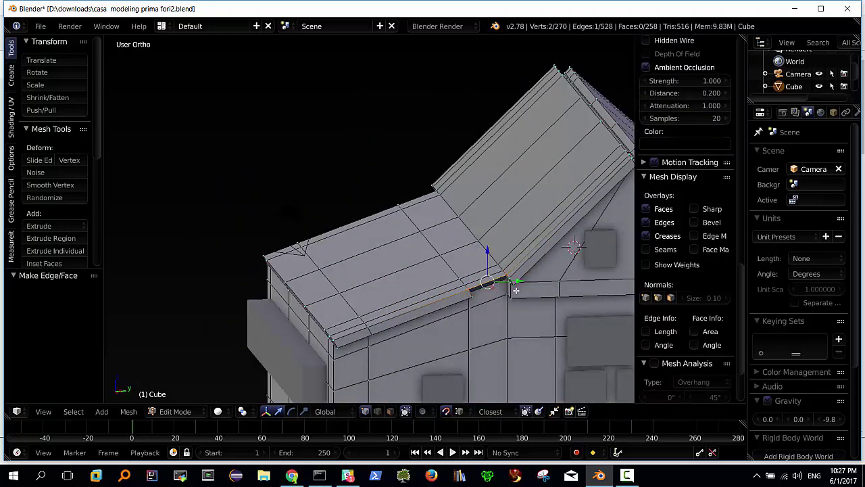
scroll(513, 284, "up", 1)
scroll(514, 282, "up", 1)
scroll(513, 282, "up", 1)
mouse_move(513, 282)
middle_mouse_down("shift")
mouse_move(426, 217)
mouse_move(434, 221)
middle_mouse_up("shift")
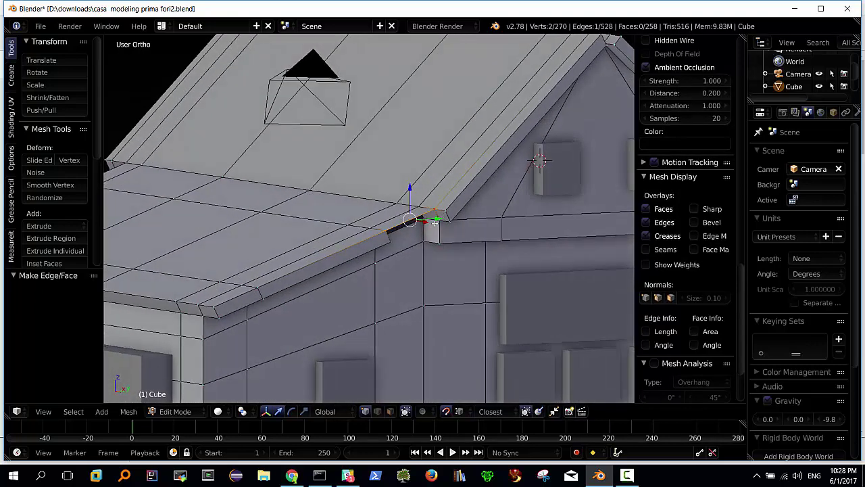
right_click(410, 241, "shift")
right_click(390, 240, "shift")
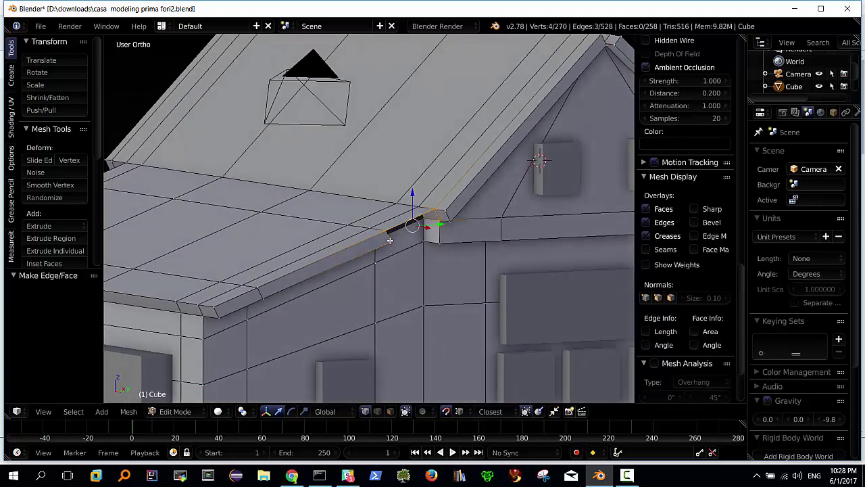
key("f")
Fill the last remaining gap at the roof edge with a face
middle_click_drag(390, 240, 421, 238)
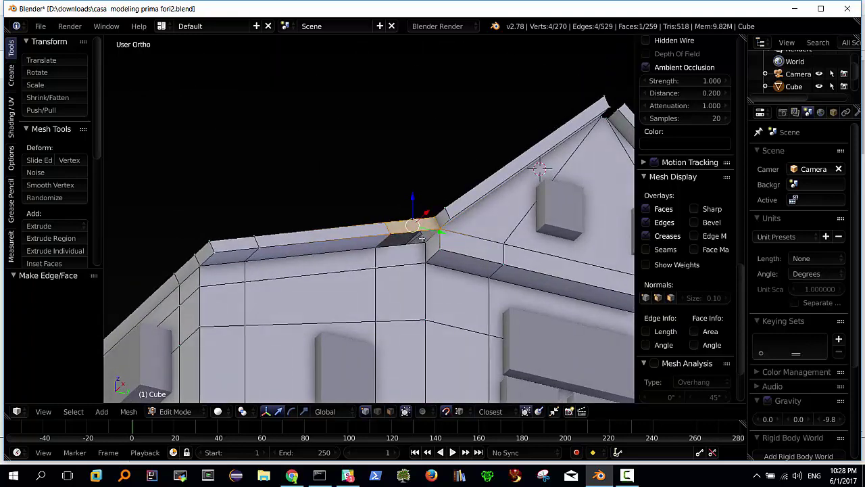
right_click(391, 233)
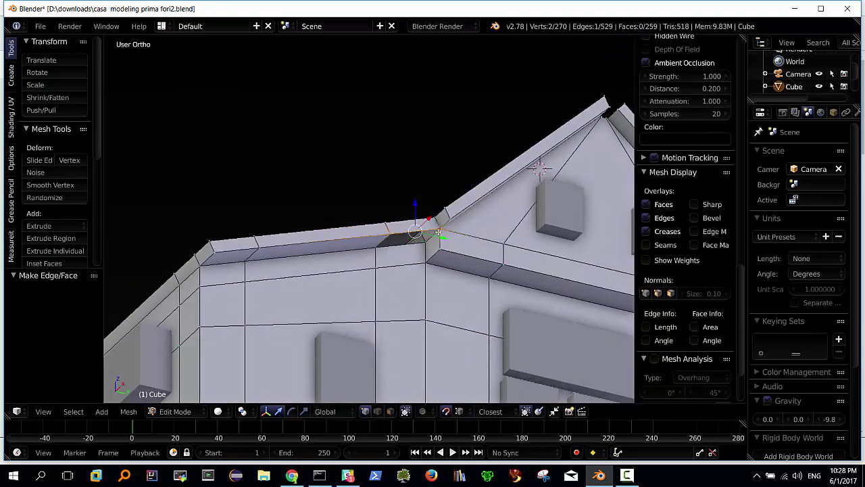
right_click(376, 249, "alt")
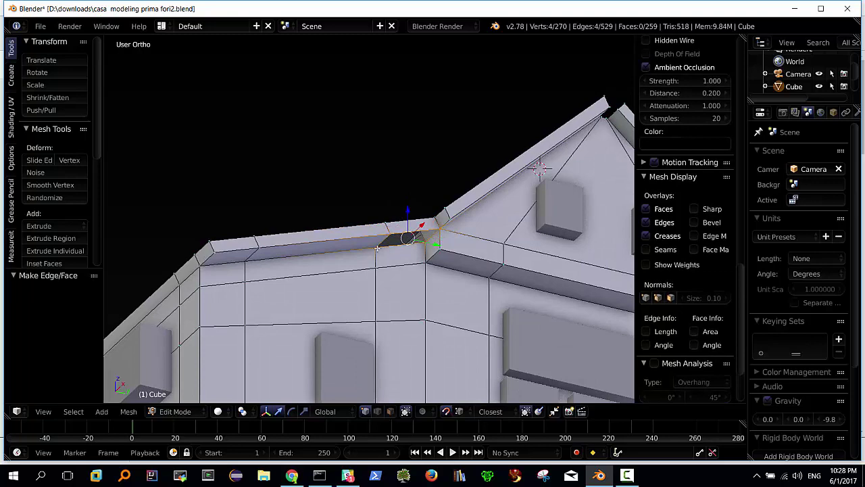
key("f")
middle_click_drag(376, 249, 369, 241)
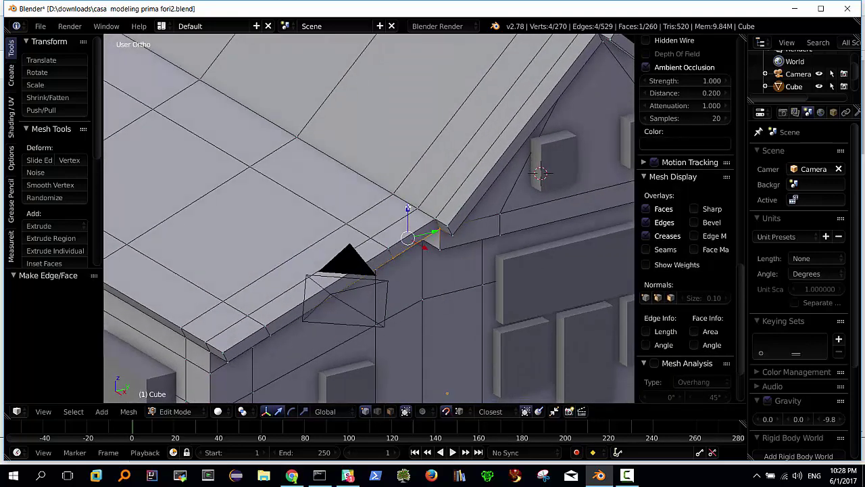
middle_click_drag(387, 247, 370, 291)
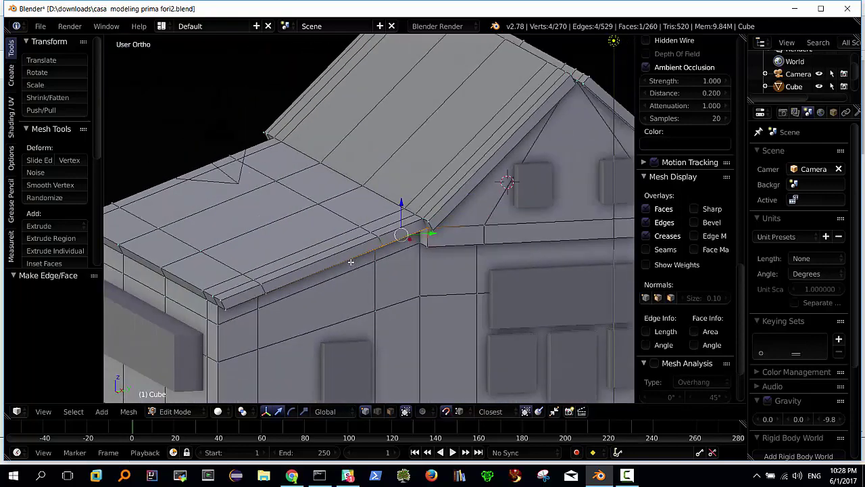
mouse_move(327, 254)
middle_mouse_down()
mouse_move(309, 263)
mouse_move(324, 237)
mouse_move(312, 238)
middle_mouse_up()
scroll(350, 232, "up", 3)
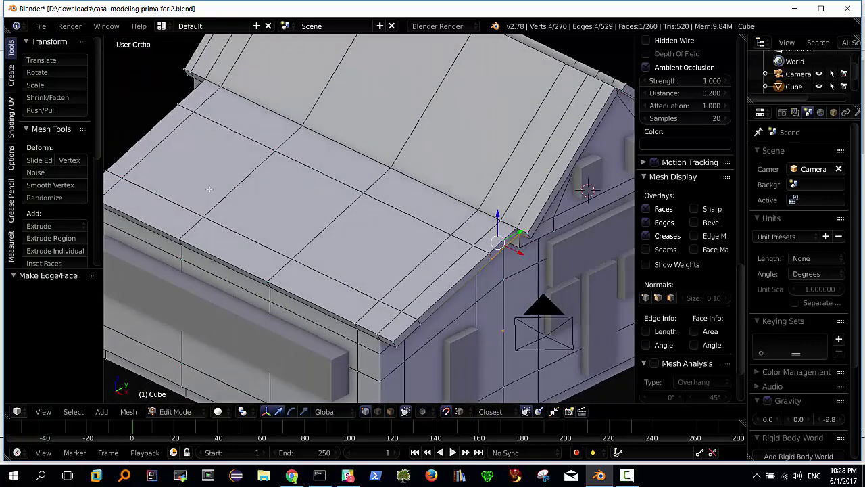
mouse_move(209, 189)
middle_mouse_down()
mouse_move(195, 172)
mouse_move(328, 217)
mouse_move(333, 183)
middle_mouse_up()
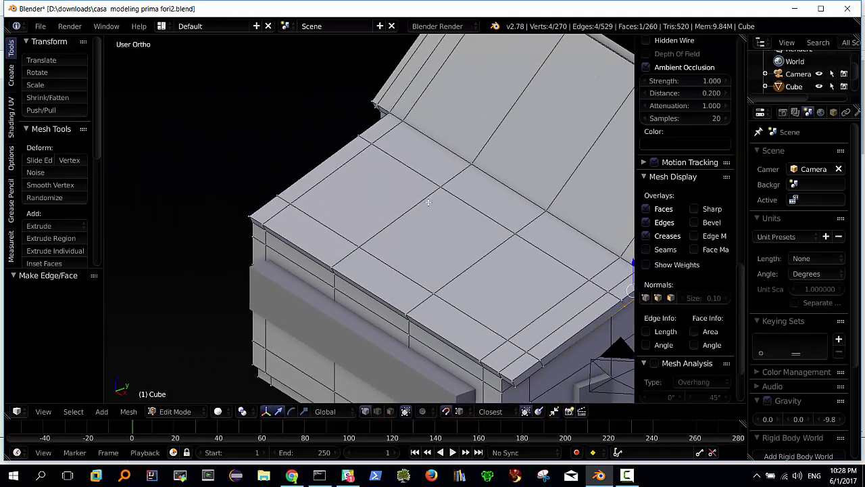
scroll(499, 248, "down", 3)
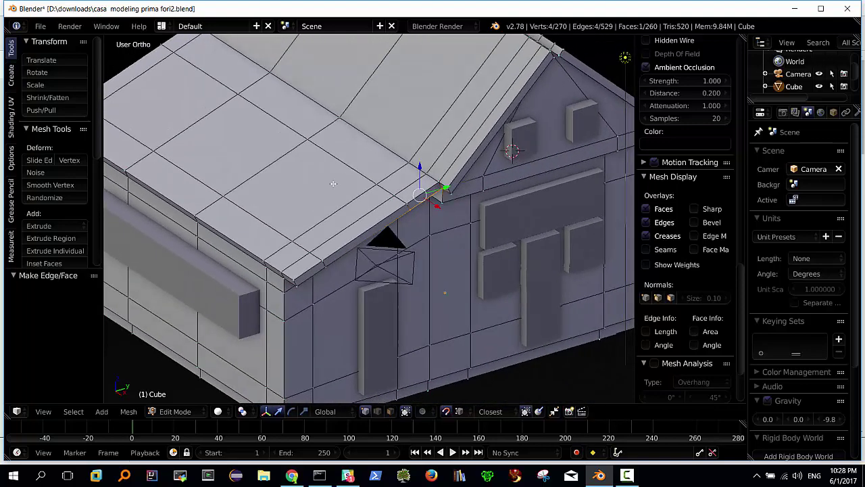
mouse_move(499, 247)
middle_mouse_down()
mouse_move(326, 162)
mouse_move(312, 166)
middle_mouse_up()
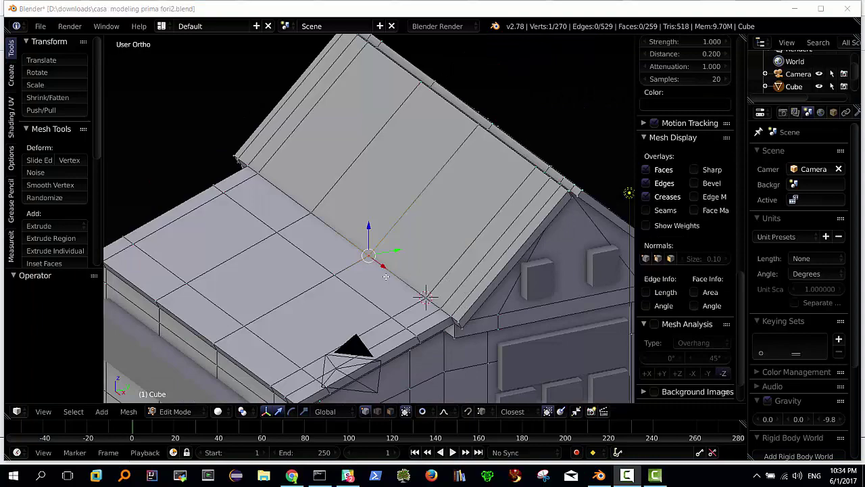
mouse_move(438, 286)
middle_mouse_down()
mouse_move(450, 287)
mouse_move(437, 289)
mouse_move(447, 277)
mouse_move(433, 281)
middle_mouse_up()
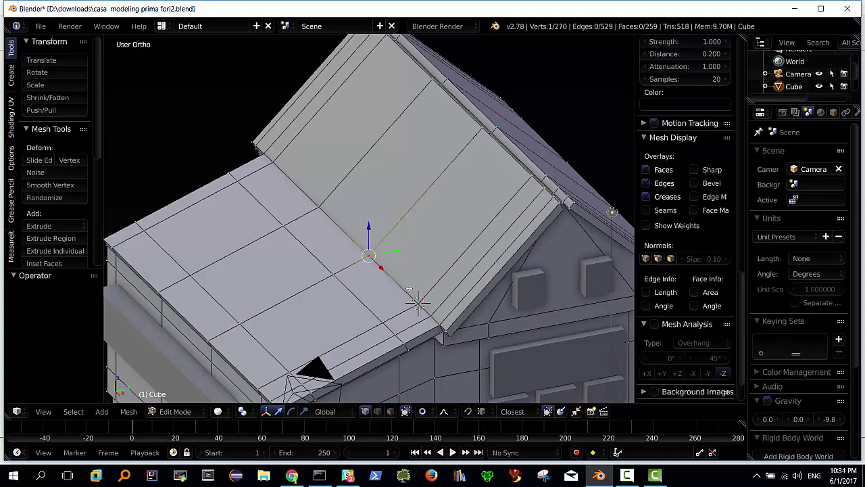
Set Proportional Editing to Connected, leaving snapping off
left_click(467, 412)
left_click(468, 412)
left_click(422, 412)
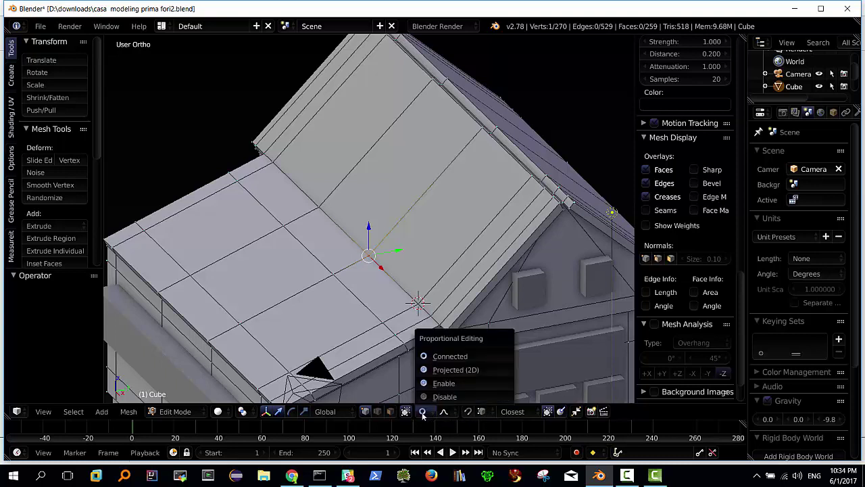
left_click(428, 357)
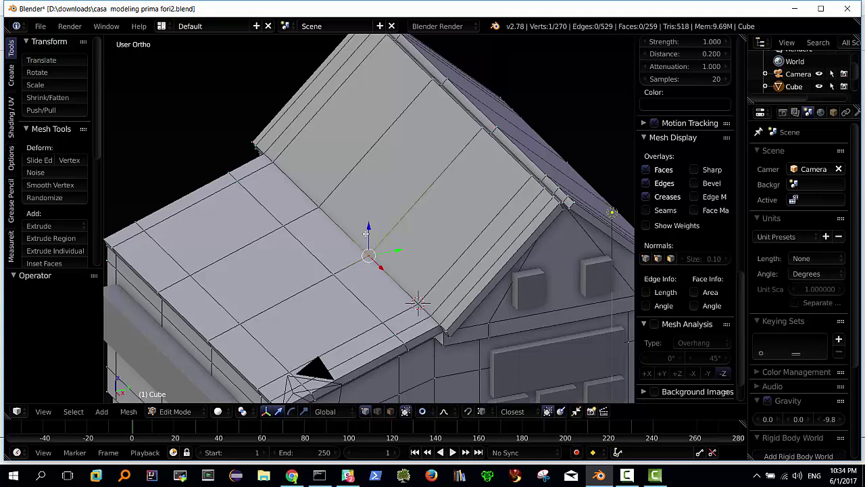
Raise a ridge vertex and lower the upper-edge and middle-seam roof vertices slightly
right_click(480, 127)
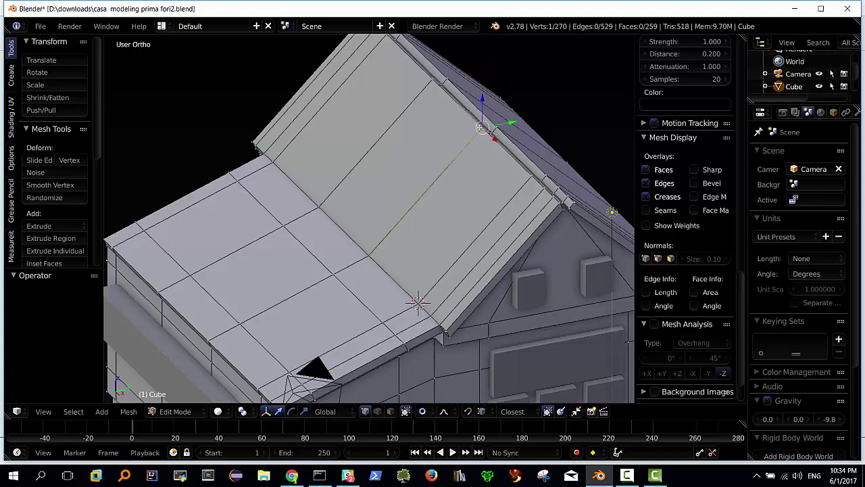
key("g")
key("z")
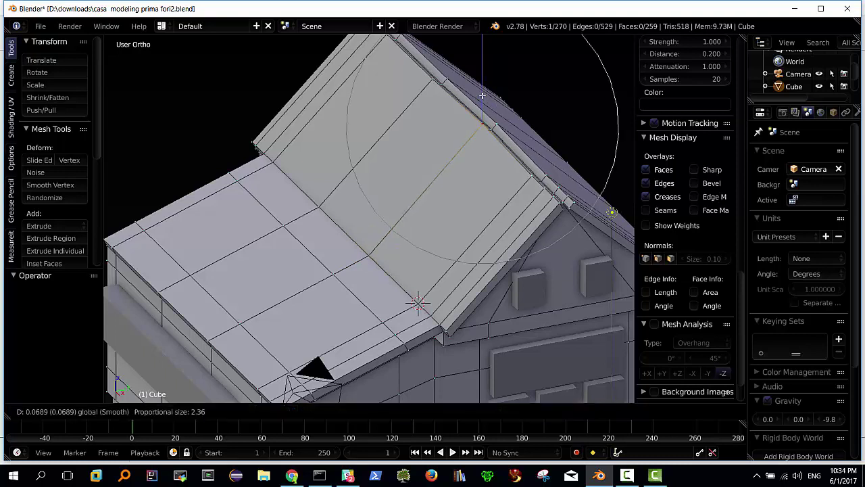
left_click(446, 98)
right_click(432, 82)
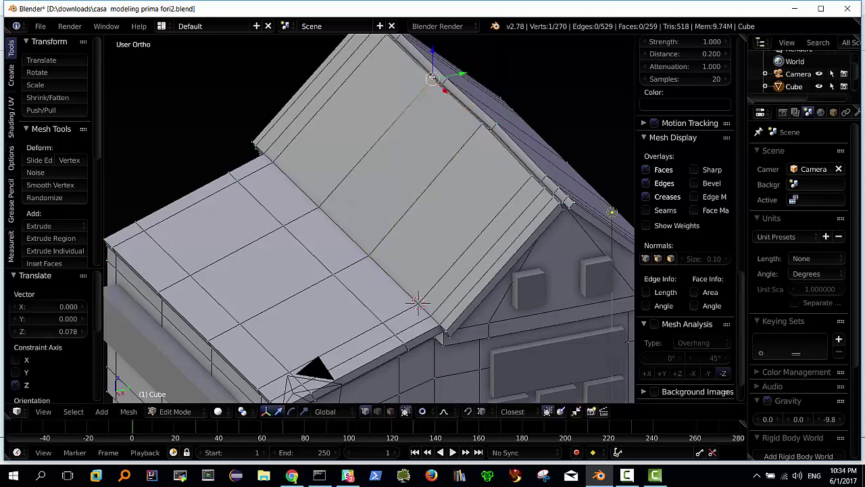
left_click_drag(433, 53, 415, 108)
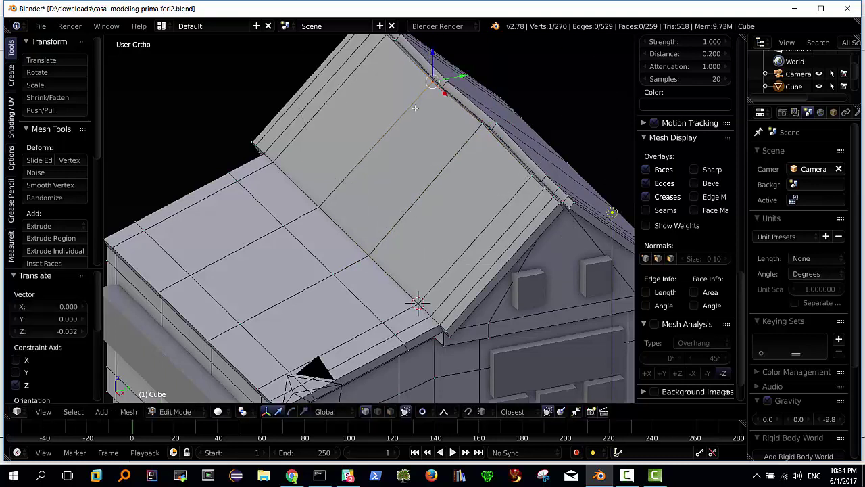
right_click(319, 204)
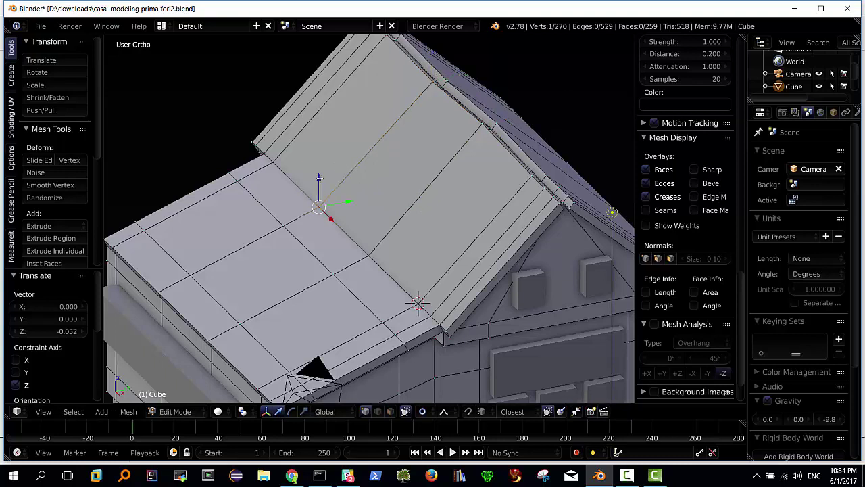
left_click_drag(319, 177, 271, 154)
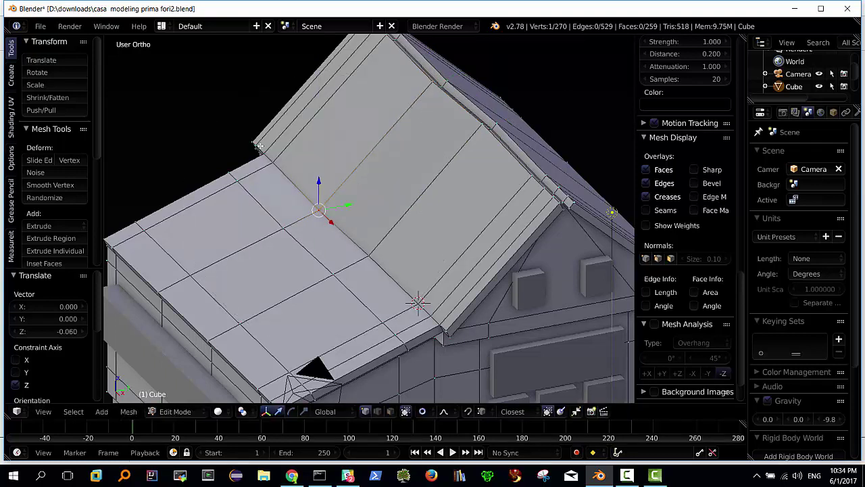
Move the left-edge, eave and front-edge roof vertices slightly along Z
right_click(144, 230)
key("g")
key("z")
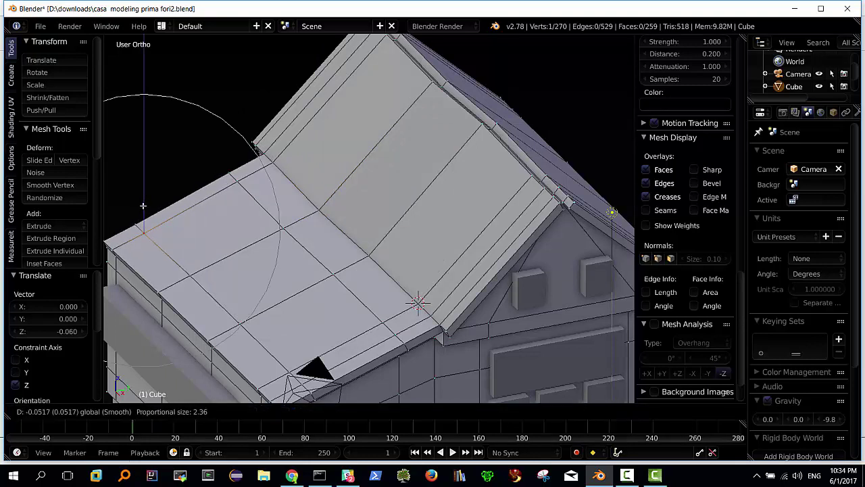
left_click(144, 207)
right_click(210, 337)
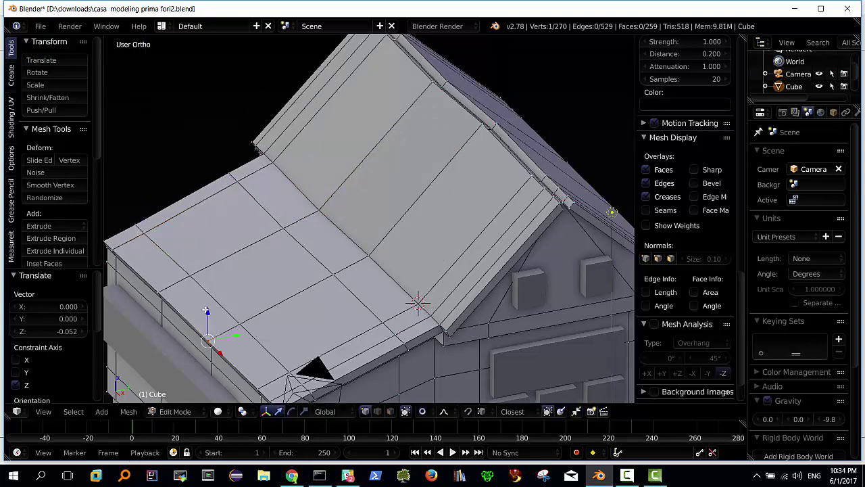
key("g")
key("z")
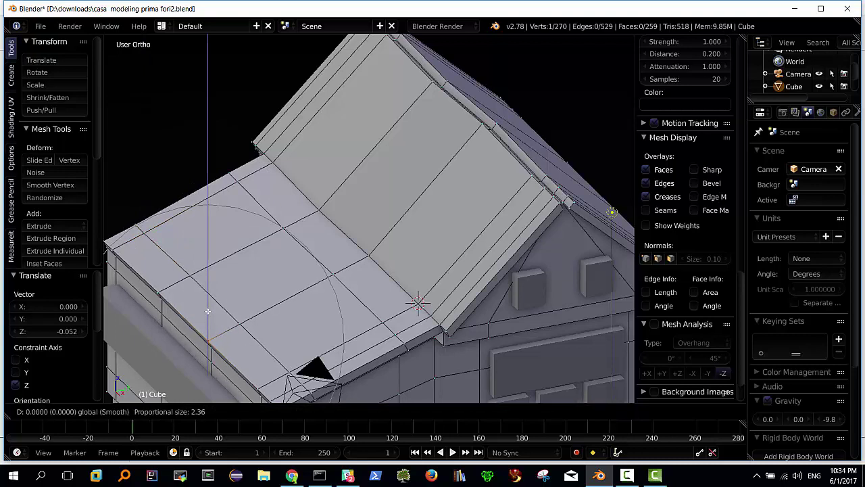
left_click(219, 314)
right_click(402, 338)
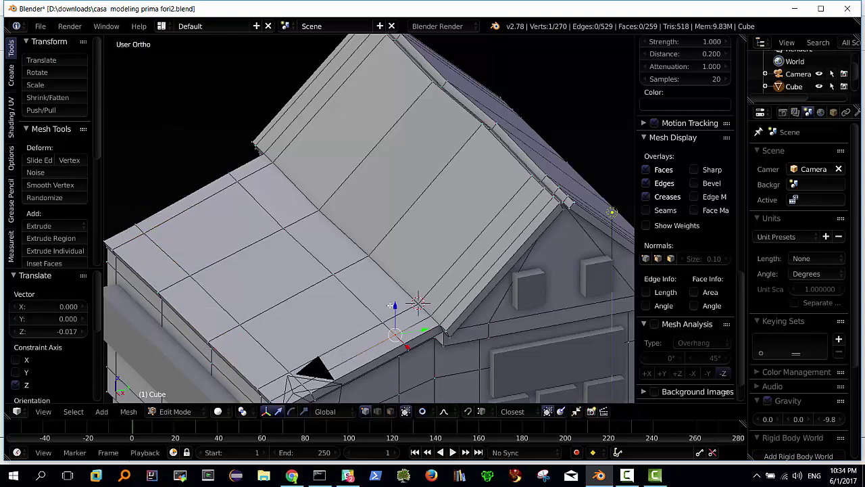
key("g")
key("z")
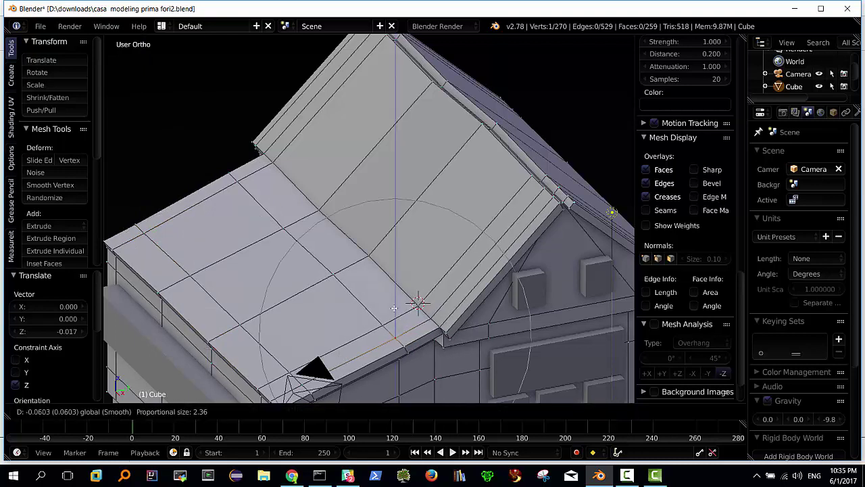
left_click(440, 290)
Raise a right roof edge vertex, lower the roof corner vertex, and return to object mode
middle_click_drag(440, 291, 448, 270)
mouse_move(539, 211)
middle_mouse_down()
mouse_move(497, 222)
mouse_move(564, 234)
middle_mouse_up()
right_click(580, 257)
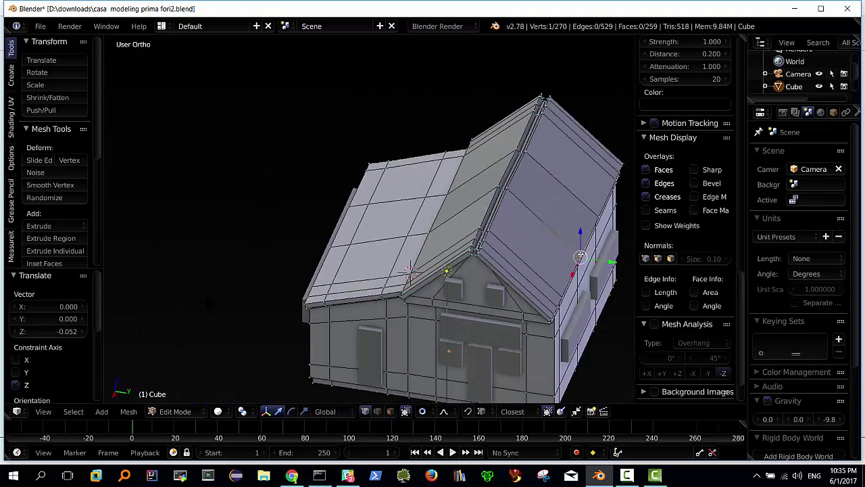
left_click_drag(579, 231, 580, 226)
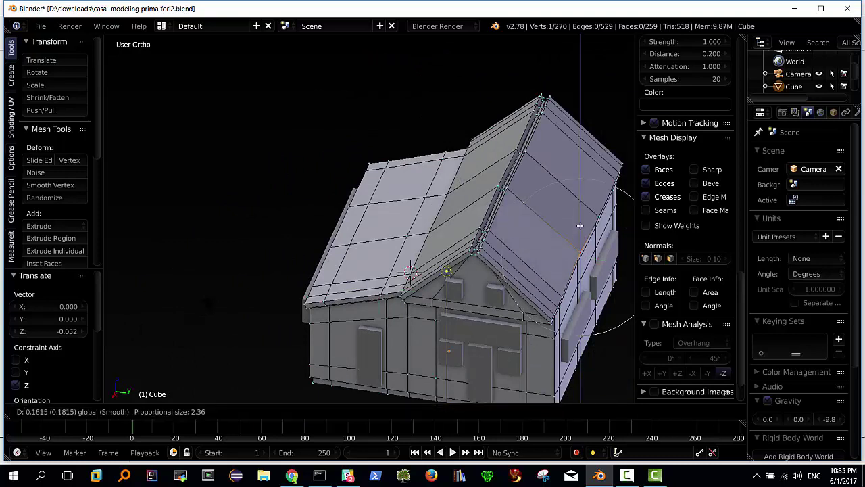
right_click(556, 307)
left_click_drag(553, 288, 553, 301)
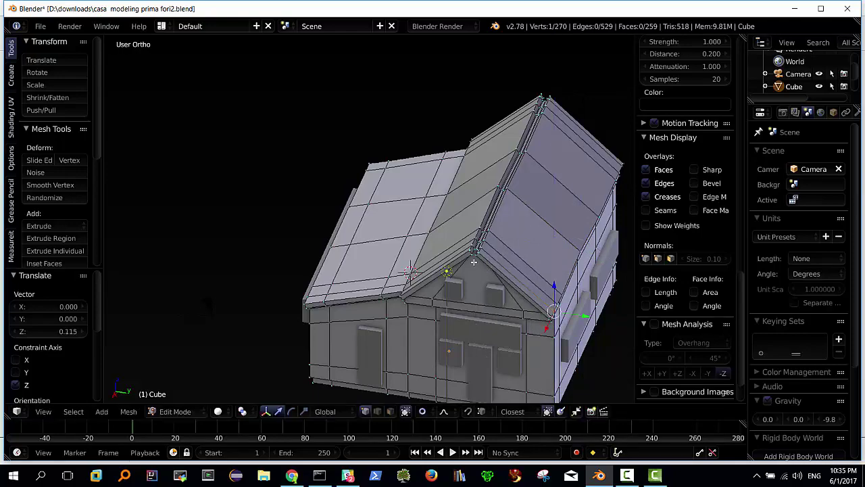
mouse_move(553, 301)
middle_mouse_down()
mouse_move(518, 262)
mouse_move(493, 252)
mouse_move(414, 292)
middle_mouse_up()
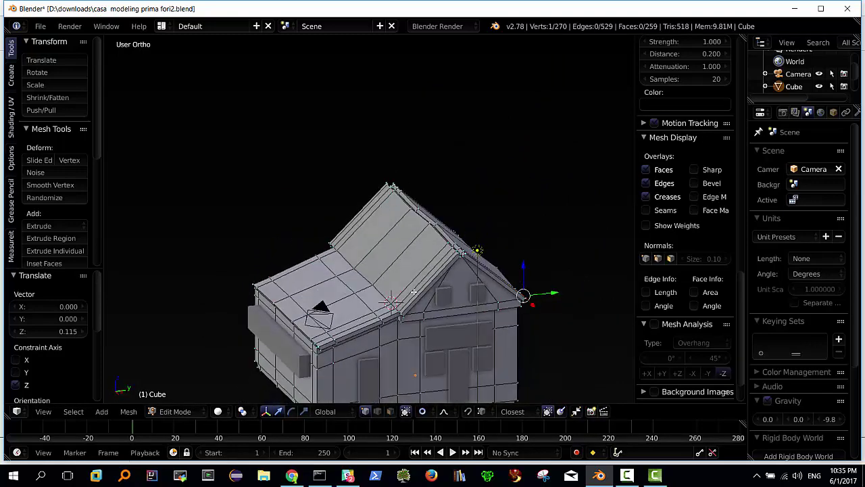
scroll(397, 283, "up", 2)
scroll(389, 263, "up", 2)
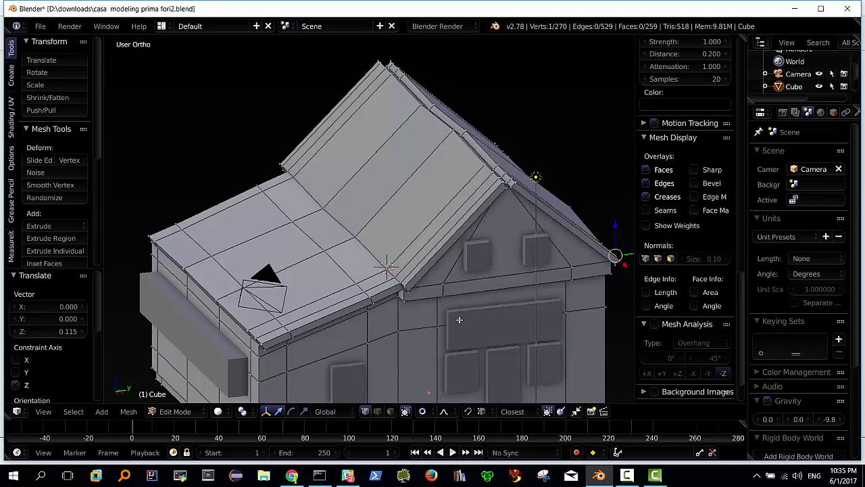
scroll(408, 273, "down", 1)
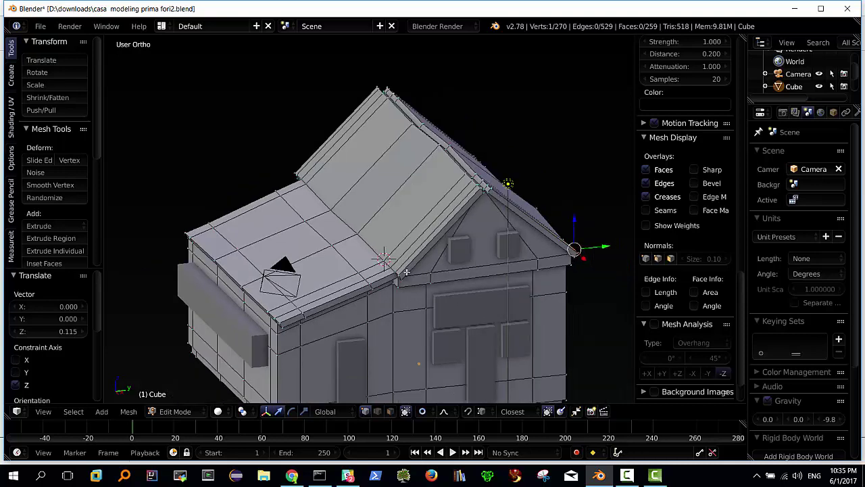
scroll(407, 272, "down", 1)
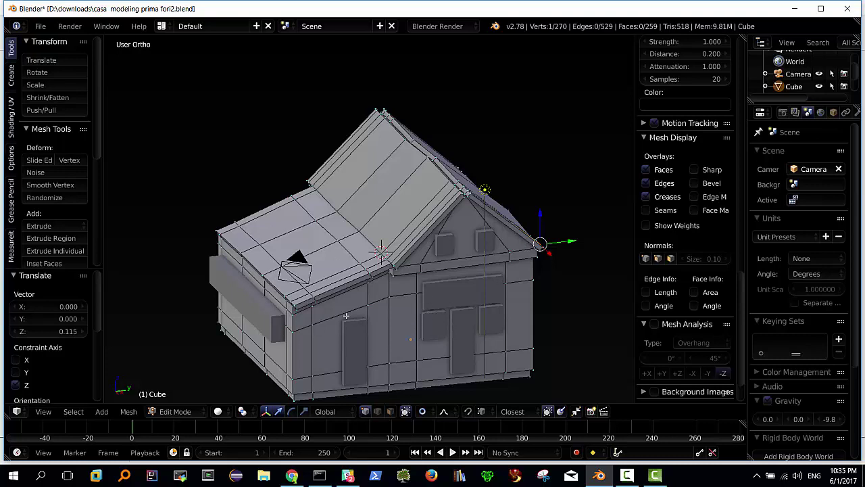
key("Tab")
Select Cube.001 and enter Edit Mode on it, facing its front wall
right_click(353, 343)
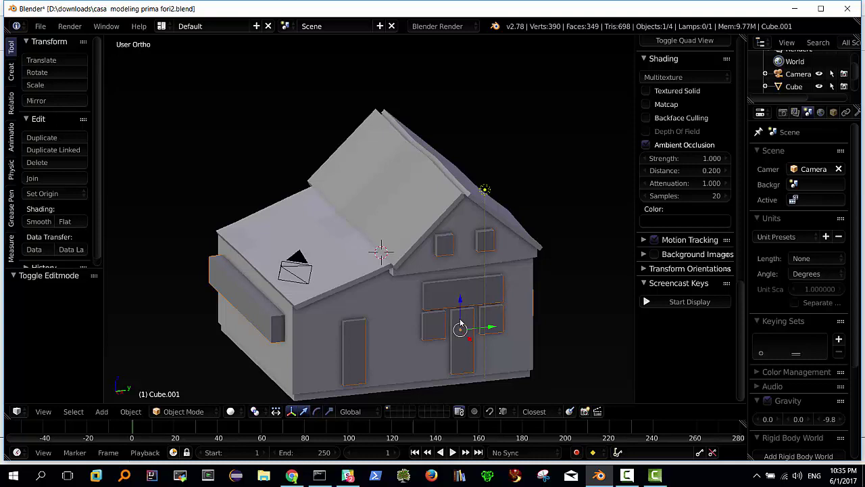
key("Tab")
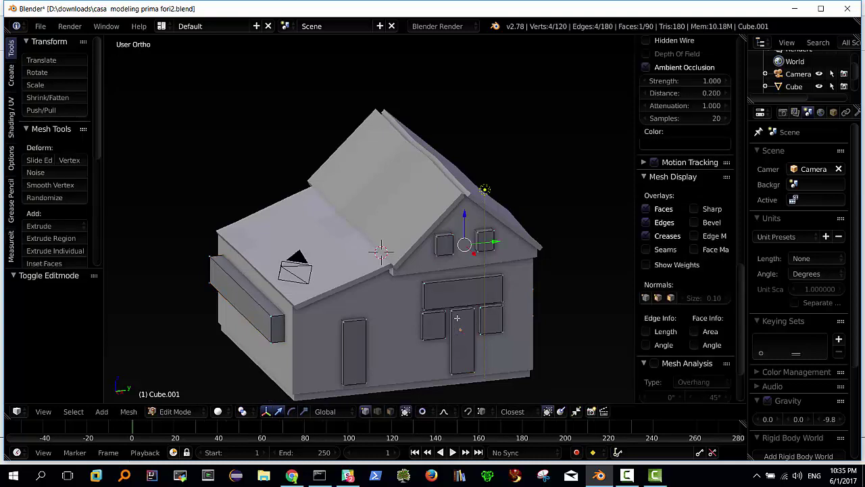
scroll(439, 295, "up", 1)
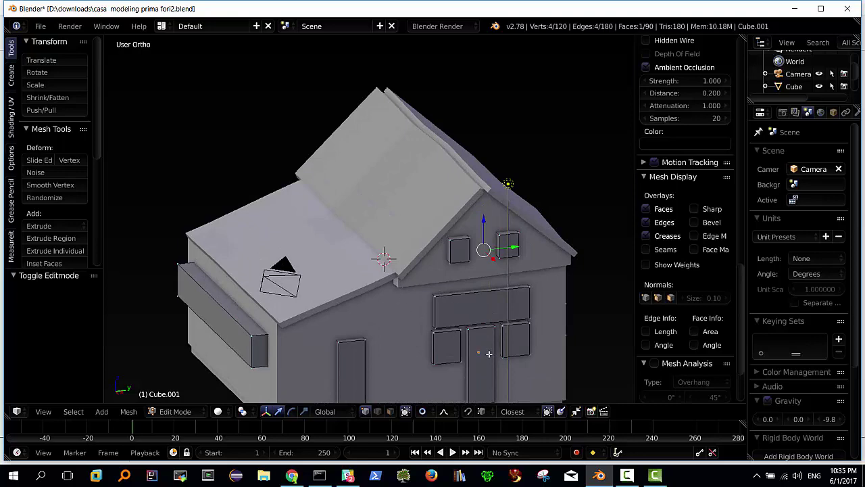
mouse_move(466, 330)
middle_mouse_down()
mouse_move(457, 316)
mouse_move(449, 320)
middle_mouse_up()
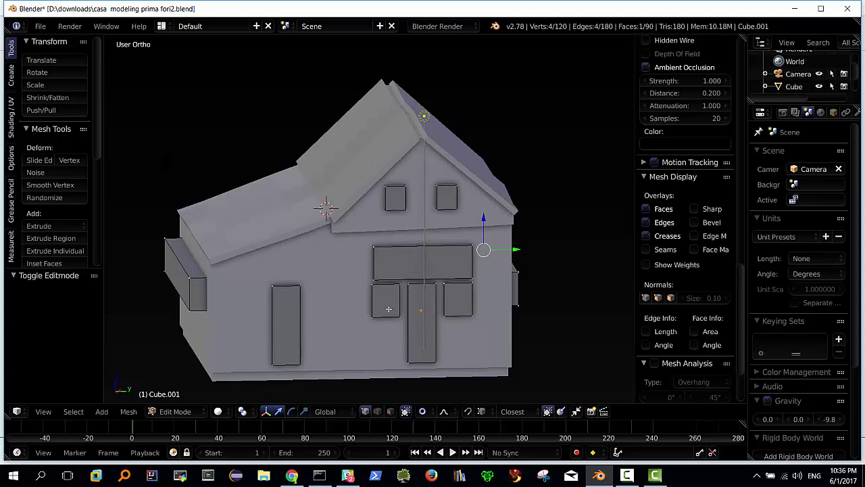
scroll(389, 309, "up", 2)
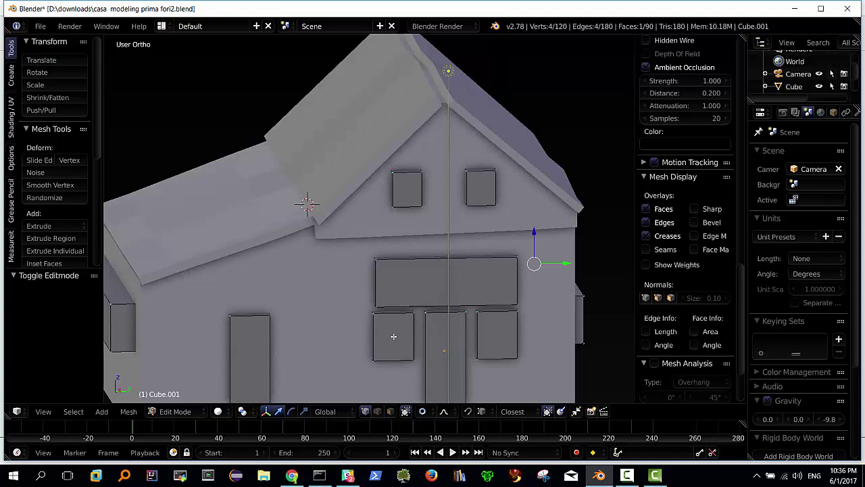
right_click(377, 317)
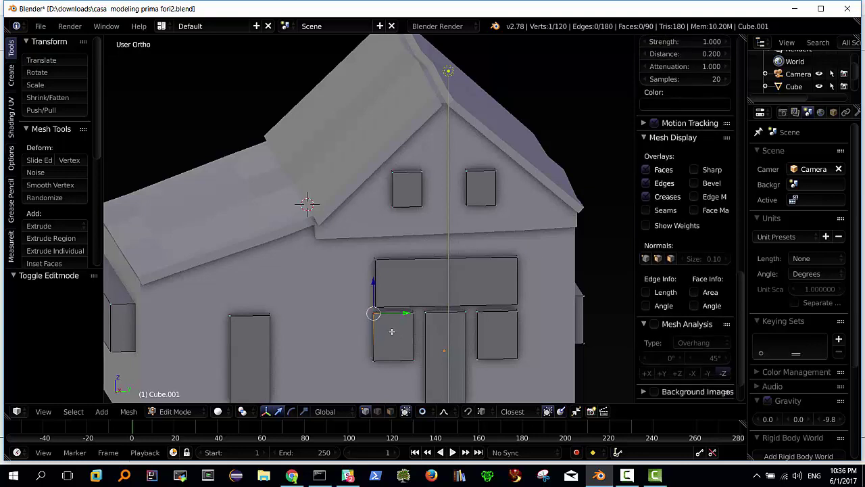
middle_click_drag(389, 334, 402, 342)
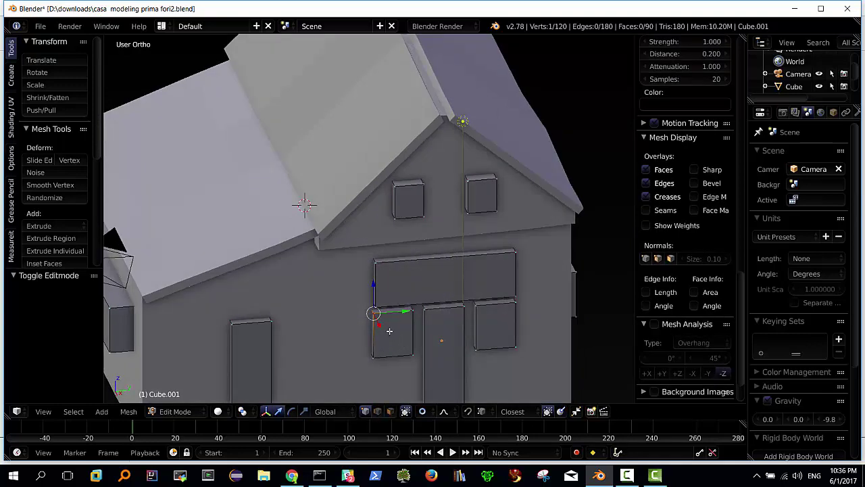
Clear the selection and delete the lower-left window block of Cube.001
key("a")
key("a")
key("a")
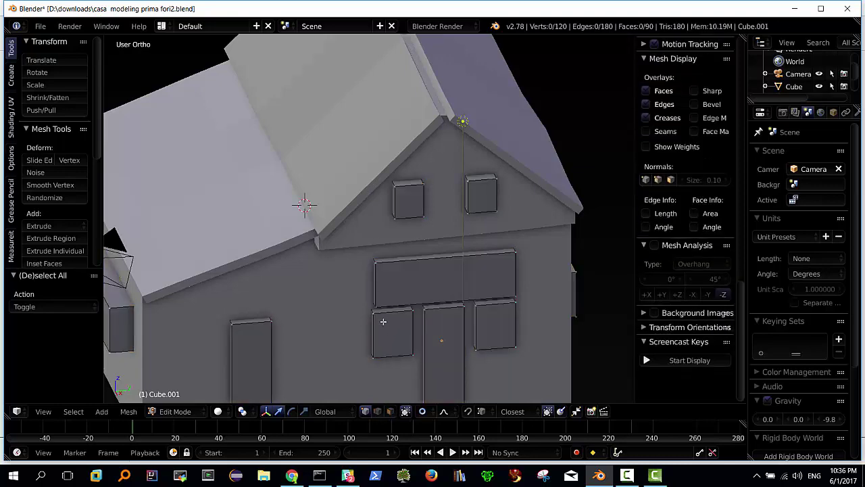
right_click(383, 327)
key("ctrl+l")
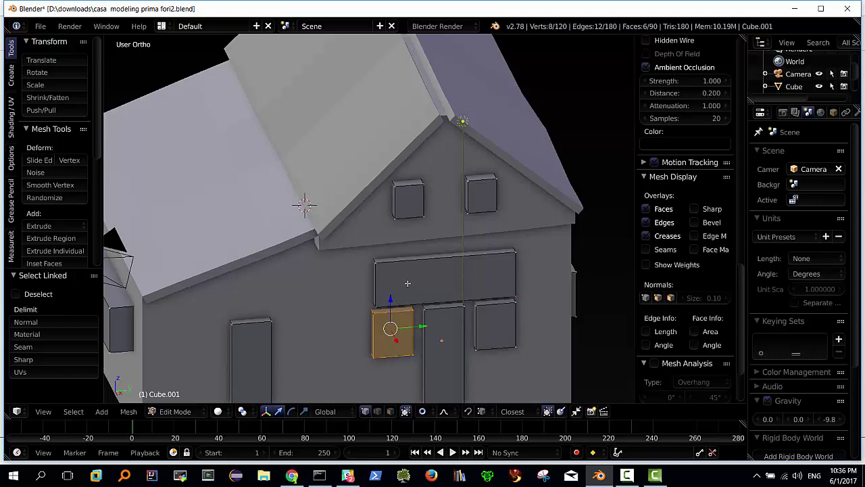
right_click(379, 263, "shift")
right_click(379, 263, "shift")
key("x")
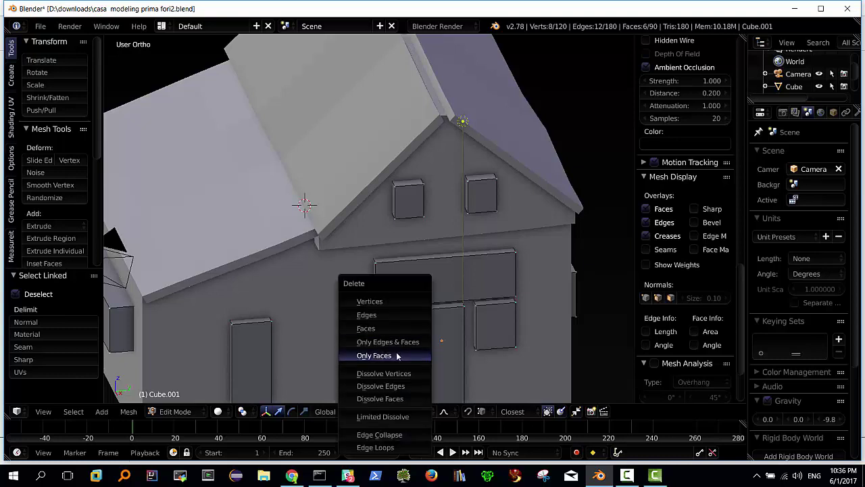
left_click(382, 306)
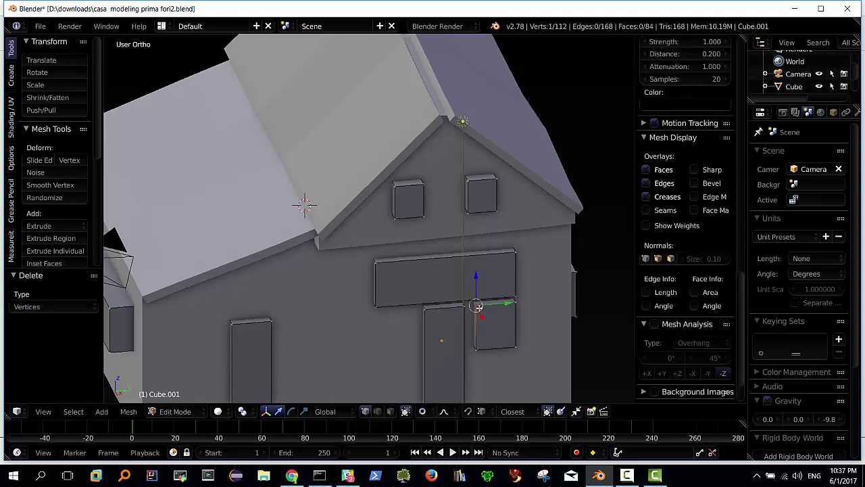
Delete the lower-right window block and the long block above the door
key("l")
key("x")
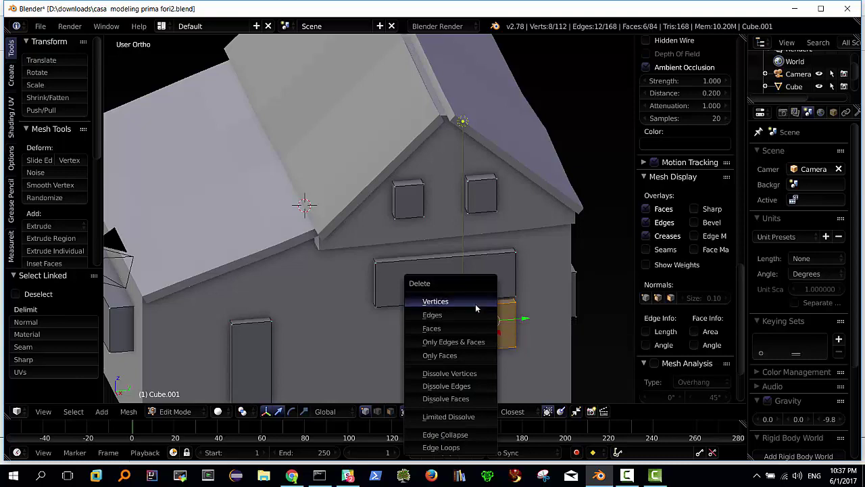
left_click(475, 302)
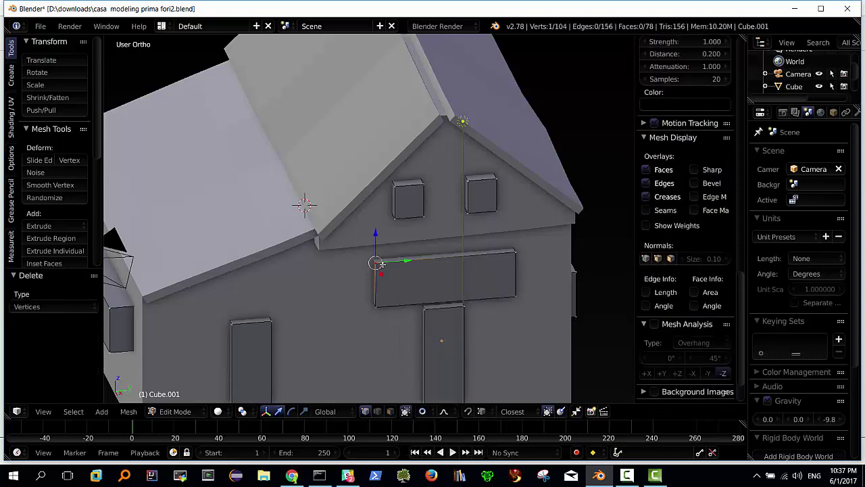
key("l")
key("x")
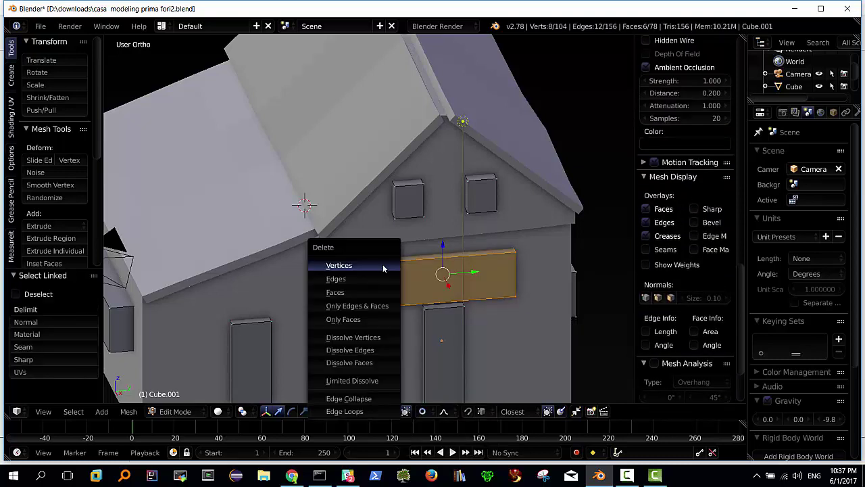
left_click(382, 265)
scroll(451, 345, "down", 1)
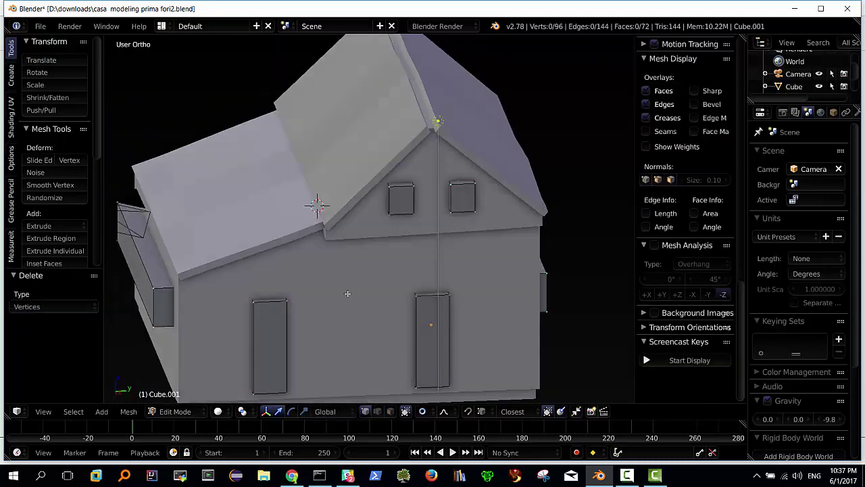
Show layer 3 and frame the house side-on in Right Ortho, zoomed close with a slight angle
mouse_move(315, 318)
middle_mouse_down()
mouse_move(416, 326)
mouse_move(433, 349)
middle_mouse_up()
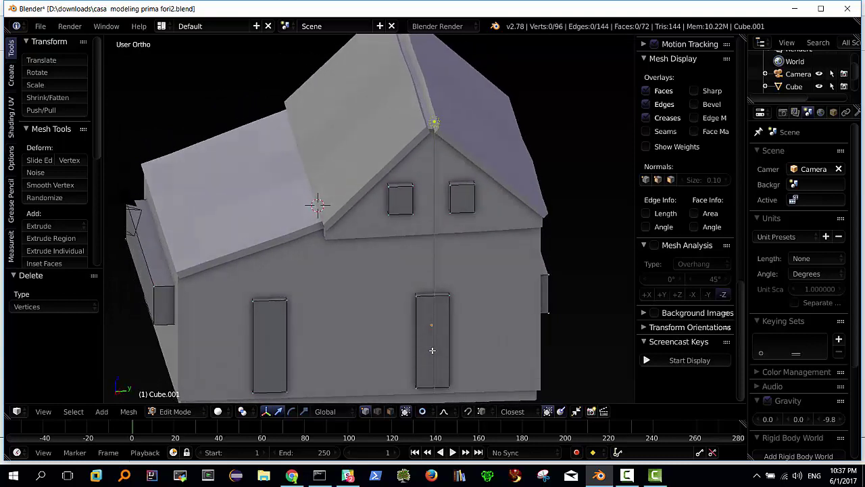
key("3")
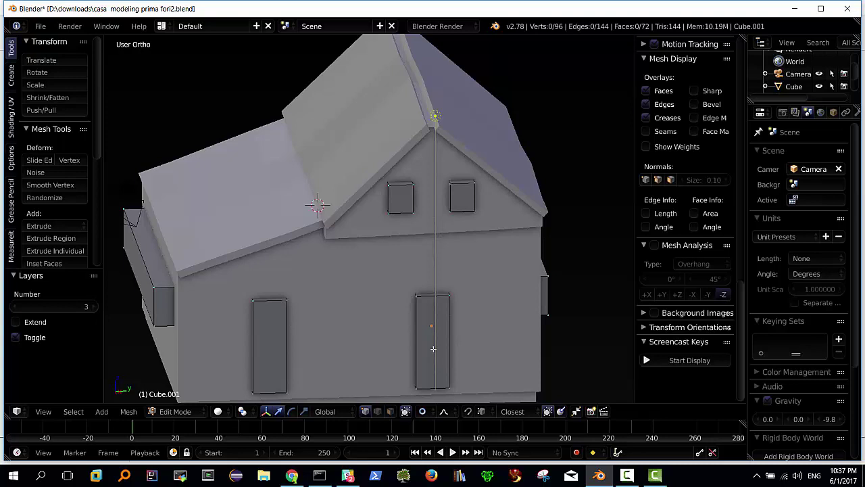
key("KP_3")
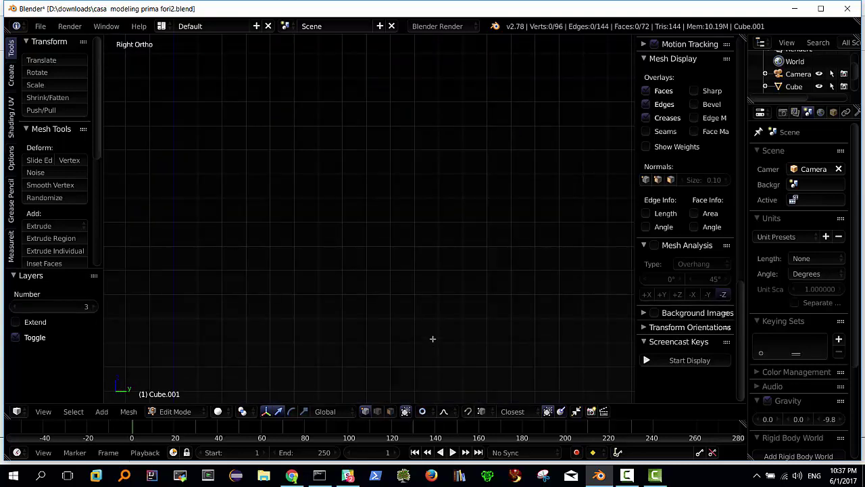
scroll(433, 338, "up", 3, "shift")
scroll(409, 315, "up", 3, "shift")
scroll(392, 317, "up", 2, "shift")
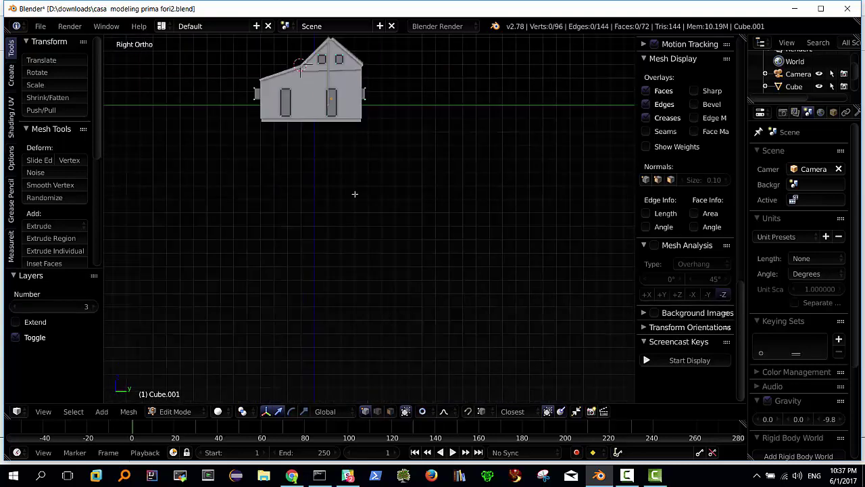
scroll(355, 199, "up", 3, "shift")
scroll(379, 256, "up", 2)
scroll(405, 311, "up", 2)
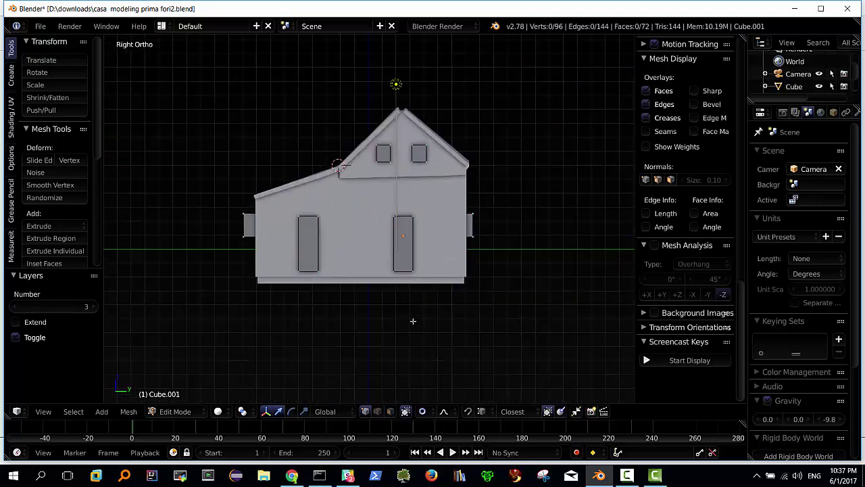
scroll(399, 270, "up", 1)
scroll(392, 241, "up", 1, "shift")
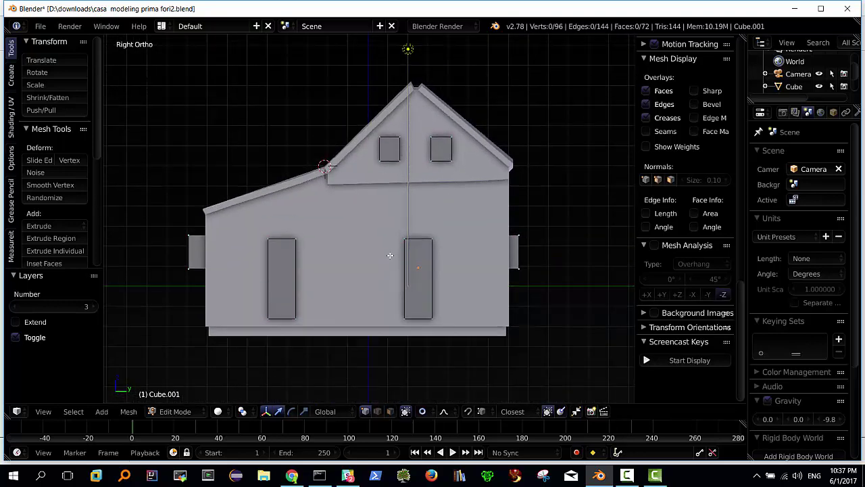
middle_click_drag(390, 258, 412, 268, "shift")
scroll(412, 267, "up", 1)
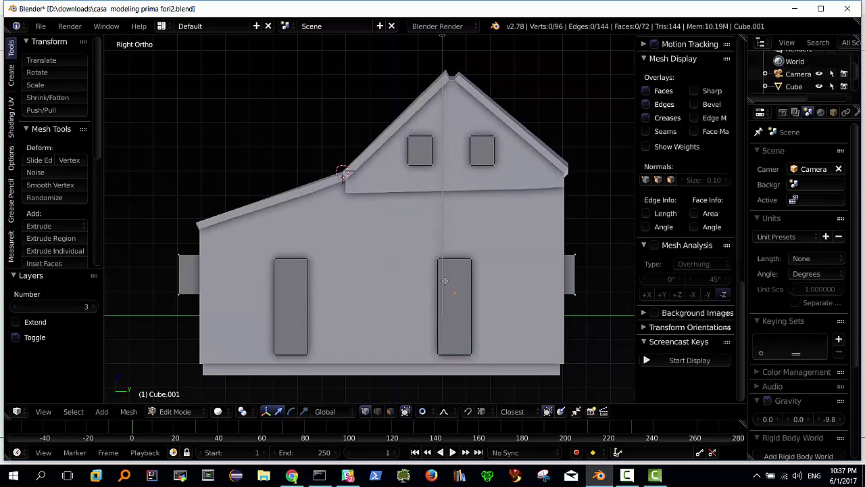
middle_click_drag(443, 282, 444, 270)
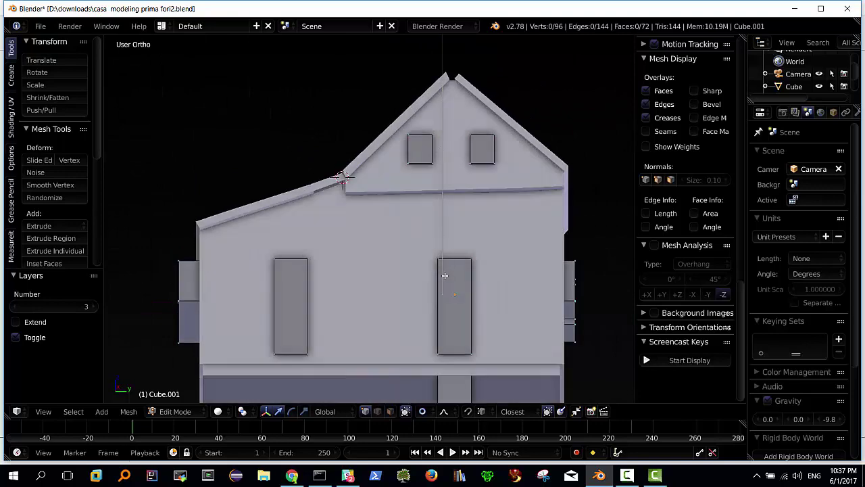
In wireframe, select the right door's left-side vertices and its linked front face
key("z")
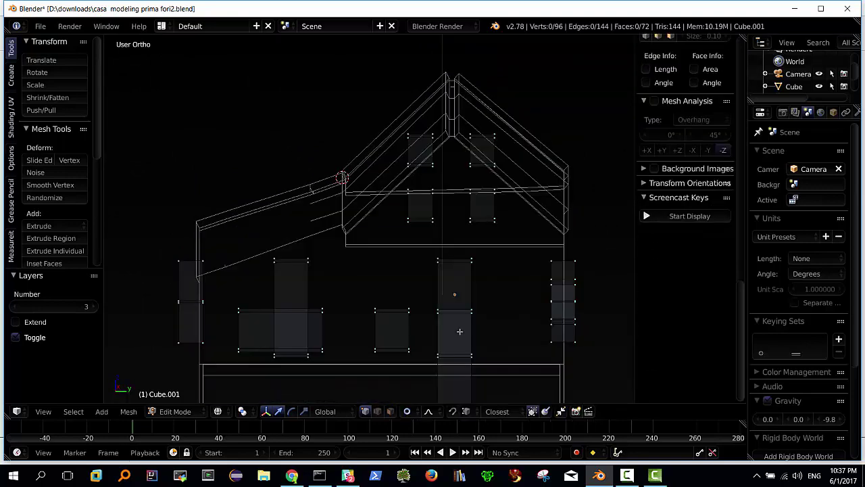
middle_click_drag(468, 328, 483, 324)
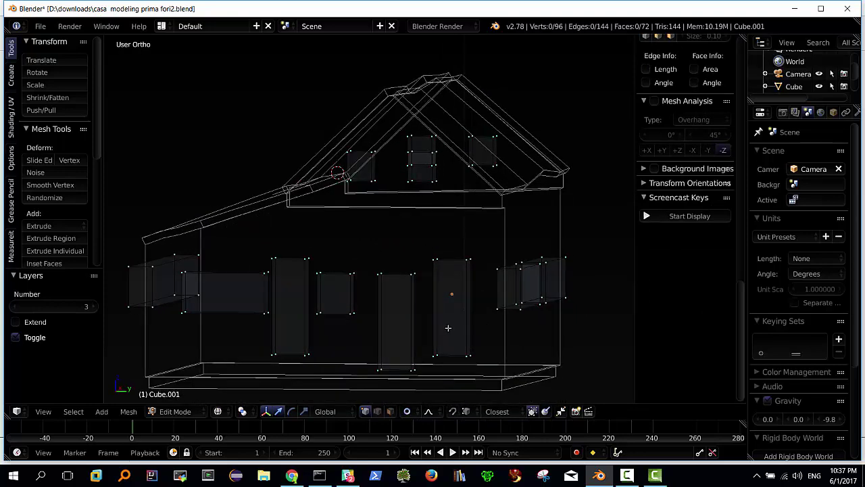
right_click(436, 260)
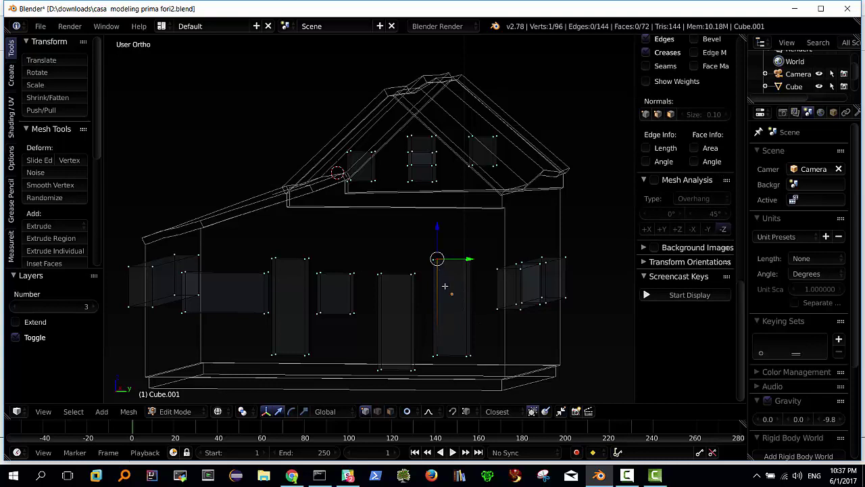
right_click(435, 354, "shift")
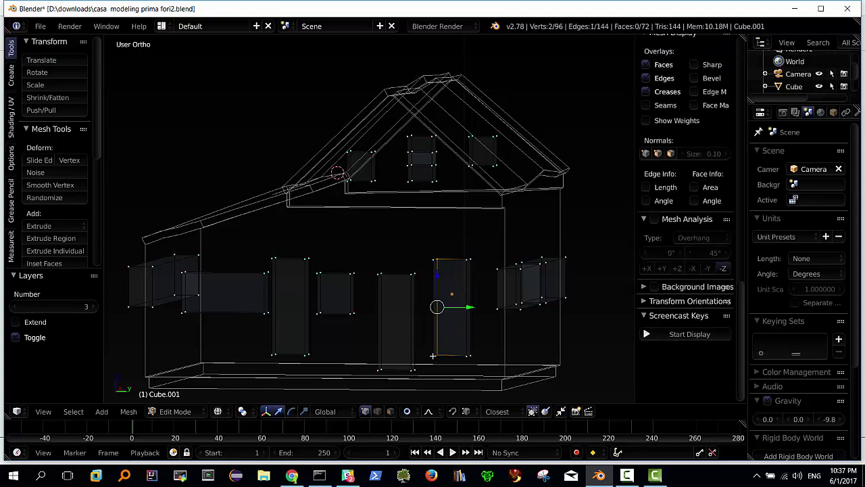
key("ctrl+l")
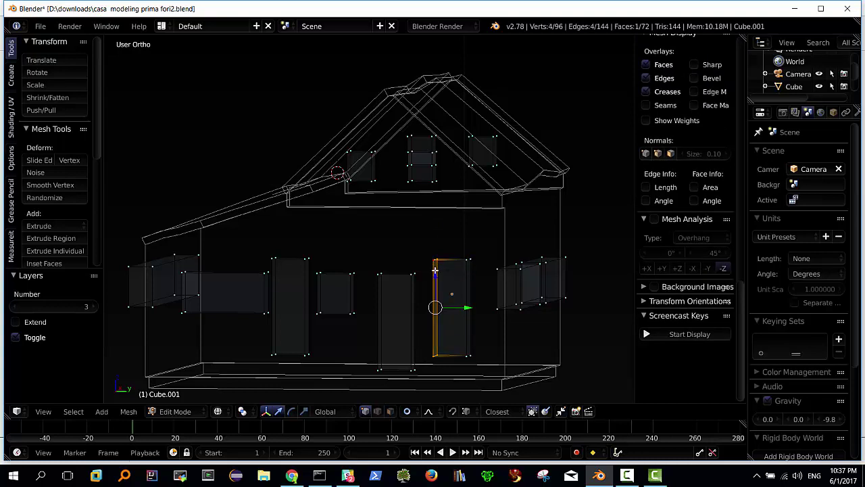
left_click_drag(466, 307, 460, 308)
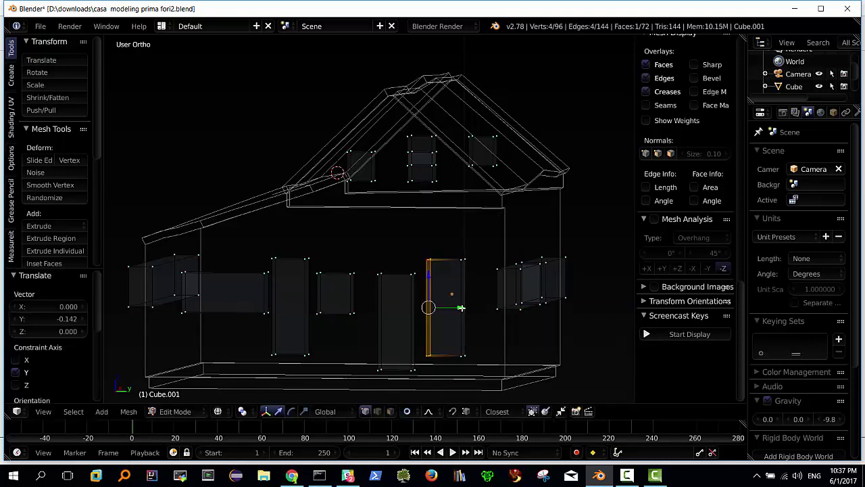
key("ctrl+z")
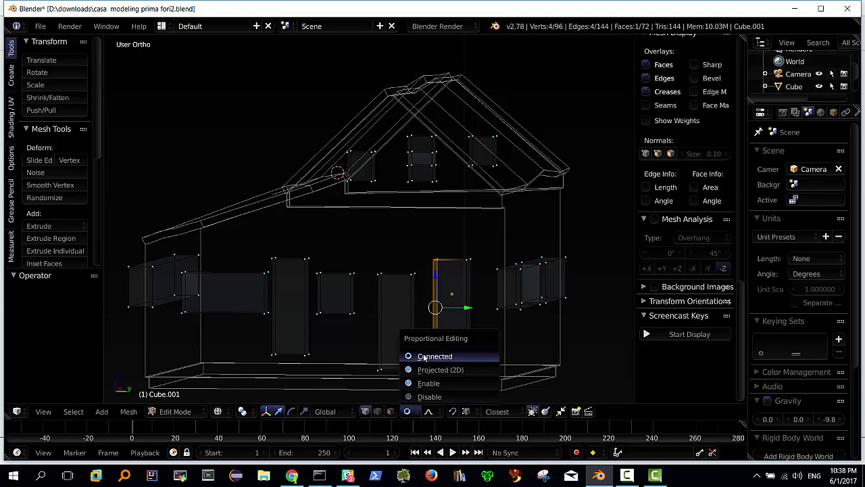
Disable proportional editing and slide the door's left side 0.189 outward along Y, back in solid view
left_click(420, 398)
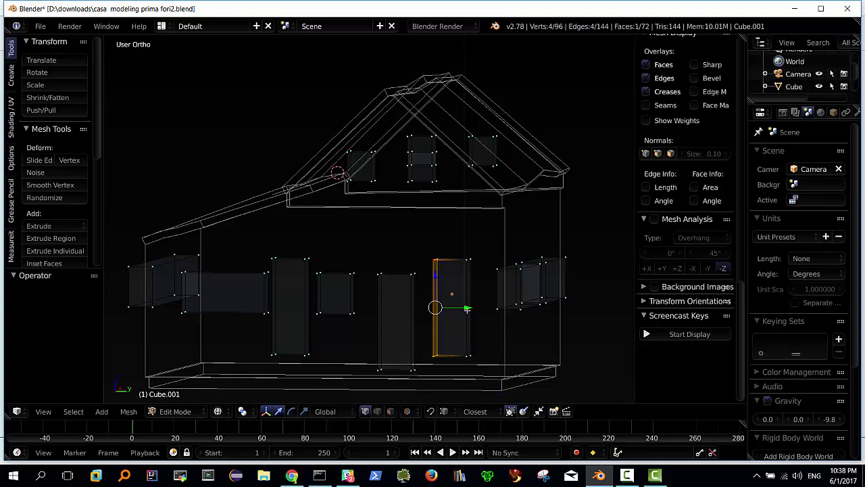
left_click_drag(466, 307, 456, 308)
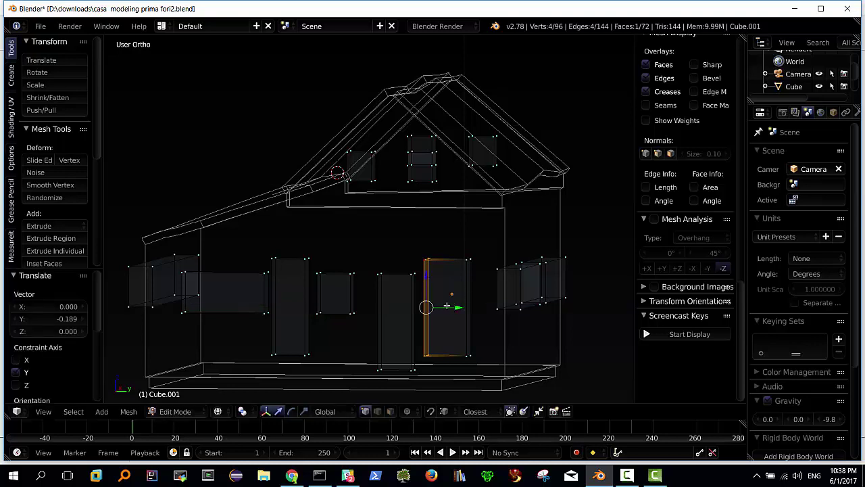
key("z")
mouse_move(446, 305)
middle_mouse_down()
mouse_move(420, 308)
mouse_move(448, 286)
middle_mouse_up()
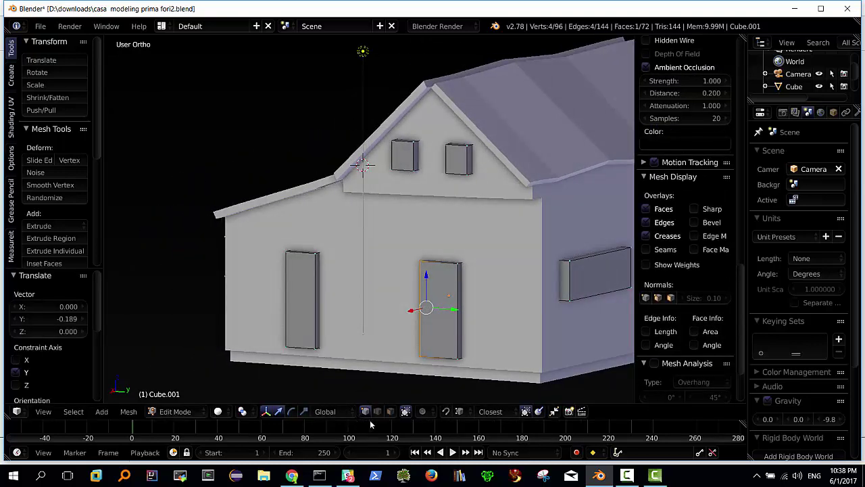
Move the right door's right side face 0.14 outward along Y
left_click(390, 411)
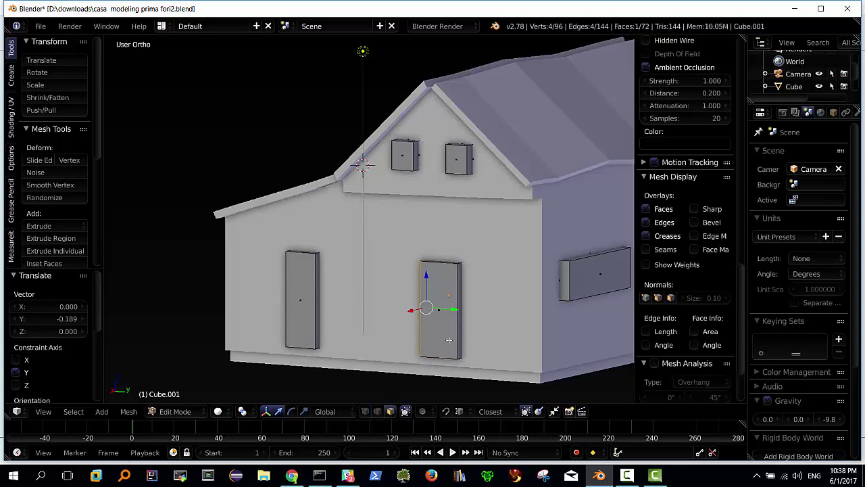
right_click(462, 304)
key("g")
key("y")
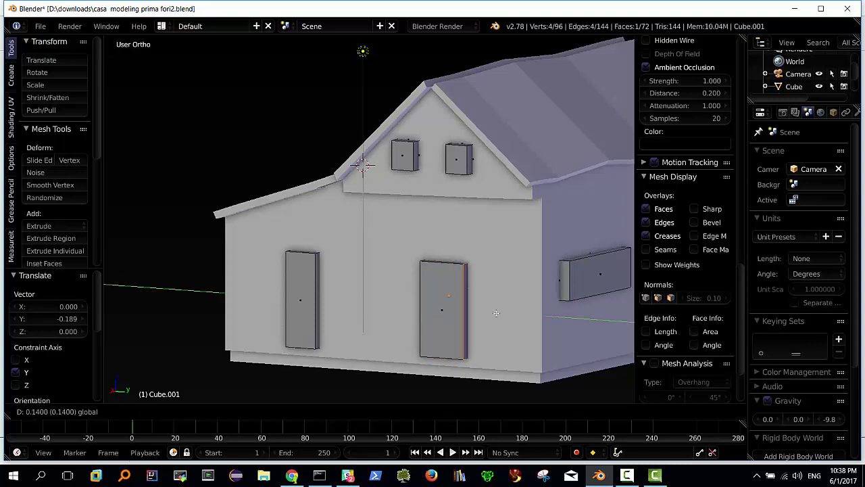
left_click(465, 309)
middle_click_drag(465, 309, 449, 311)
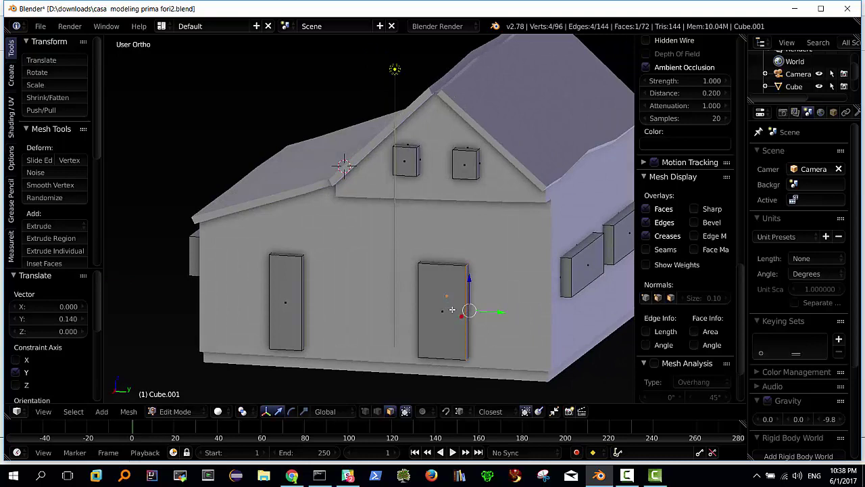
middle_click_drag(421, 275, 425, 279)
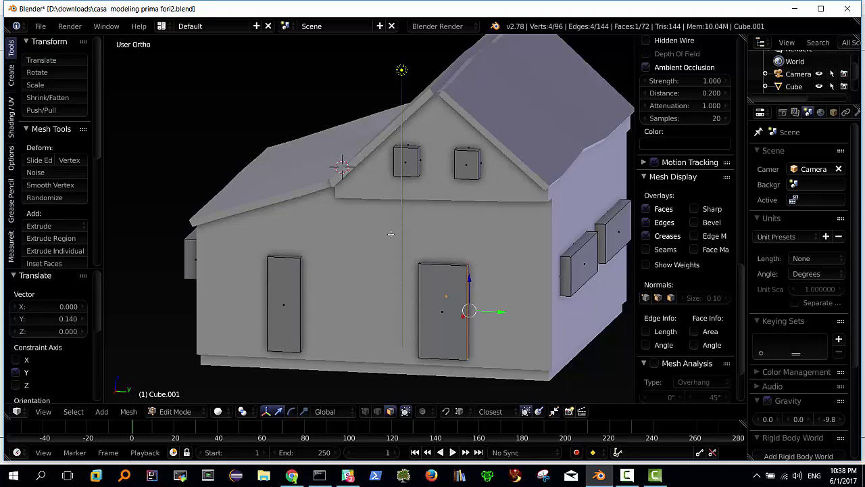
Lower both doors' bottom edges and push the left door's left edge outward to widen it
mouse_move(456, 293)
middle_mouse_down()
mouse_move(438, 309)
mouse_move(443, 258)
mouse_move(435, 347)
middle_mouse_up()
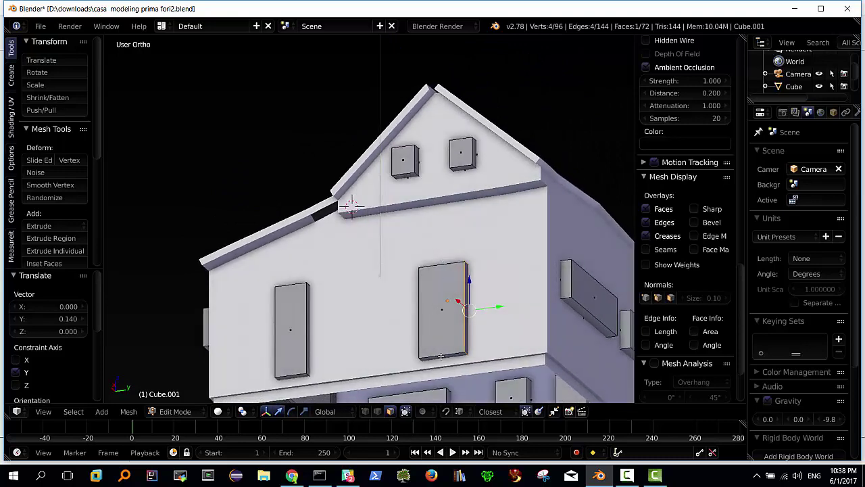
right_click(440, 356)
left_click_drag(446, 329, 442, 344)
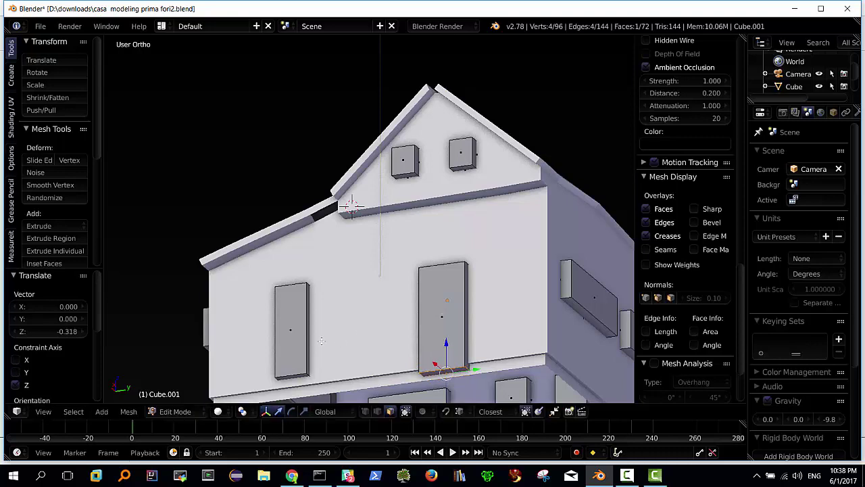
middle_click_drag(339, 331, 377, 337)
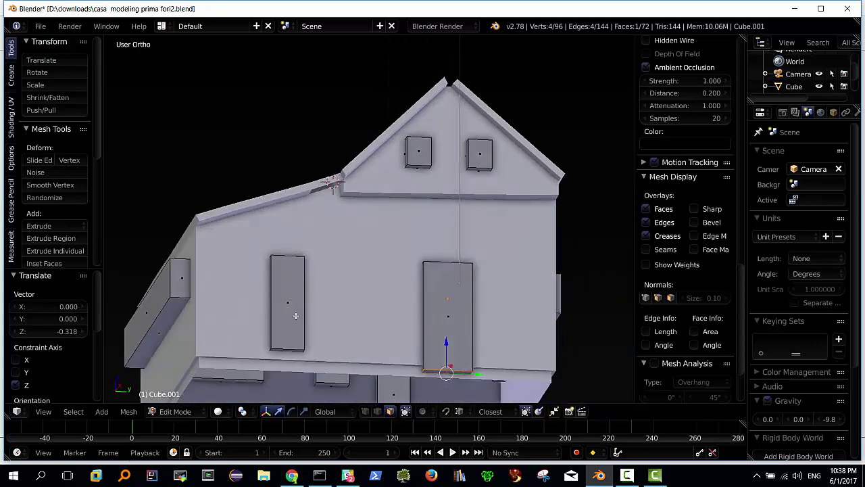
middle_click_drag(295, 316, 297, 331)
right_click(292, 338)
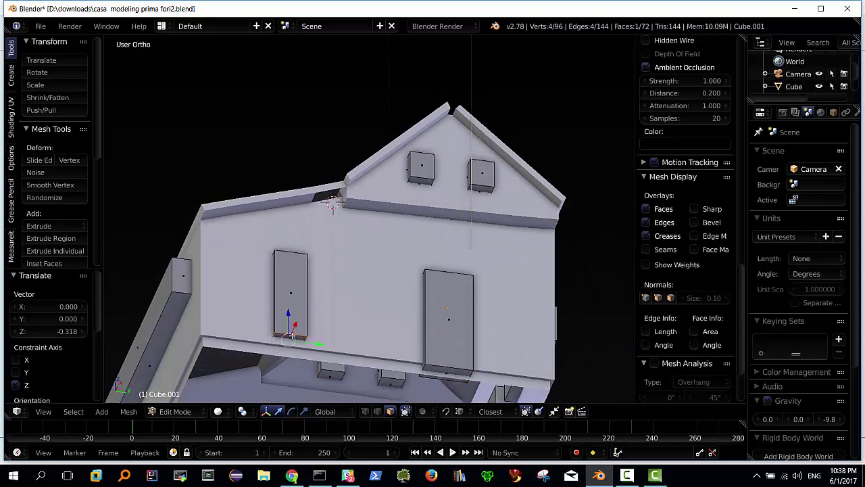
left_click_drag(288, 315, 288, 328)
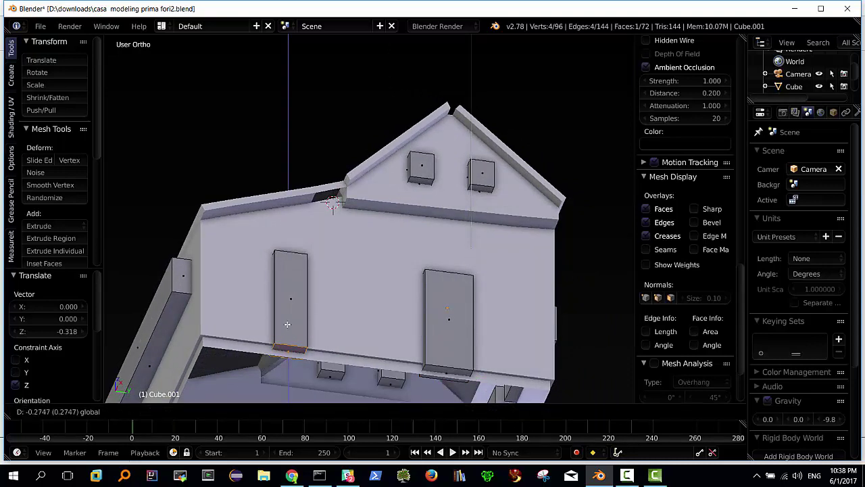
right_click(273, 292)
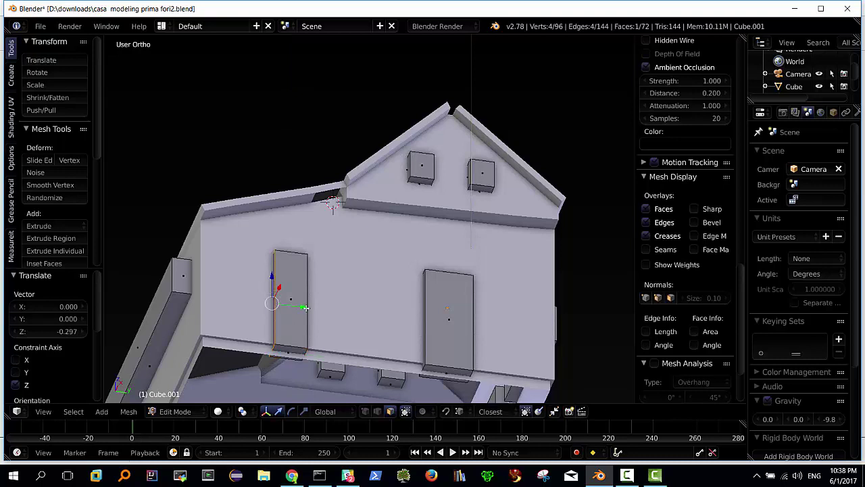
left_click_drag(306, 308, 295, 300)
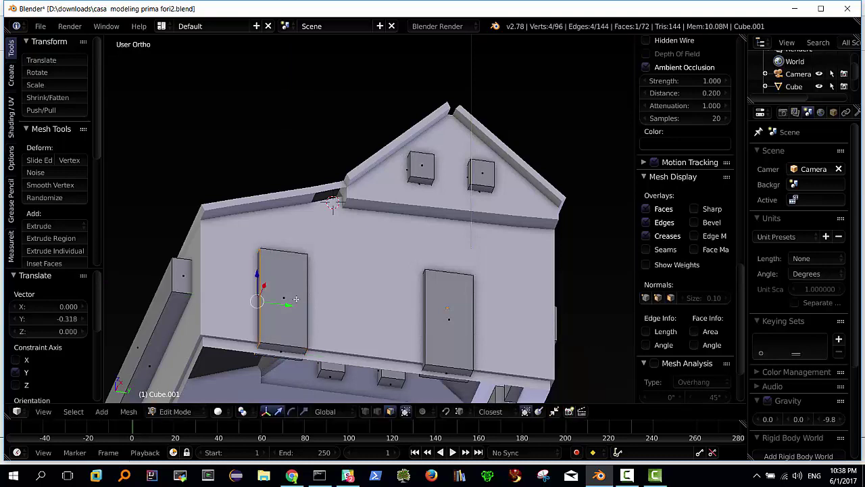
Deselect all and place a horizontal loop cut across the right door block
middle_click_drag(345, 289, 323, 325)
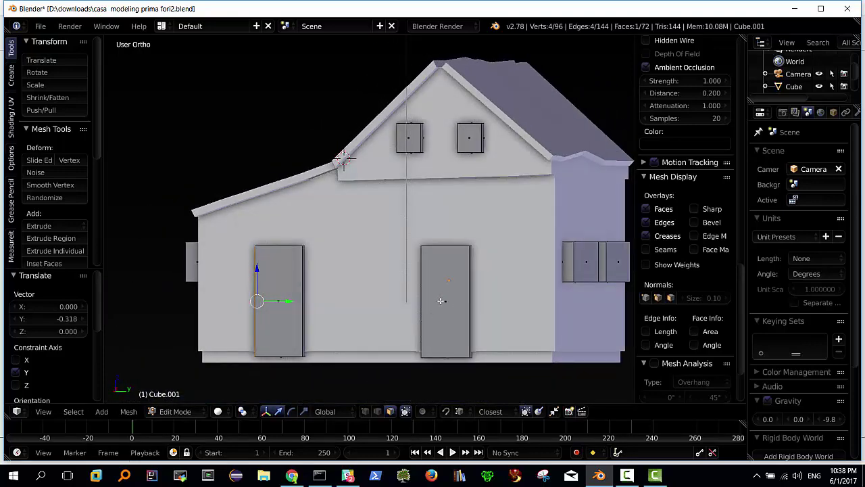
key("a")
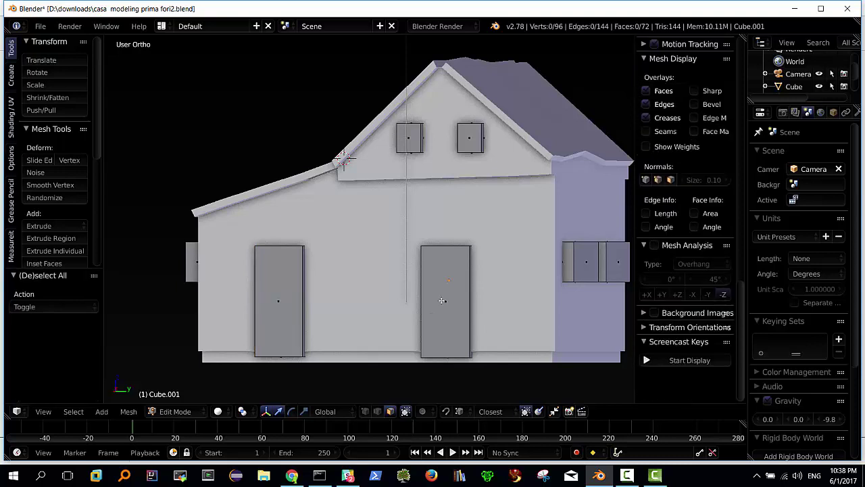
key("ctrl+r")
left_click(442, 294)
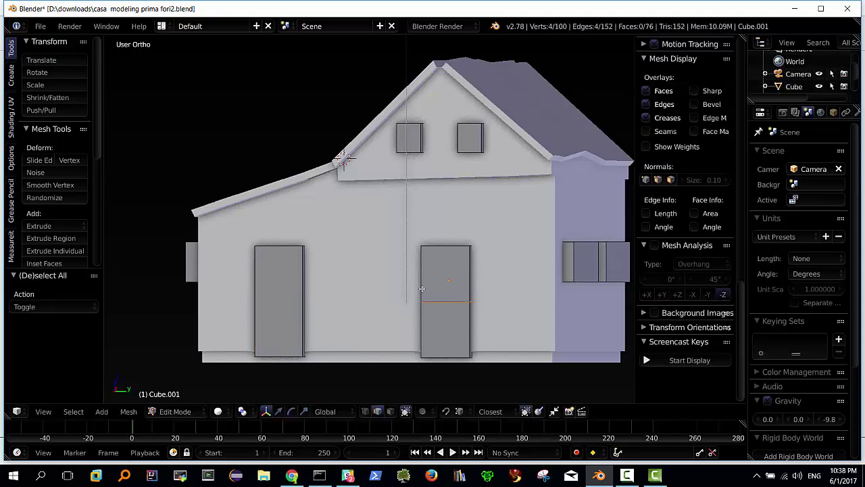
Confirm the loop cut and extrude the door's upper-left edge sideways along Y
left_click(423, 271)
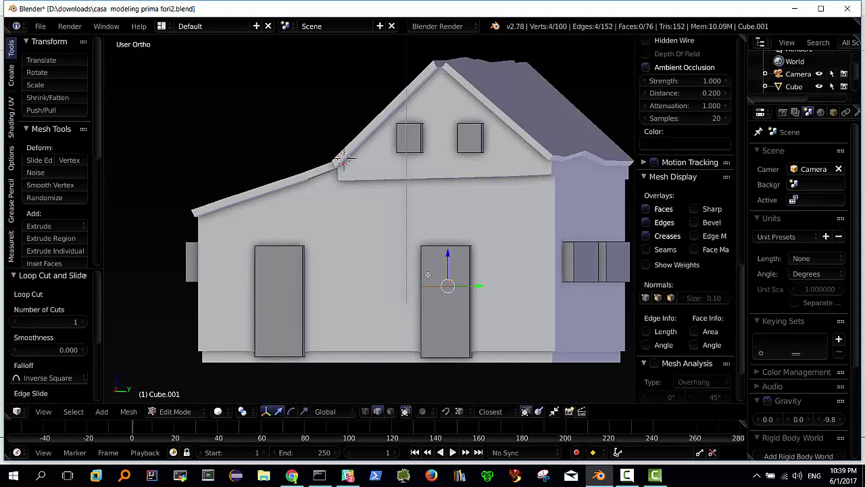
mouse_move(430, 274)
middle_mouse_down()
mouse_move(461, 286)
mouse_move(451, 280)
middle_mouse_up()
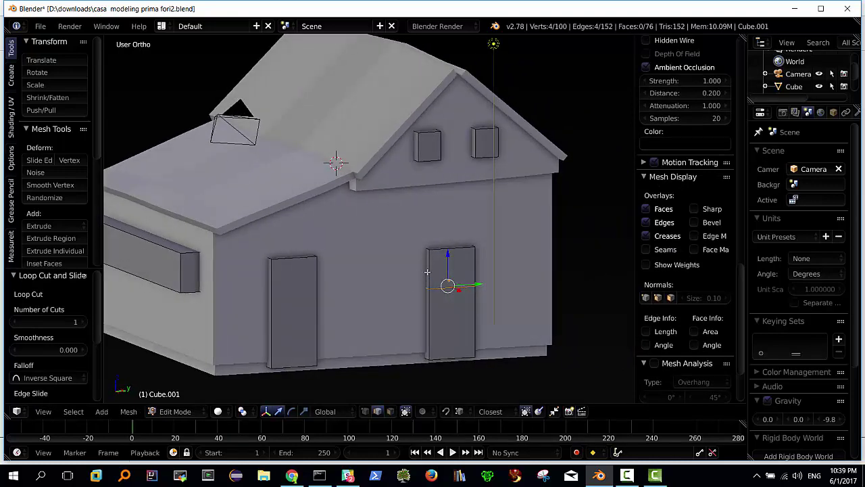
right_click(426, 272)
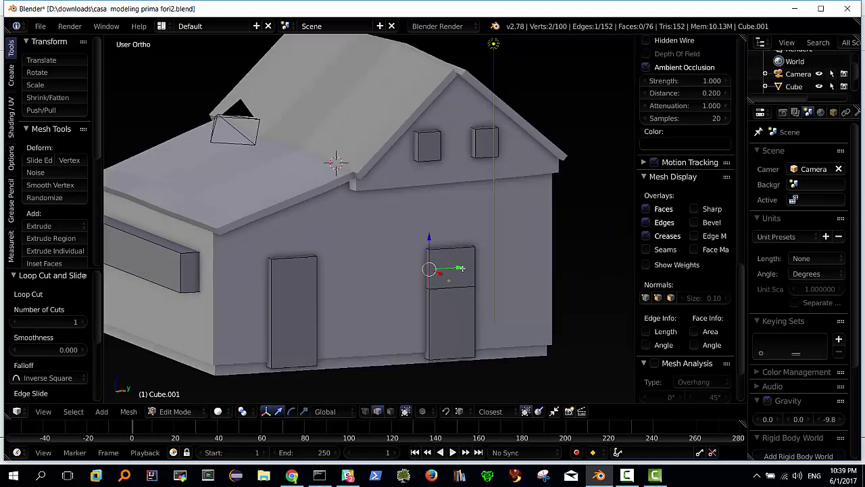
key("e")
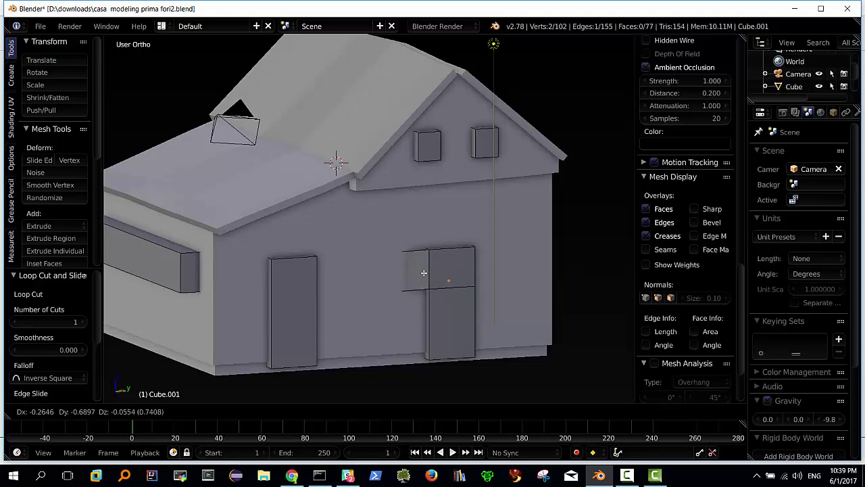
key("y")
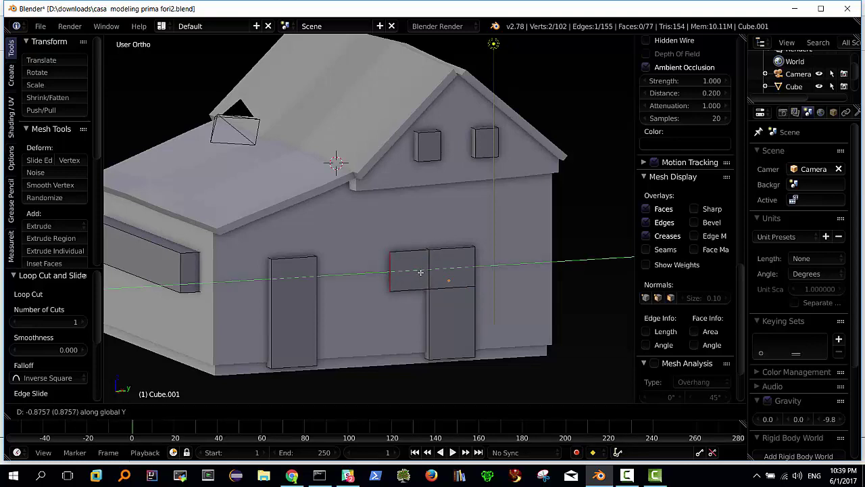
left_click(422, 273)
Extrude the upper-right edge 0.817 along Y and view the house in wireframe
middle_click_drag(422, 272, 413, 278)
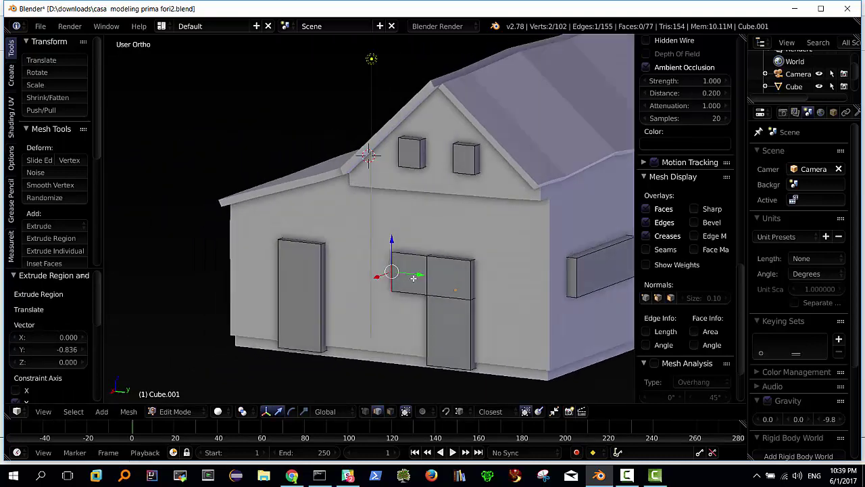
right_click(469, 278)
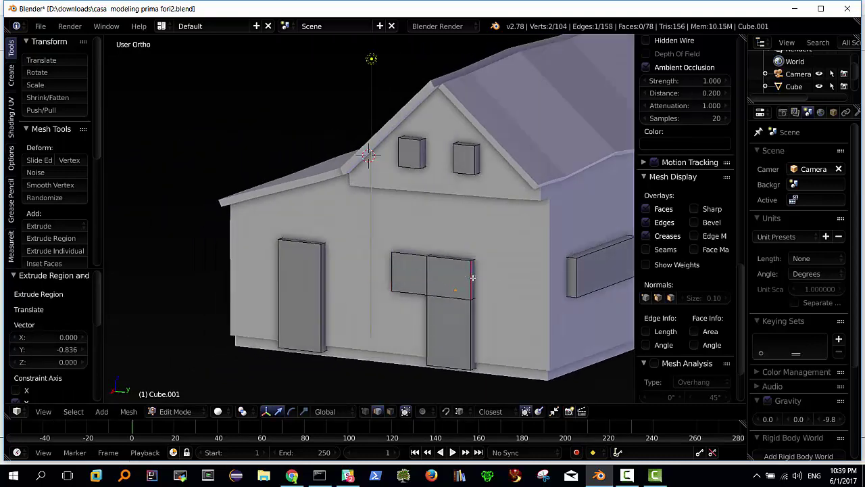
key("e")
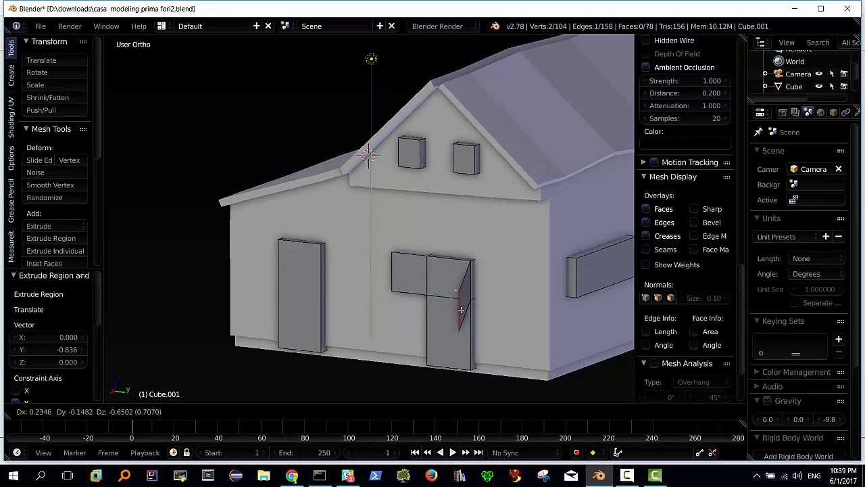
key("y")
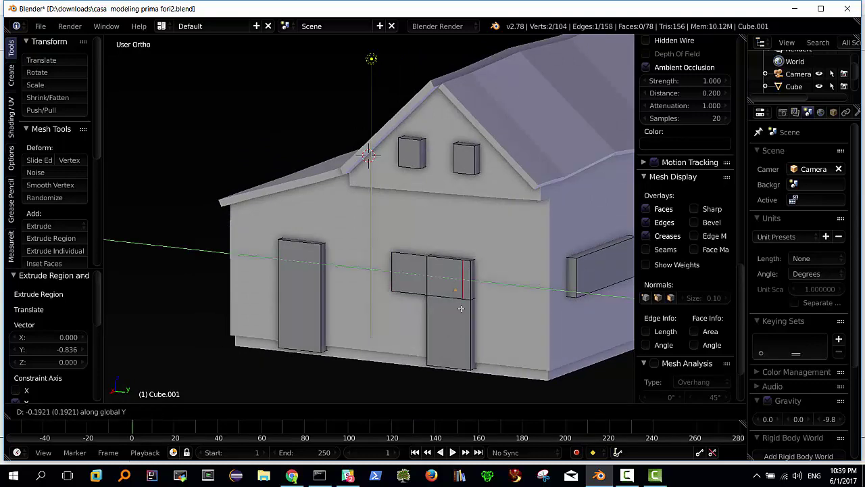
left_click(502, 298)
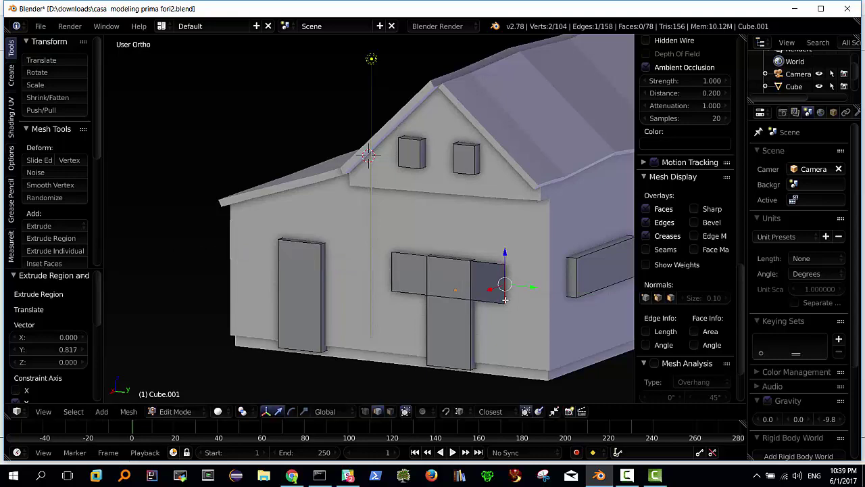
mouse_move(502, 298)
middle_mouse_down()
mouse_move(432, 282)
mouse_move(458, 300)
mouse_move(551, 327)
mouse_move(518, 318)
mouse_move(473, 365)
middle_mouse_up()
key("z")
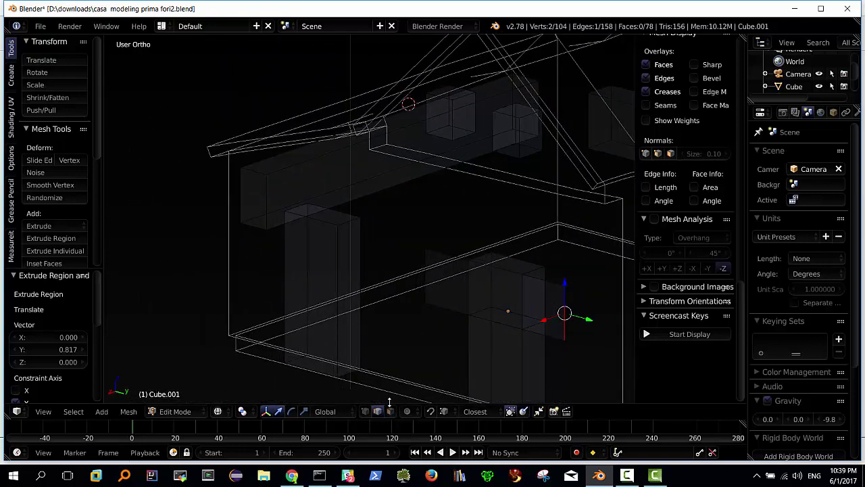
Undo both edge extrusions and return to face select mode in solid shading
key("ctrl+z")
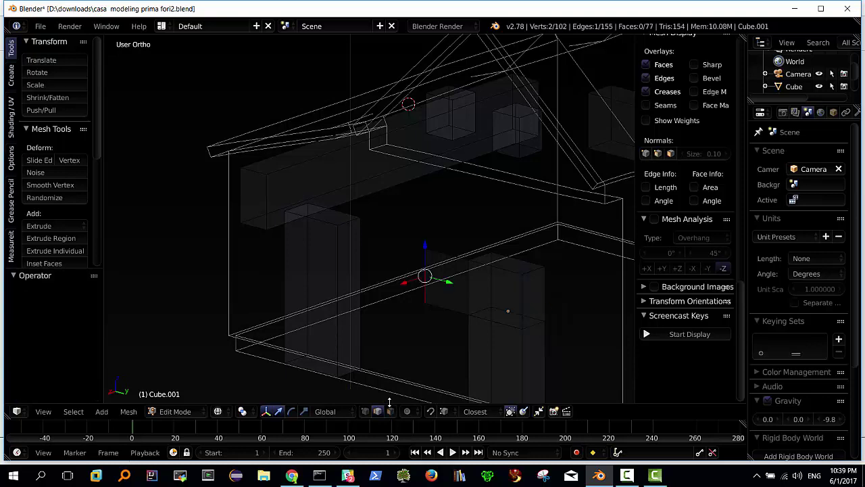
key("ctrl+z")
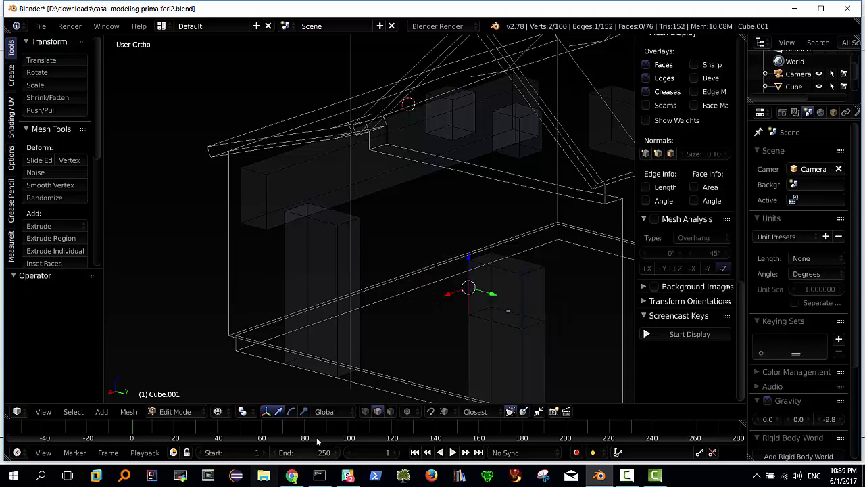
left_click(390, 412)
mouse_move(475, 323)
middle_mouse_down()
mouse_move(515, 327)
mouse_move(478, 323)
middle_mouse_up()
key("z")
Extrude the upper door section's side faces out left and right, the last by 0.902
right_click(449, 324)
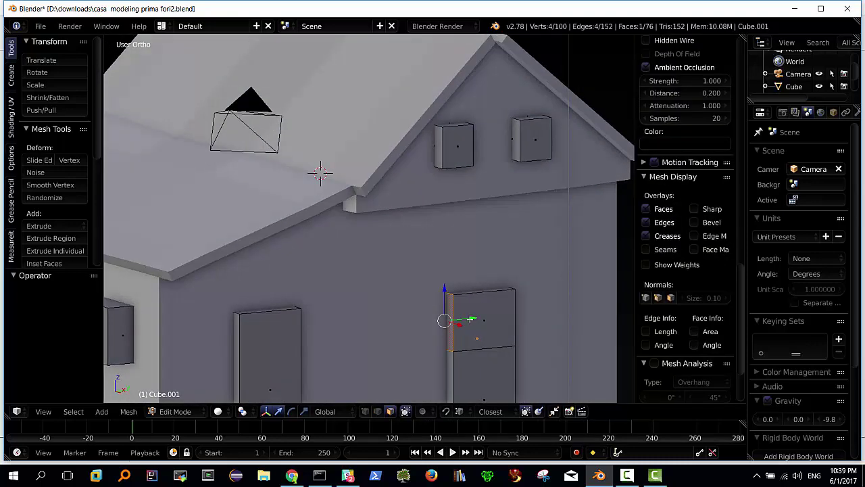
key("e")
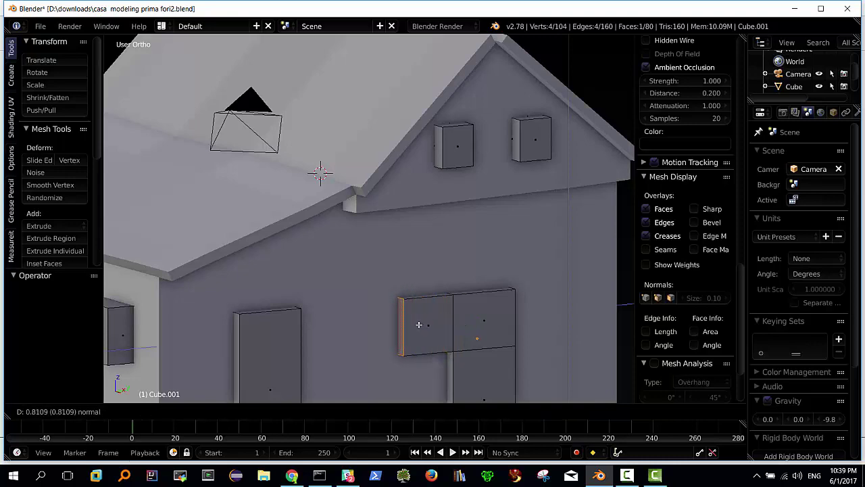
left_click(418, 324)
middle_click_drag(418, 324, 484, 334)
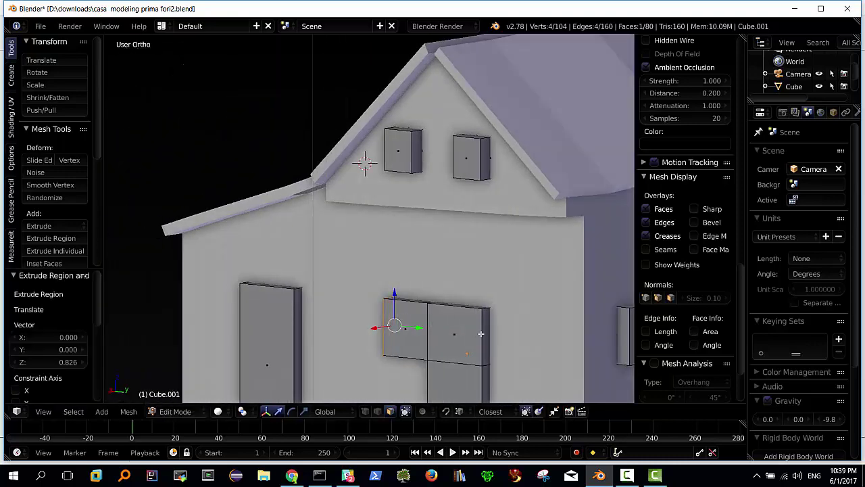
key("e")
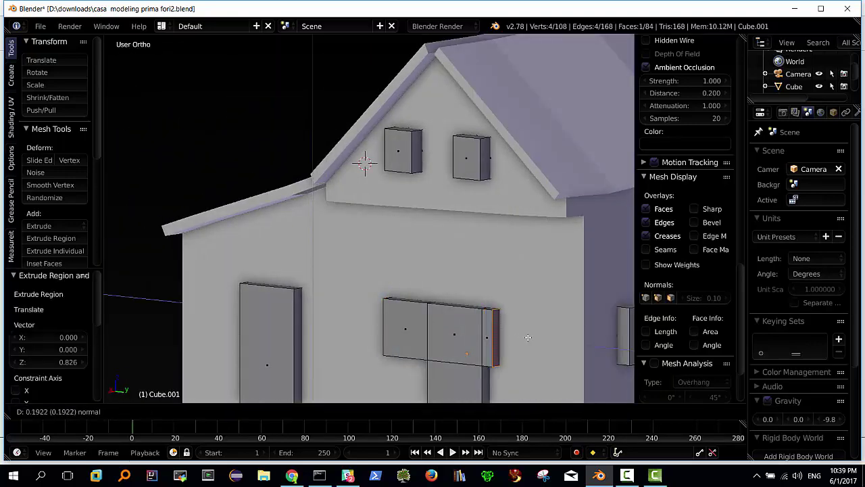
left_click(555, 340)
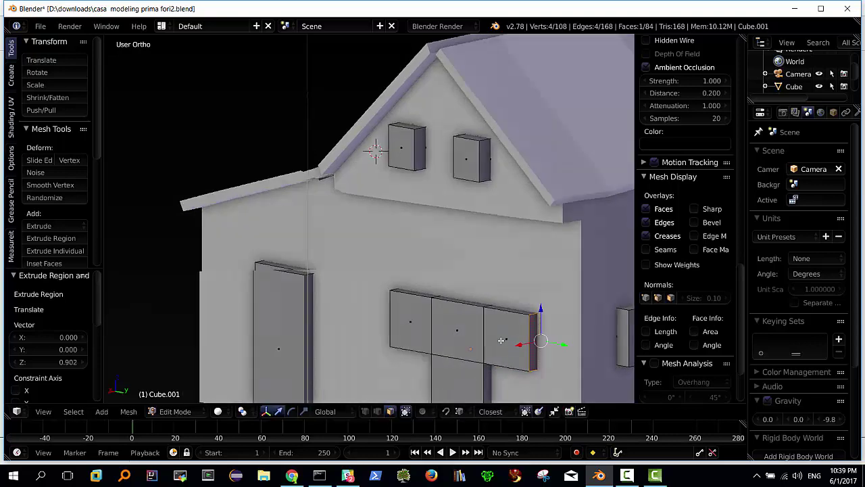
middle_click_drag(510, 330, 500, 361)
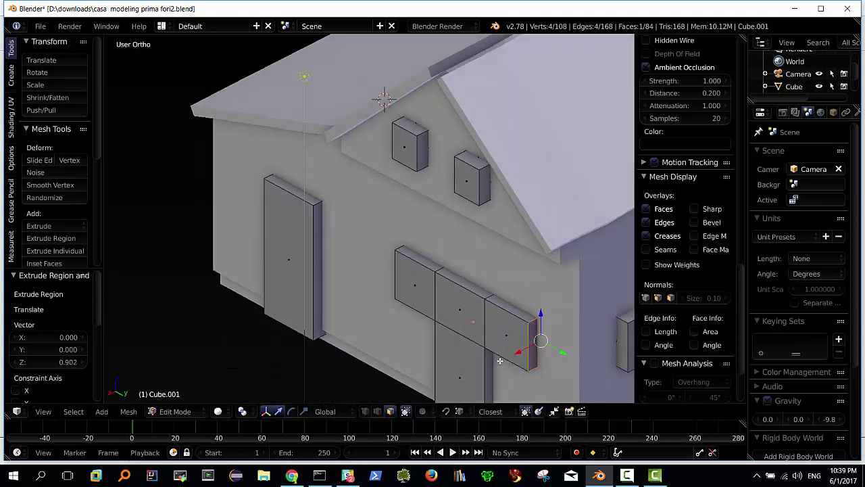
right_click(508, 307)
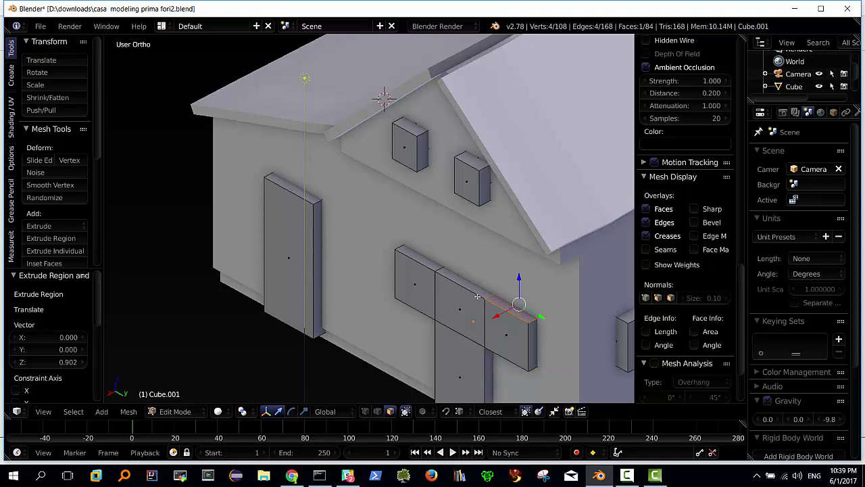
Select all the wide block's top faces and extrude them upward to make it taller
key("ctrl+shift+alt+f")
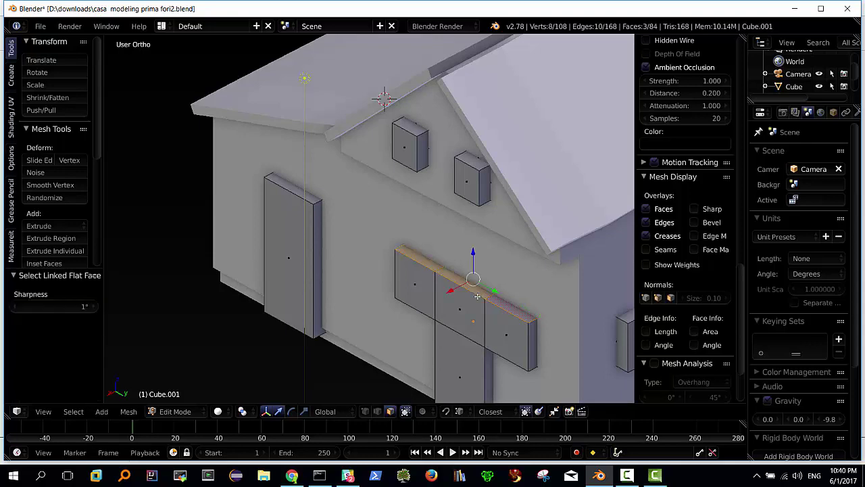
key("e")
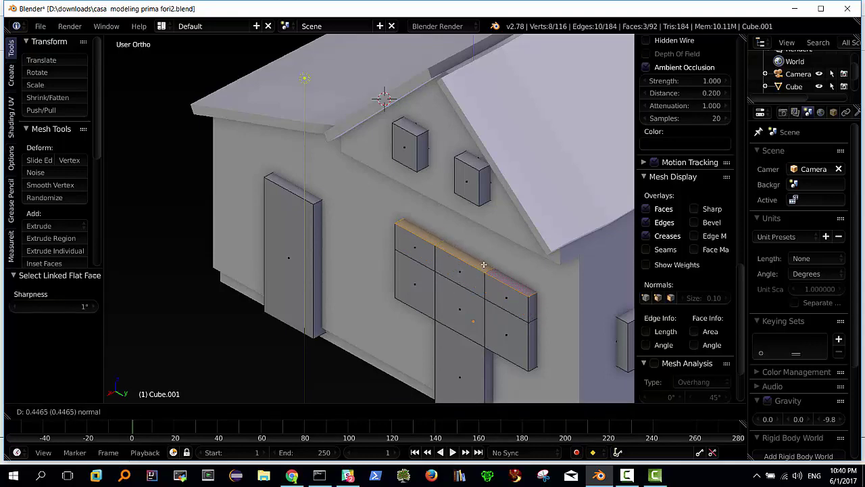
left_click(486, 249)
mouse_move(466, 299)
middle_mouse_down()
mouse_move(508, 261)
mouse_move(493, 257)
middle_mouse_up()
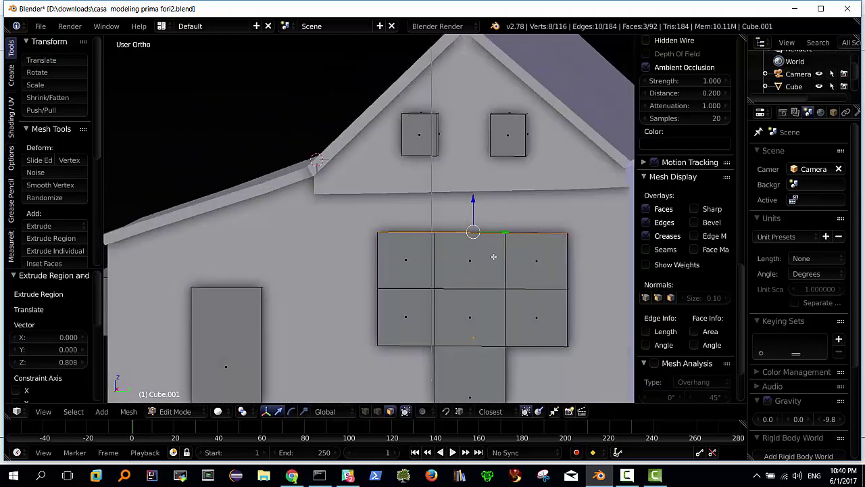
left_click_drag(473, 201, 473, 200)
middle_click_drag(473, 199, 452, 275)
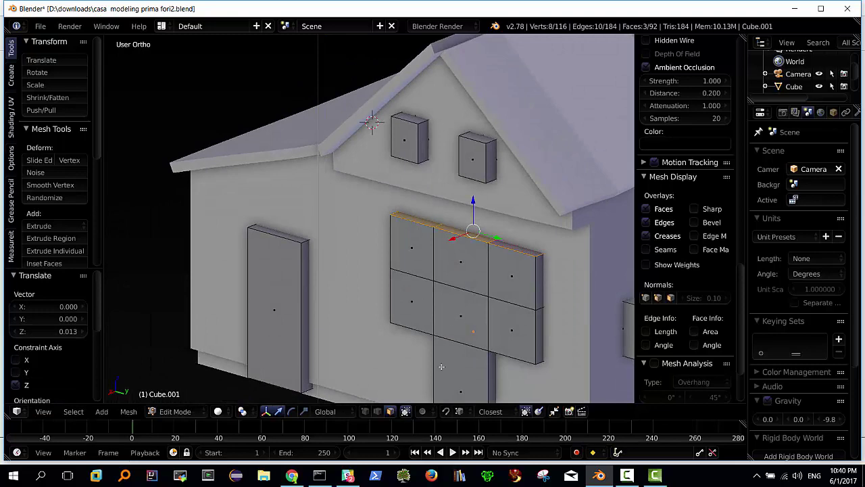
Raise the block's middle horizontal edge loop 0.048 along Z
left_click(377, 411)
key("a")
right_click(468, 289, "alt")
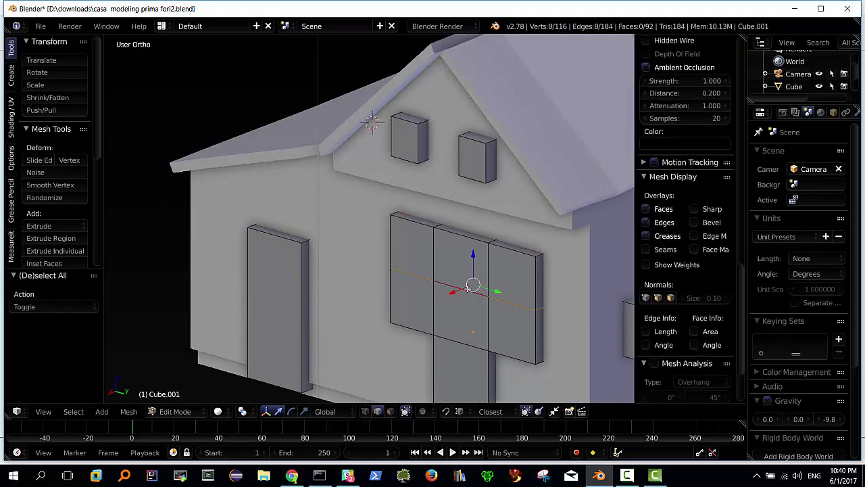
left_click_drag(473, 254, 469, 257)
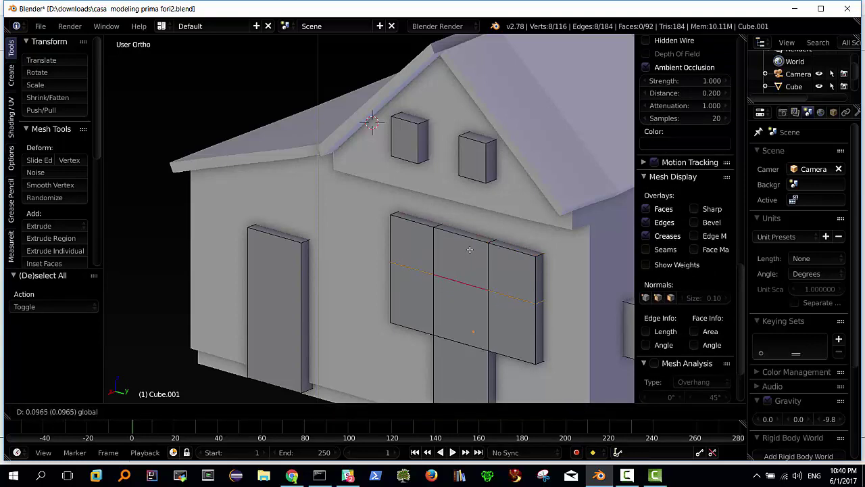
left_click_drag(469, 256, 469, 251)
mouse_move(442, 316)
middle_mouse_down()
mouse_move(472, 302)
mouse_move(442, 284)
mouse_move(432, 290)
mouse_move(454, 284)
mouse_move(399, 239)
middle_mouse_up()
scroll(473, 302, "down", 2)
scroll(448, 288, "up", 1)
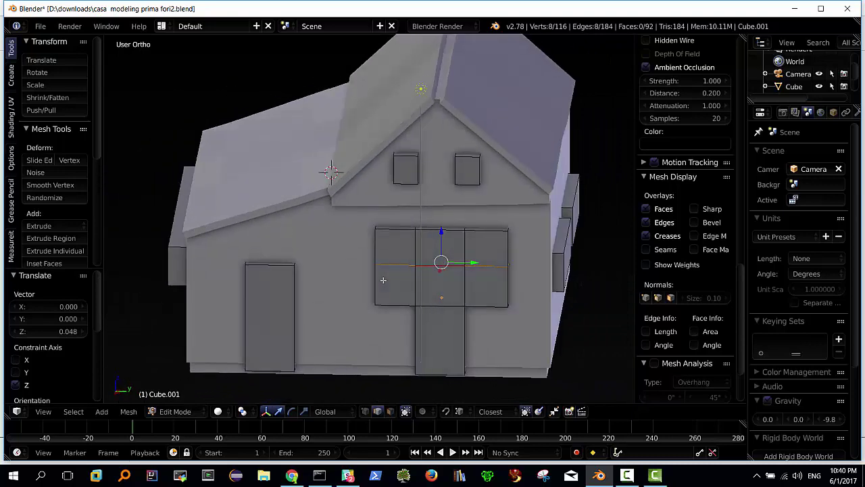
middle_click_drag(465, 176, 498, 180)
mouse_move(551, 178)
middle_mouse_down()
mouse_move(318, 160)
mouse_move(396, 185)
mouse_move(378, 183)
mouse_move(392, 180)
middle_mouse_up()
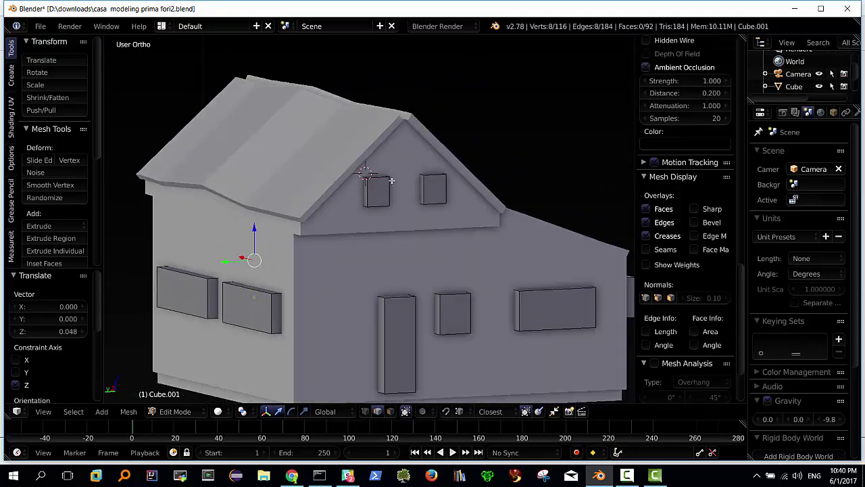
Delete the small window block between the door and the large window
middle_click_drag(425, 328, 385, 319)
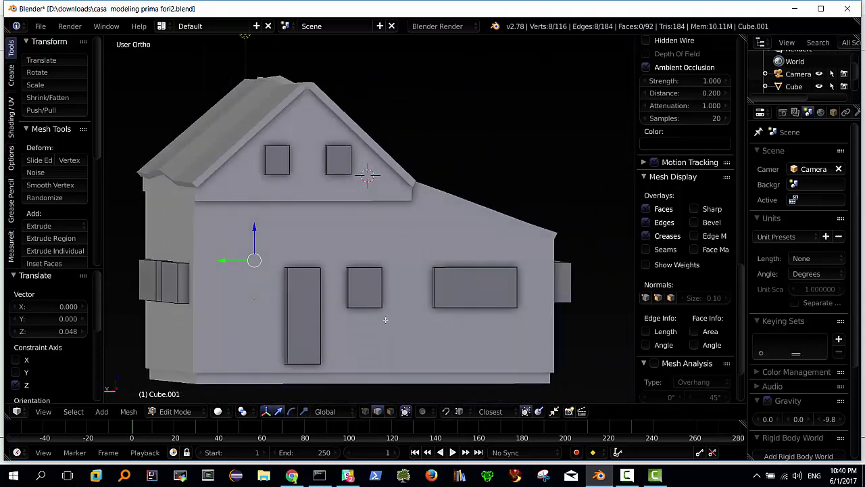
right_click(355, 306)
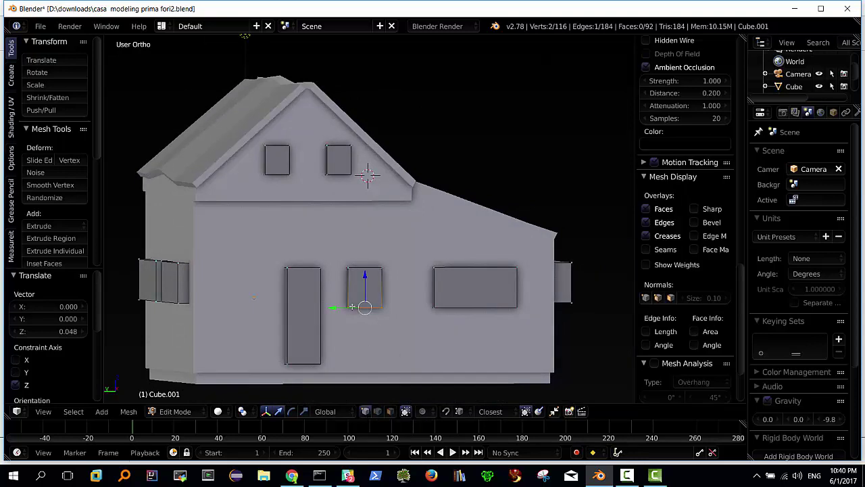
key("l")
scroll(686, 216, "up", 2)
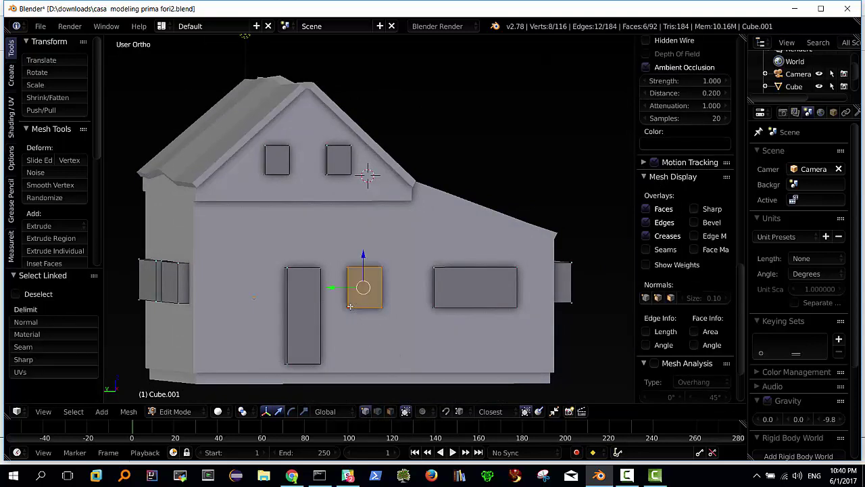
key("x")
left_click(346, 304)
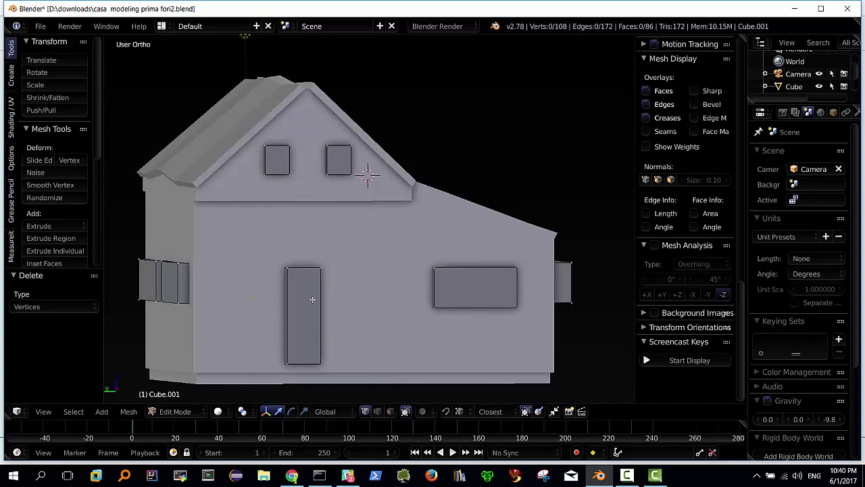
Shift the door block left along Y and push its right side face outward to widen it
left_click(390, 412)
middle_click_drag(296, 296, 306, 309)
right_click(315, 338)
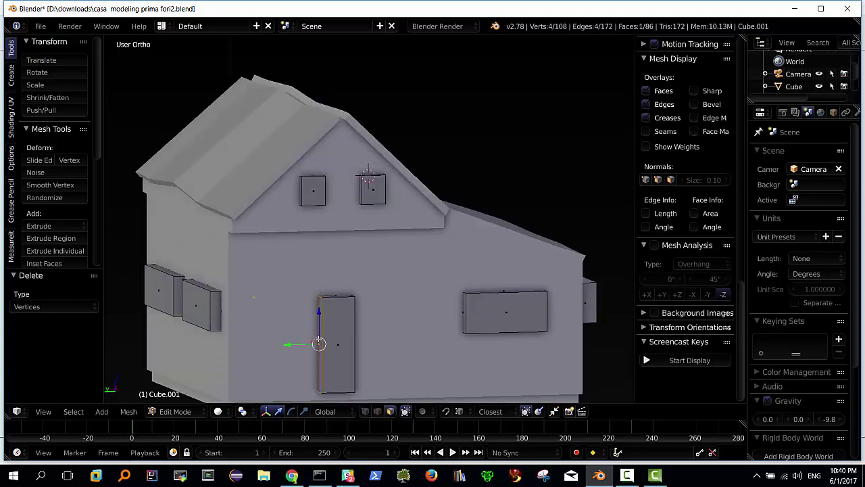
left_click_drag(287, 344, 276, 344)
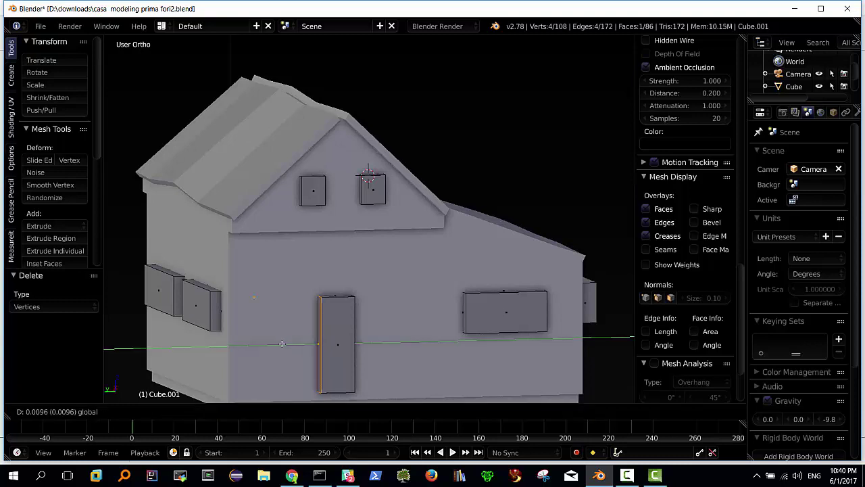
middle_click_drag(276, 343, 337, 343)
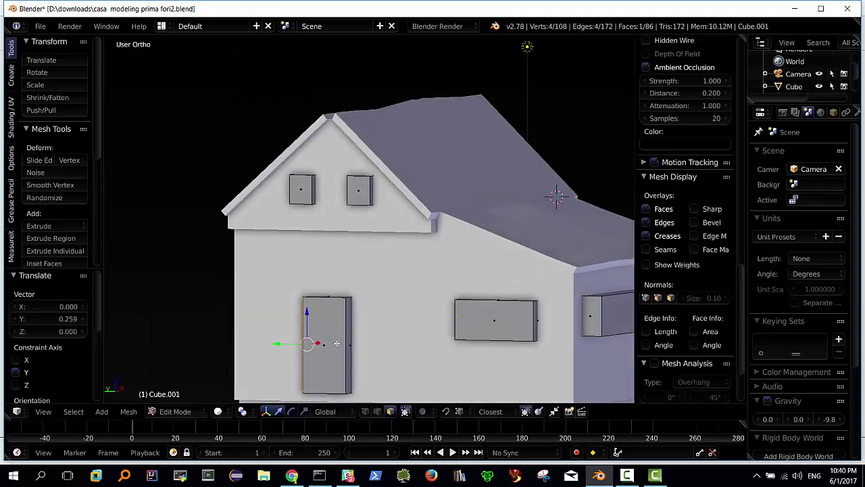
right_click(349, 344)
left_click_drag(360, 344, 368, 342)
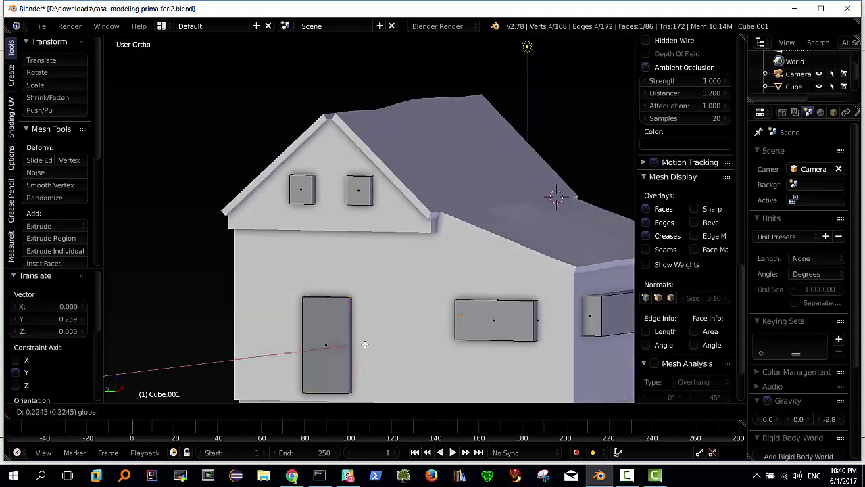
key("ctrl+z")
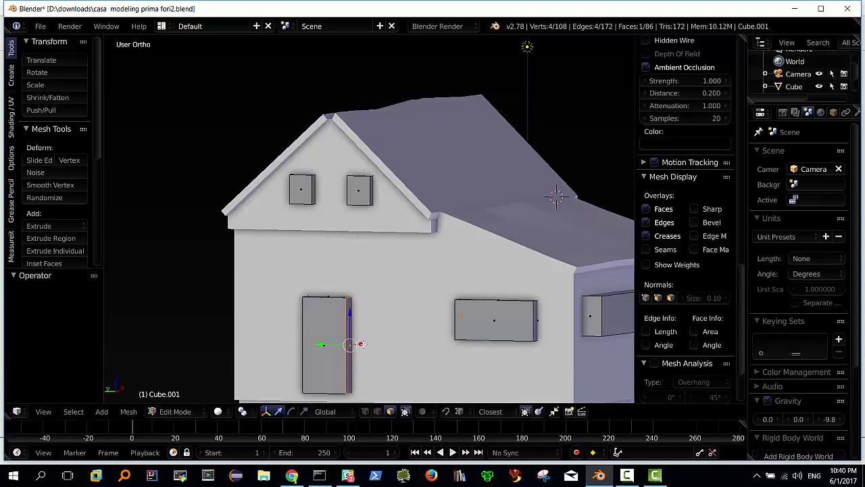
mouse_move(355, 338)
middle_mouse_down()
mouse_move(357, 348)
mouse_move(320, 344)
middle_mouse_up()
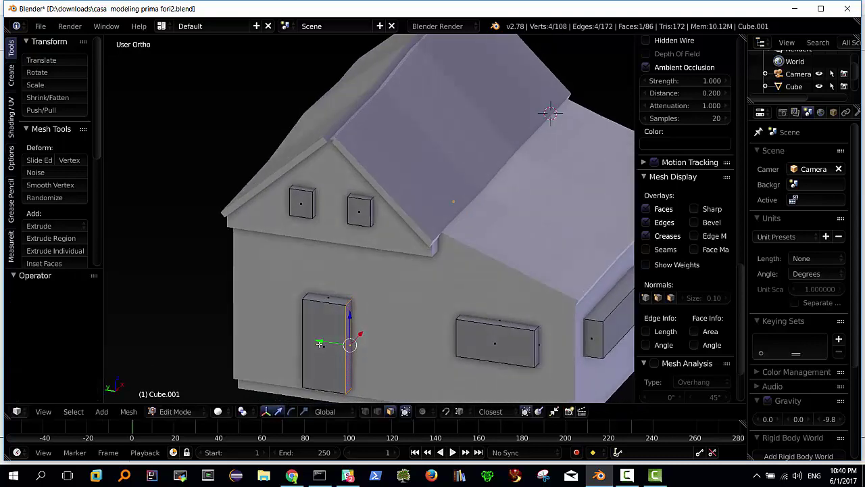
left_click_drag(320, 340, 334, 341)
Add a horizontal loop cut across the door block
key("a")
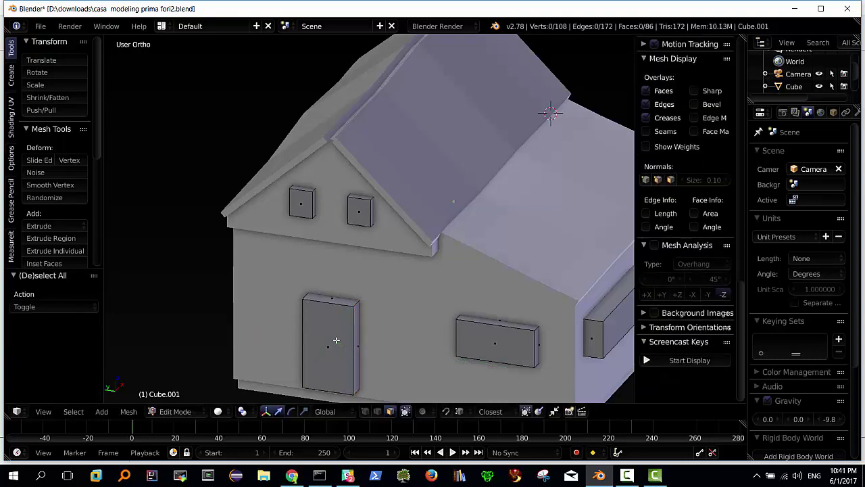
key("ctrl+r")
left_click(342, 338)
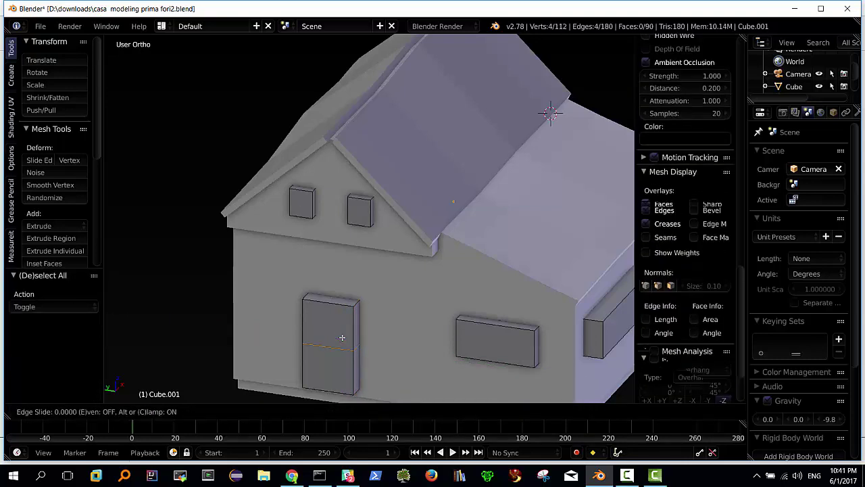
left_click(344, 329)
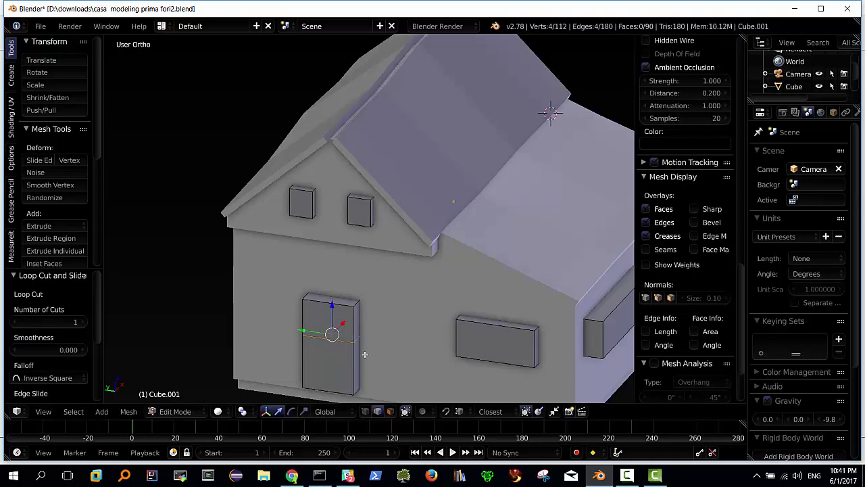
Extrude the door's upper side face 0.906 sideways to form an L-shaped cutter
right_click(355, 327)
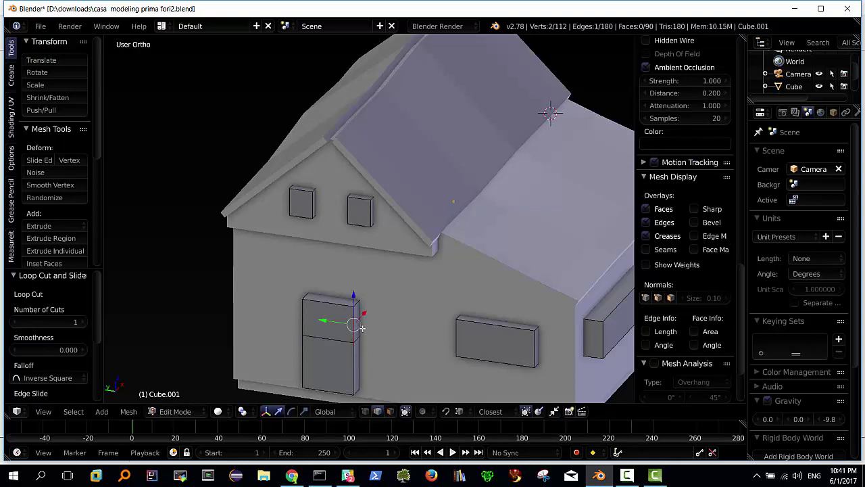
left_click(390, 411)
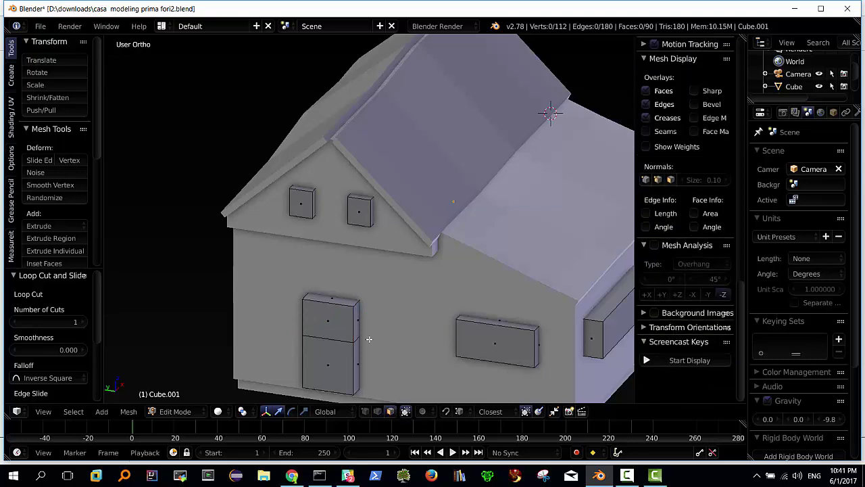
right_click(359, 320)
key("e")
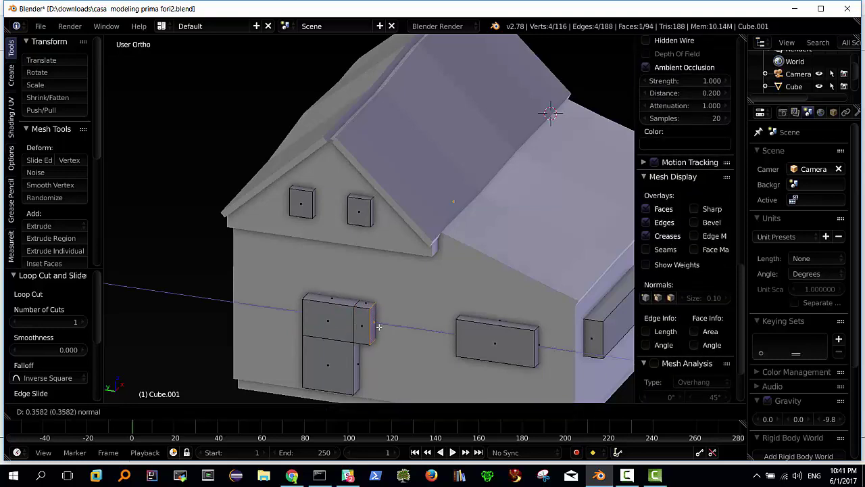
left_click(399, 328)
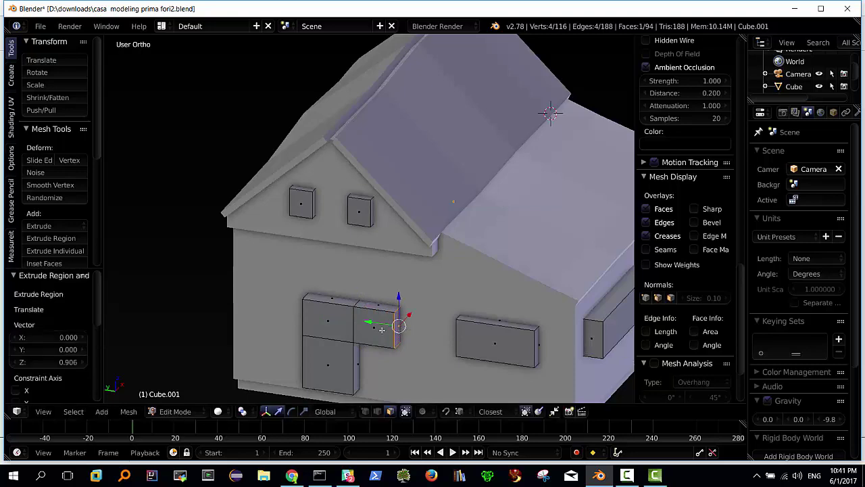
mouse_move(368, 328)
middle_mouse_down()
mouse_move(348, 315)
mouse_move(390, 308)
mouse_move(343, 312)
middle_mouse_up()
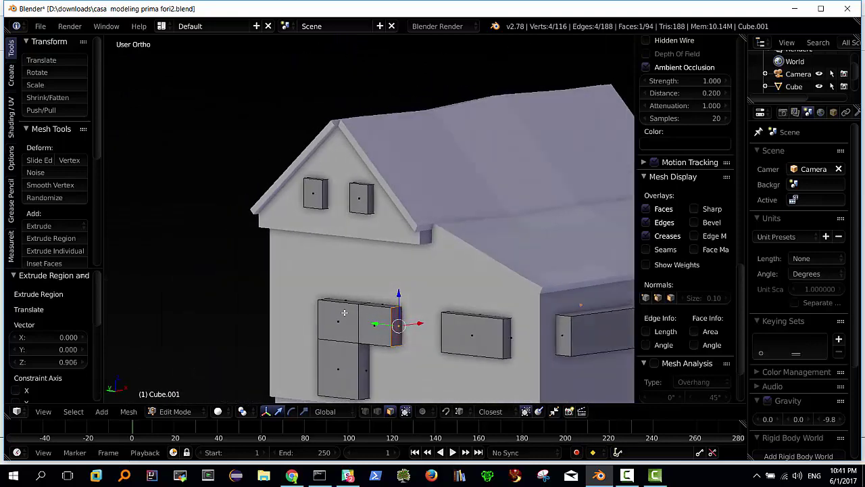
middle_click_drag(477, 279, 497, 253)
middle_click_drag(506, 266, 533, 264)
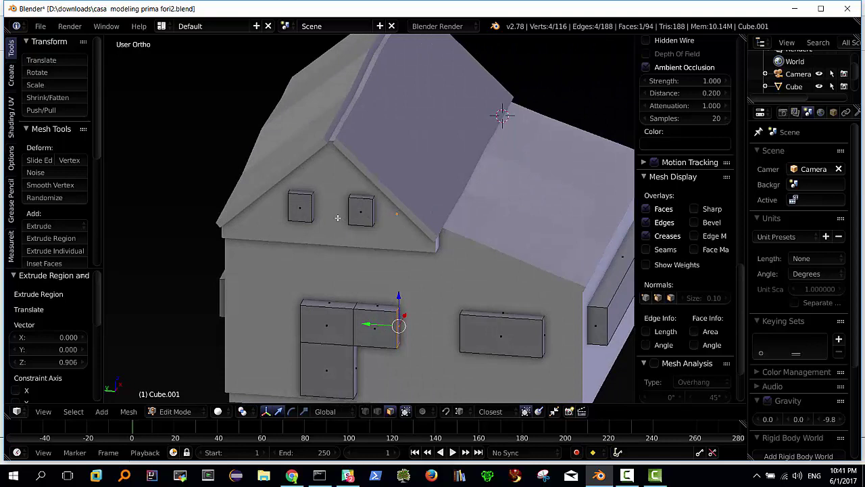
right_click(300, 208)
Duplicate the left gable window block and place the copy -0.65 along Y between the gable windows
key("l")
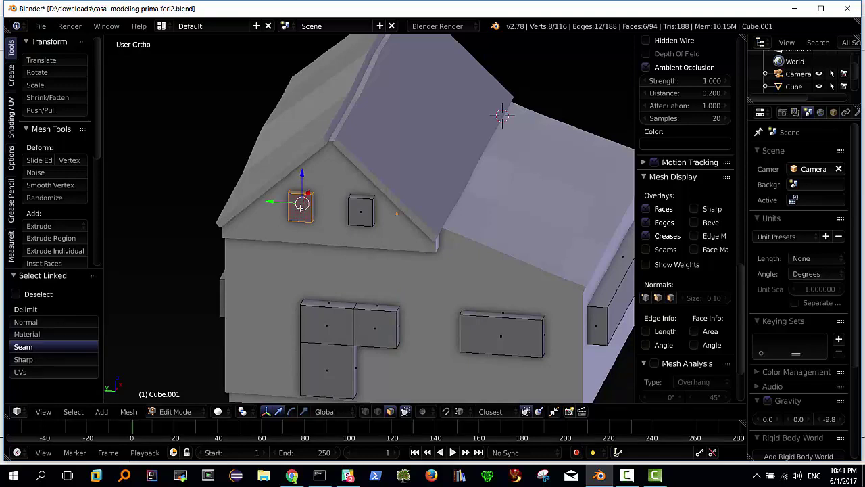
key("shift+d")
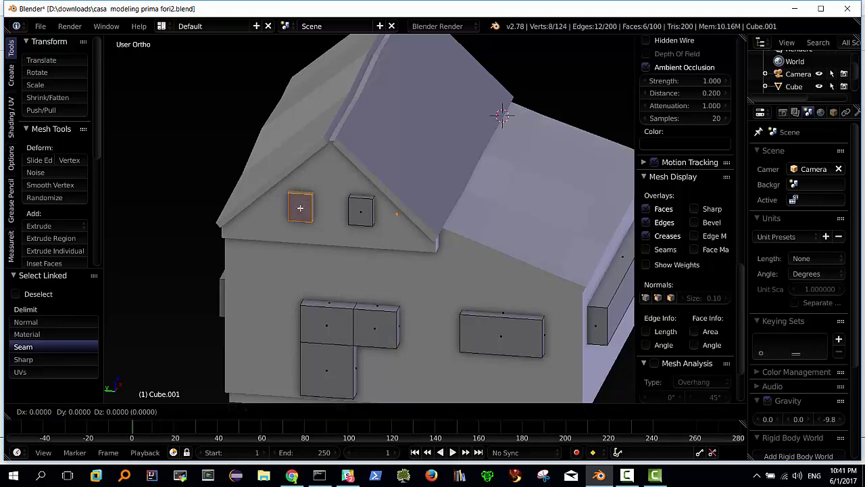
key("y")
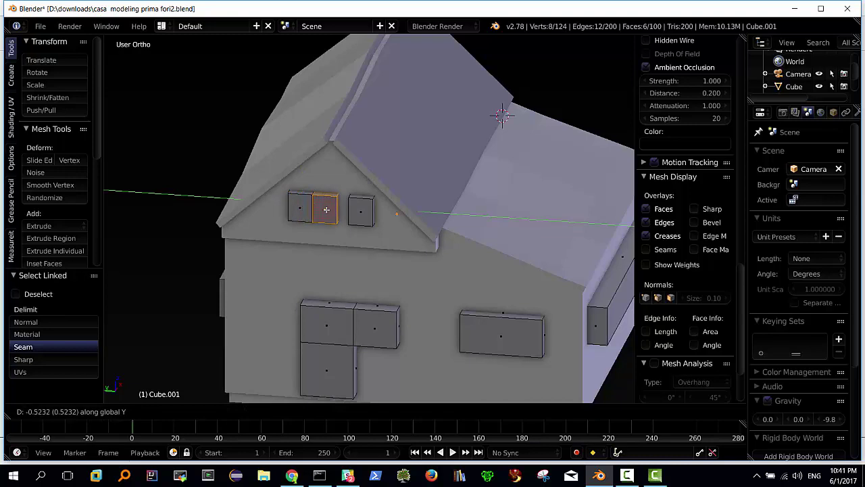
left_click(331, 209)
mouse_move(331, 210)
middle_mouse_down()
mouse_move(376, 185)
mouse_move(356, 195)
middle_mouse_up()
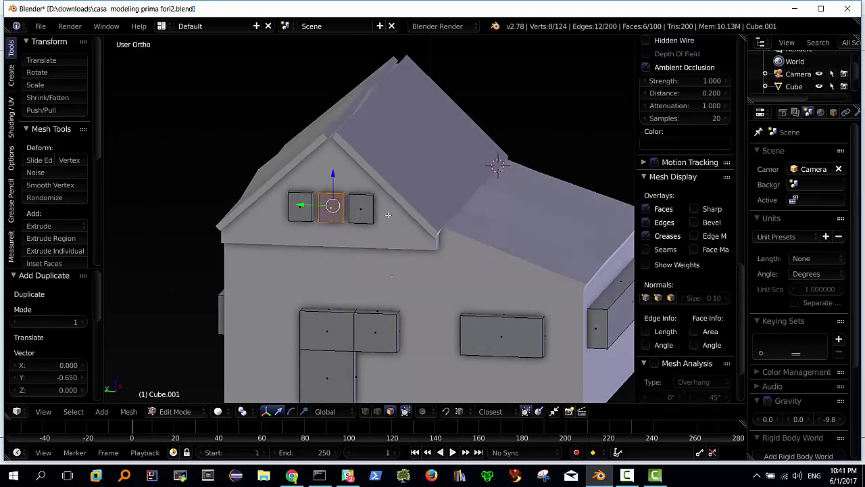
middle_click_drag(388, 215, 420, 216)
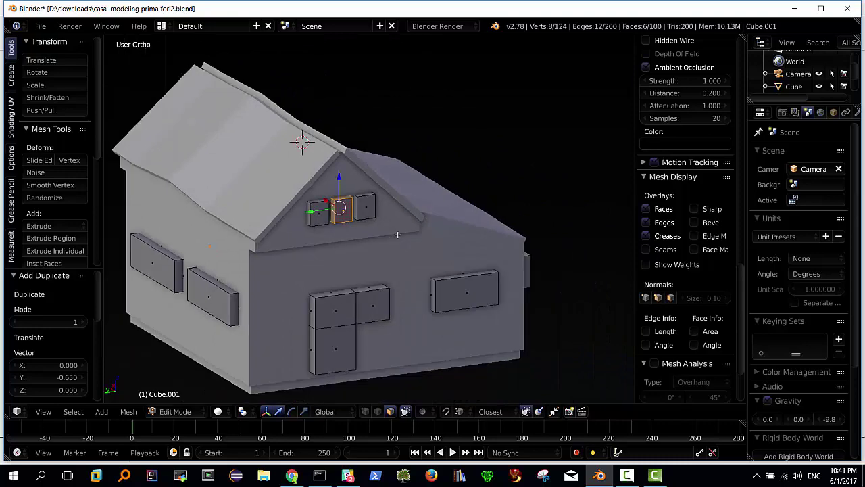
middle_click_drag(339, 273, 312, 274)
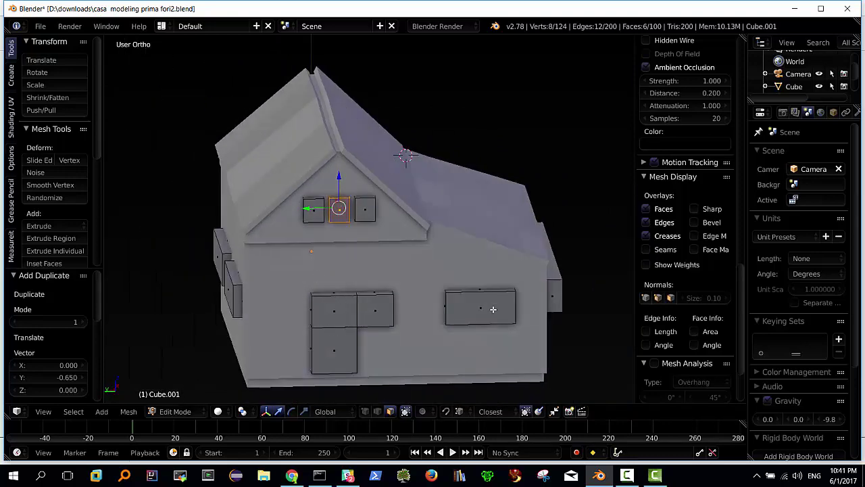
mouse_move(493, 309)
middle_mouse_down()
mouse_move(348, 284)
mouse_move(369, 346)
middle_mouse_up()
scroll(405, 290, "up", 3)
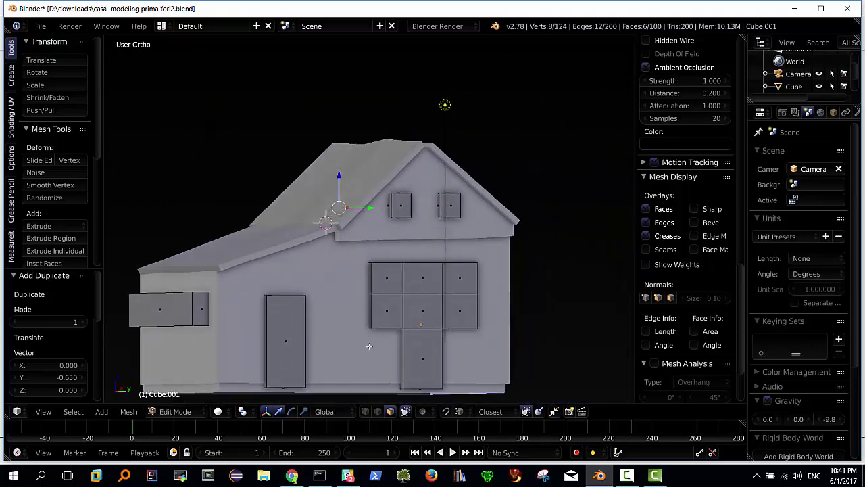
mouse_move(420, 323)
middle_mouse_down()
mouse_move(406, 319)
mouse_move(445, 313)
mouse_move(534, 347)
mouse_move(310, 373)
middle_mouse_up()
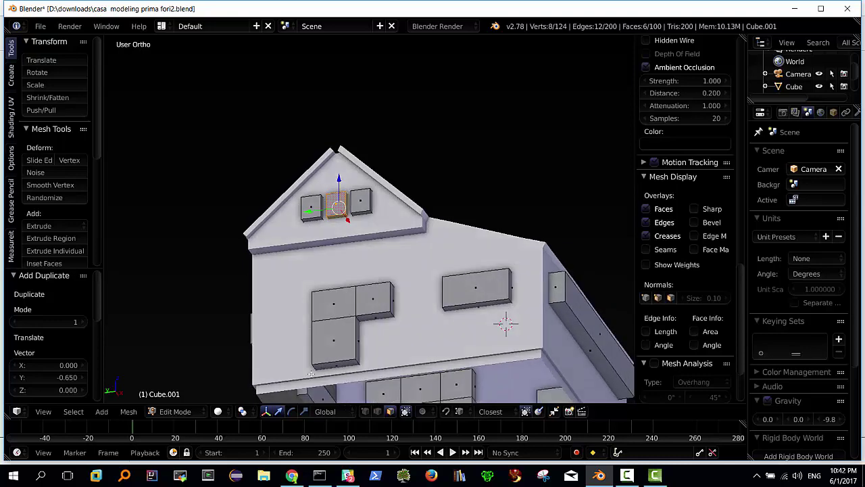
Lower the door cutter block's bottom face by -0.297 along Z
right_click(334, 364)
key("g")
key("z")
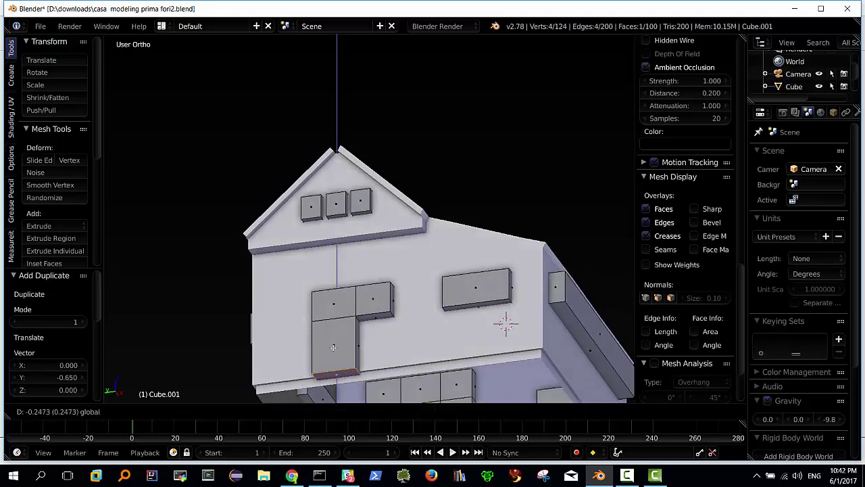
left_click(365, 378)
Orbit and zoom around the house to check the lowered door cutter from the right side
mouse_move(365, 378)
middle_mouse_down()
mouse_move(382, 356)
mouse_move(413, 351)
middle_mouse_up()
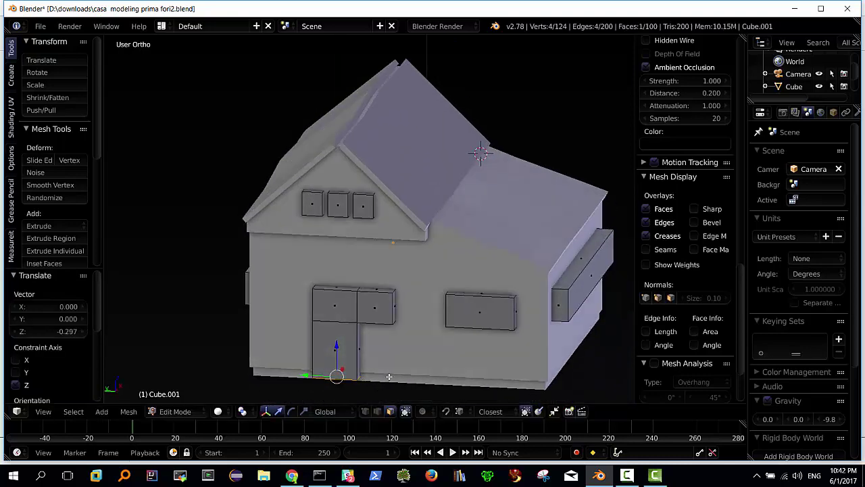
scroll(412, 344, "down", 1)
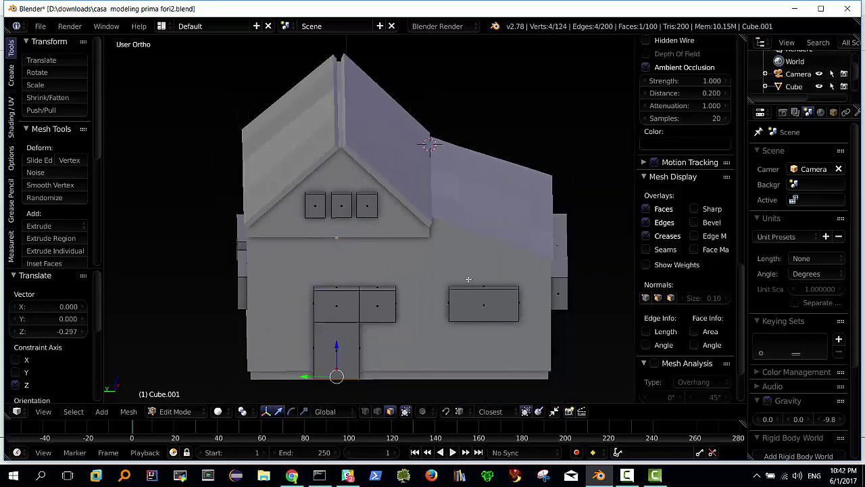
middle_click_drag(469, 279, 336, 365)
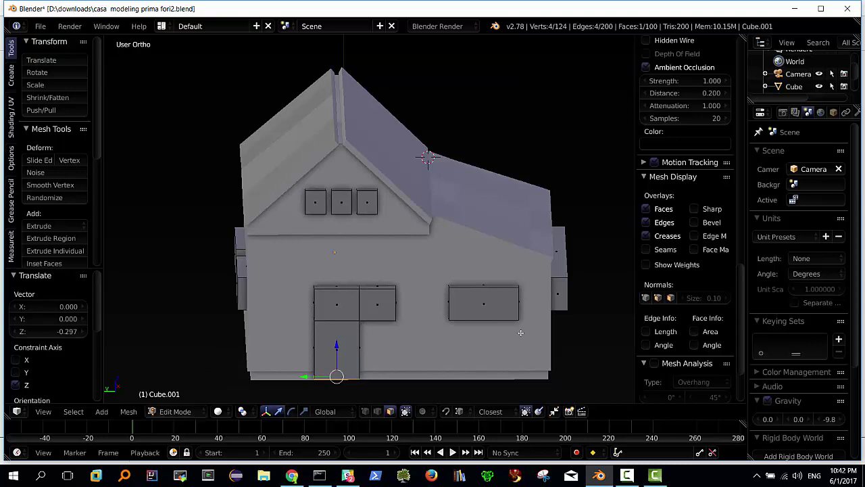
scroll(671, 260, "down", 2)
scroll(671, 260, "down", 1)
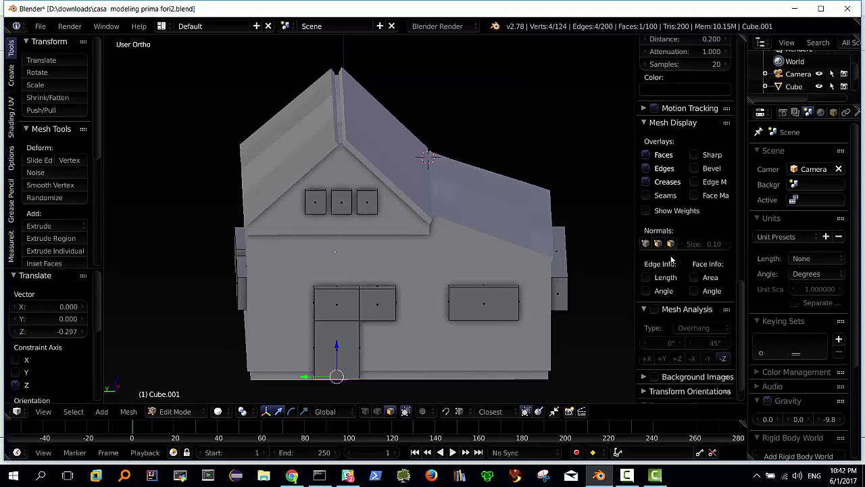
scroll(671, 260, "down", 1)
scroll(669, 260, "down", 1)
scroll(668, 261, "up", 1)
scroll(666, 263, "up", 3)
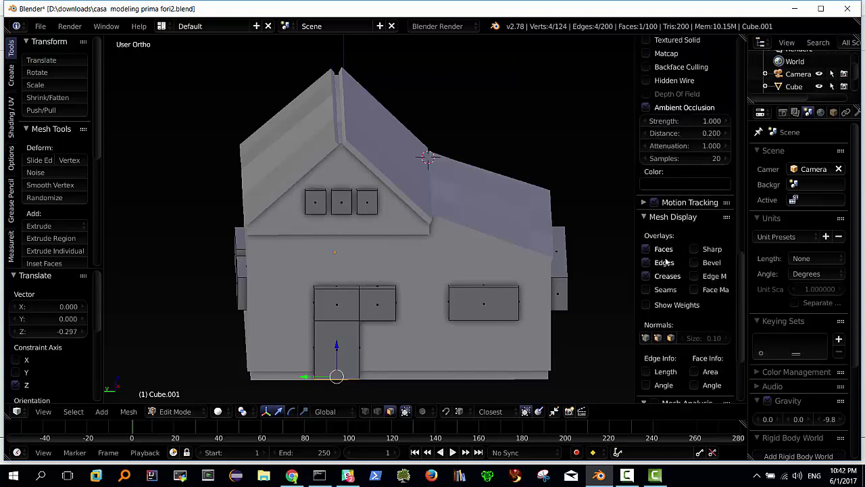
scroll(665, 261, "up", 4)
scroll(665, 259, "up", 5)
scroll(664, 258, "up", 2)
scroll(665, 261, "up", 4)
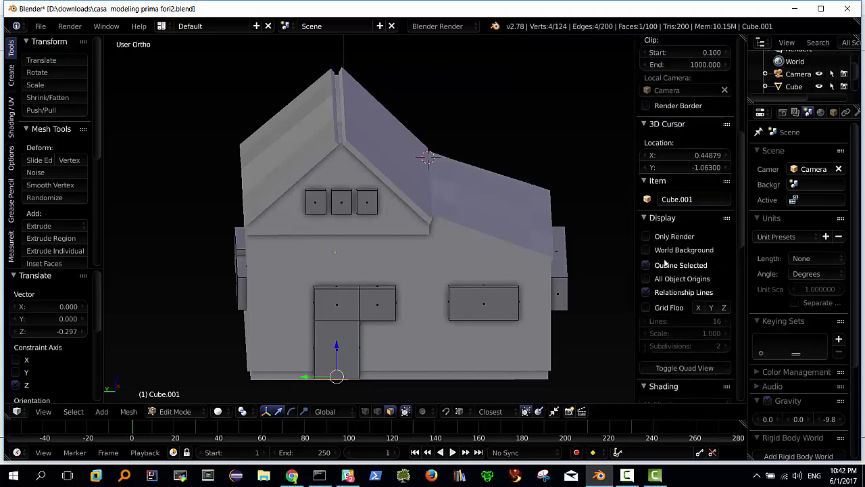
scroll(663, 258, "up", 4)
scroll(664, 259, "up", 2)
scroll(664, 258, "up", 4)
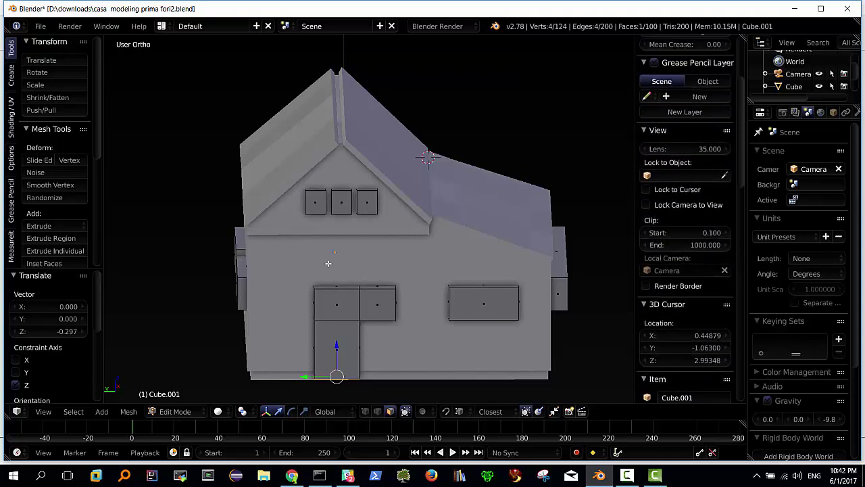
Leave Edit Mode on the cutter object and zoom the view out
key("Tab")
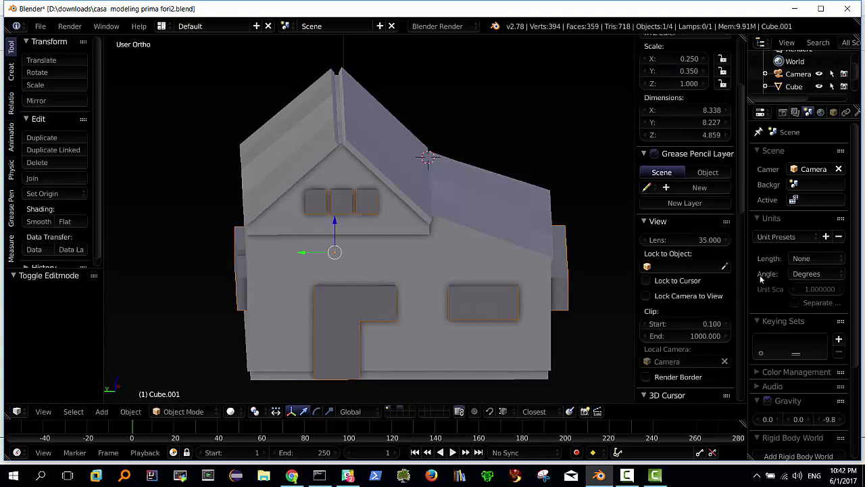
scroll(741, 197, "down", 1)
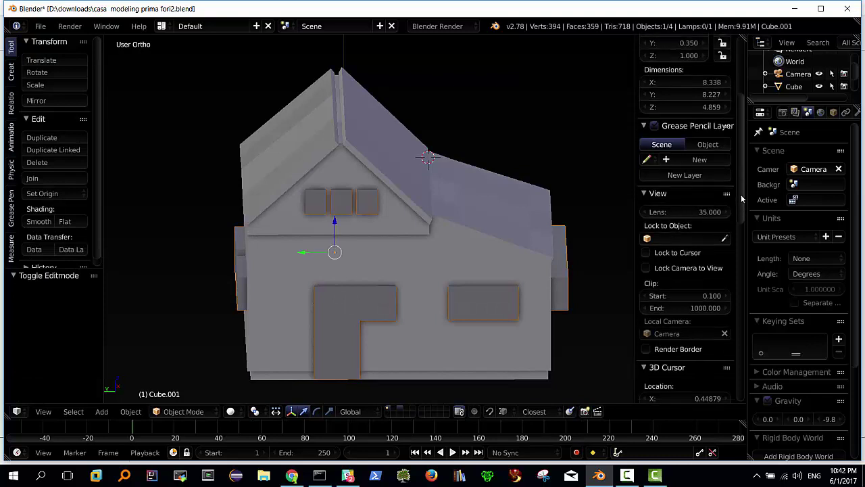
scroll(742, 197, "down", 1)
scroll(736, 216, "down", 1)
scroll(733, 231, "down", 1)
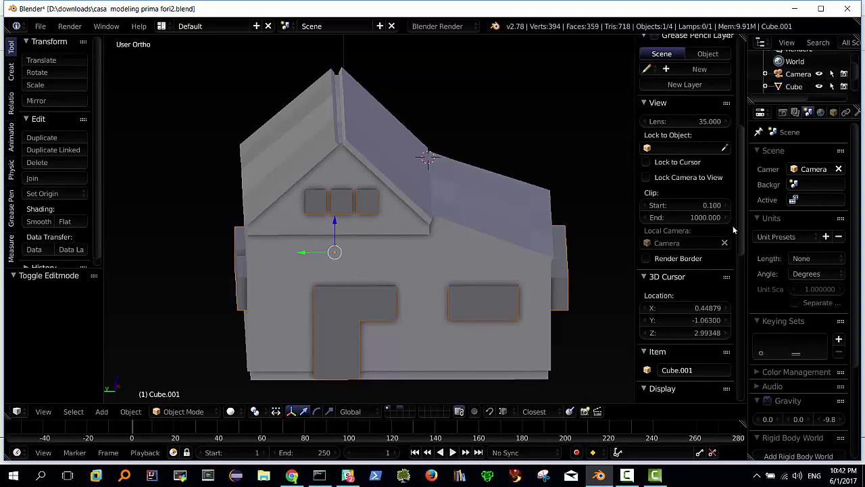
scroll(723, 244, "down", 1)
scroll(703, 263, "down", 1)
scroll(686, 280, "down", 1)
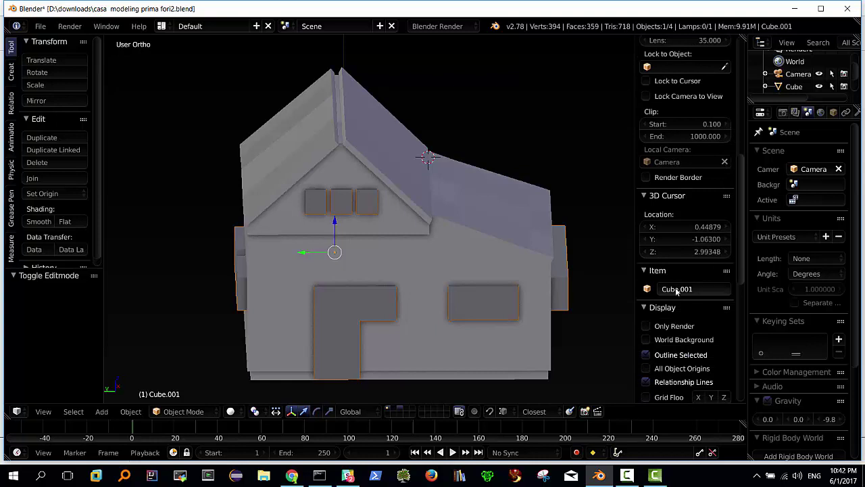
Rename the cutter object Cube.001 to 'taglio' in the Item panel
left_click(683, 288)
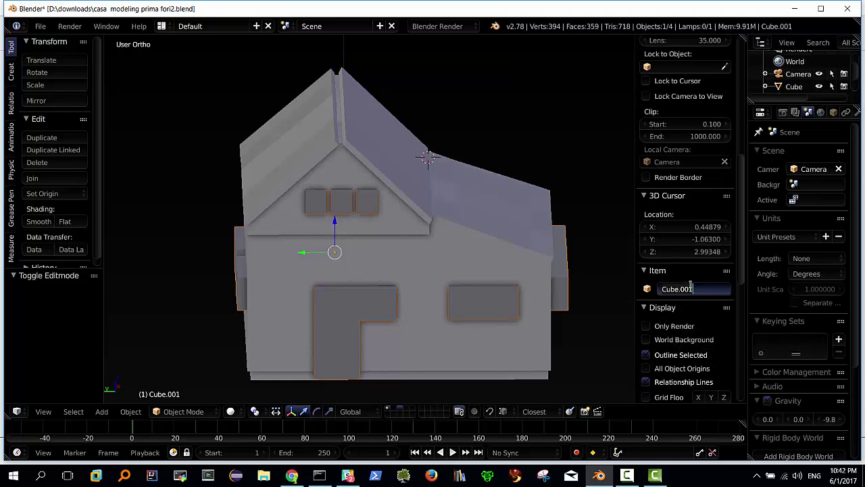
type("t")
type("aglio")
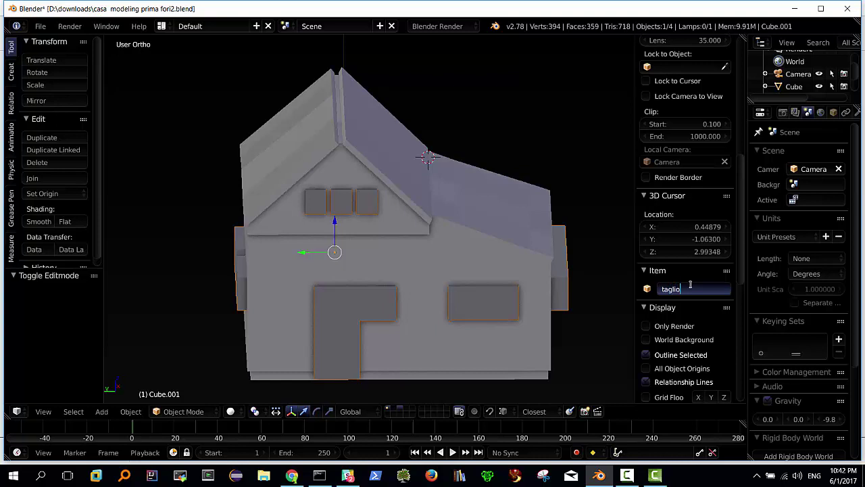
key("Return")
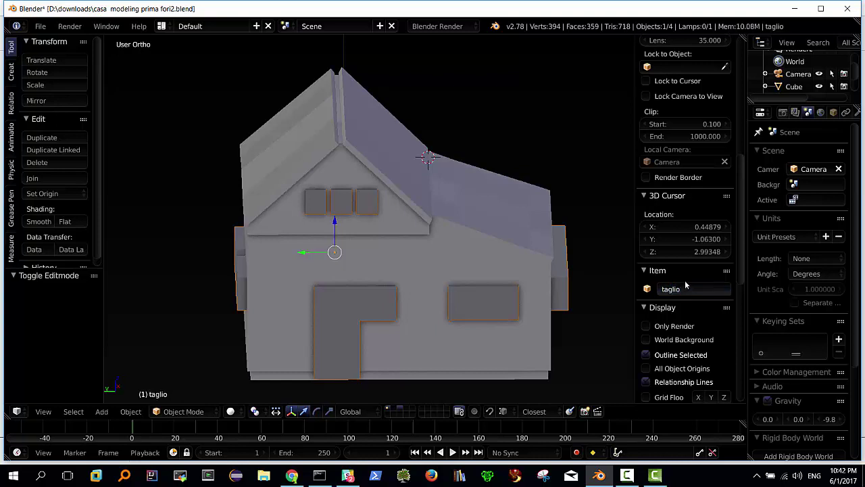
Raise the door cutter's two top edges by 0.256 along Z, then return to Object Mode
middle_click_drag(373, 307, 346, 314)
key("Tab")
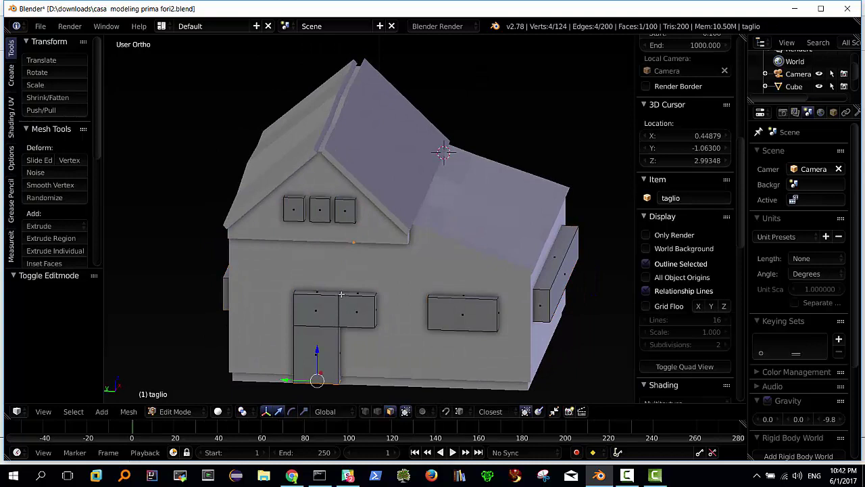
right_click(331, 292)
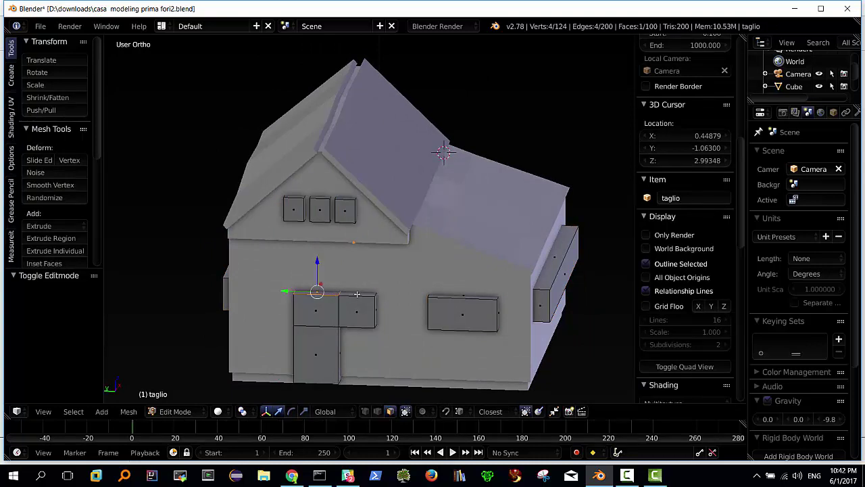
right_click(356, 293, "shift")
left_click_drag(337, 262, 417, 291)
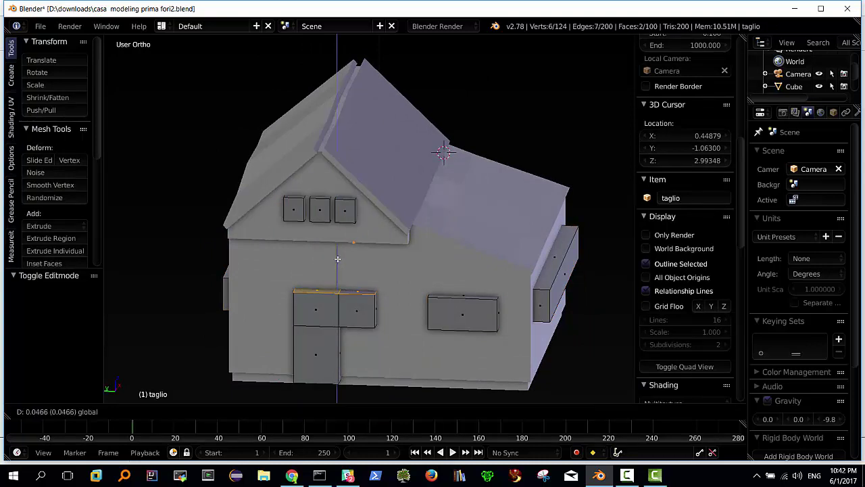
mouse_move(416, 291)
middle_mouse_down()
mouse_move(450, 281)
mouse_move(435, 277)
middle_mouse_up()
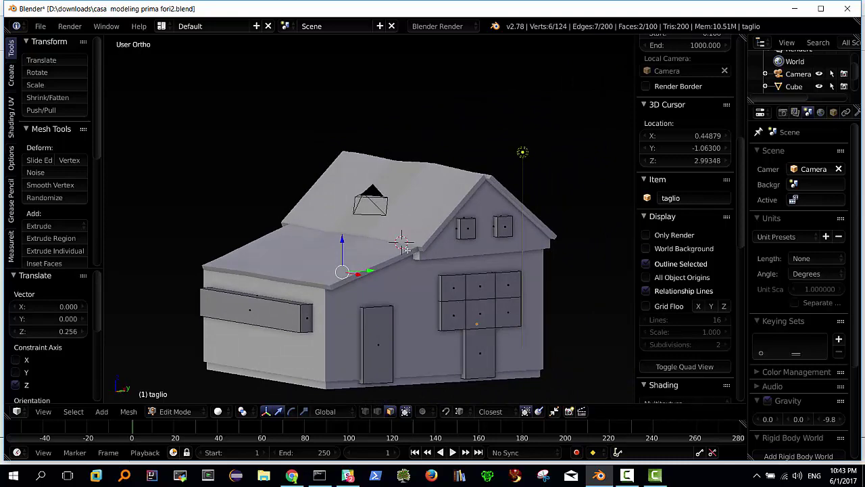
middle_click_drag(406, 248, 441, 268)
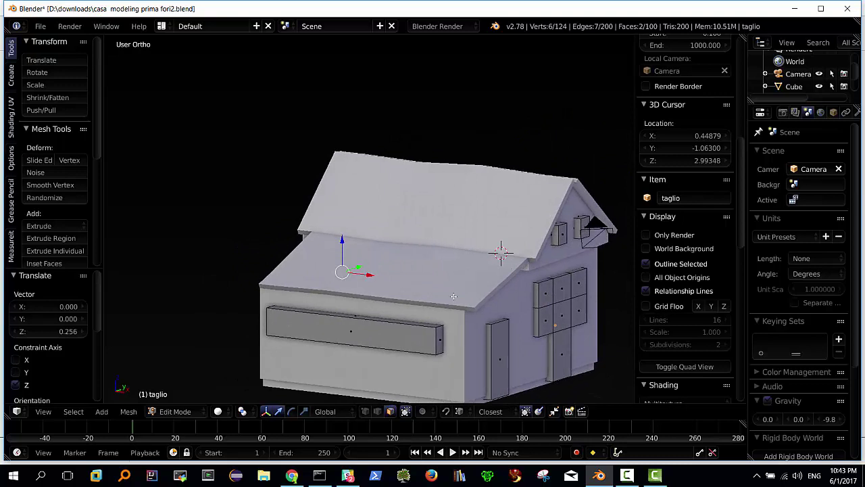
key("Tab")
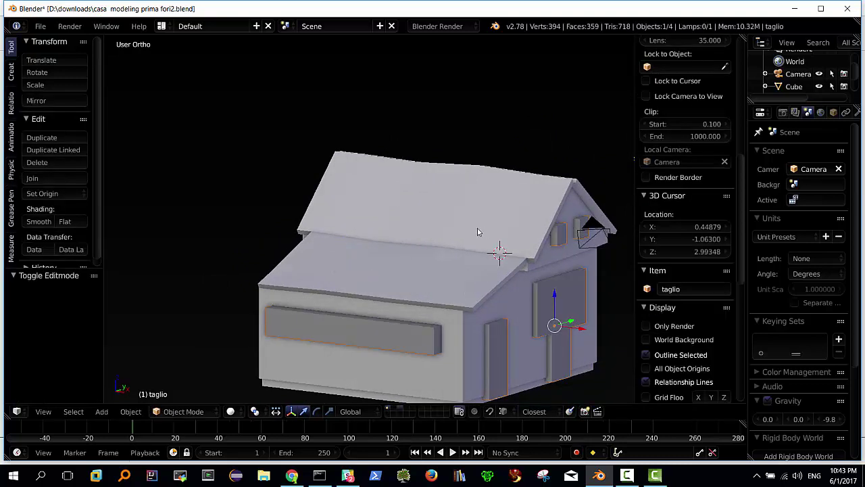
Select the house object and rename it from Cube to 'casa medievale'
right_click(489, 209)
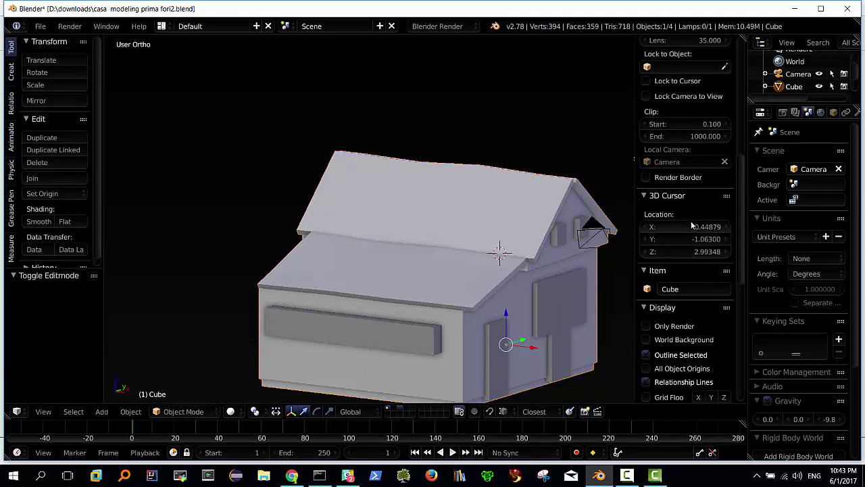
left_click(676, 289)
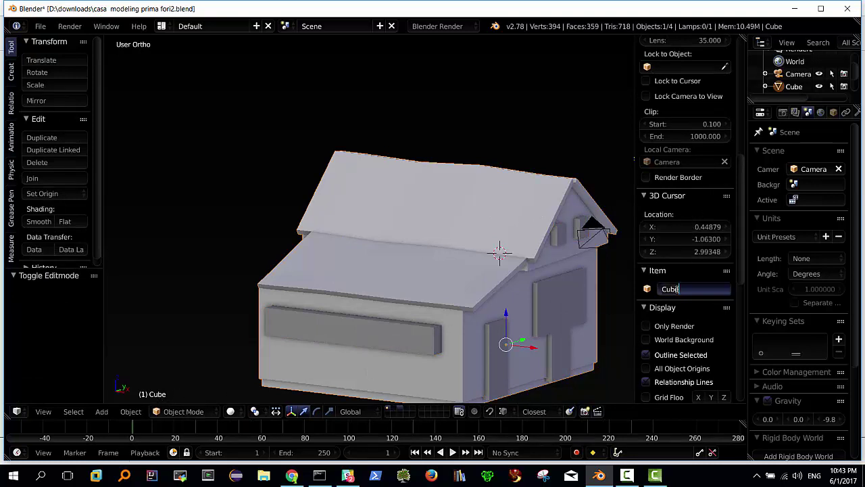
key("BackSpace")
key("BackSpace")
key("BackSpace")
type("casa")
type(" medievale")
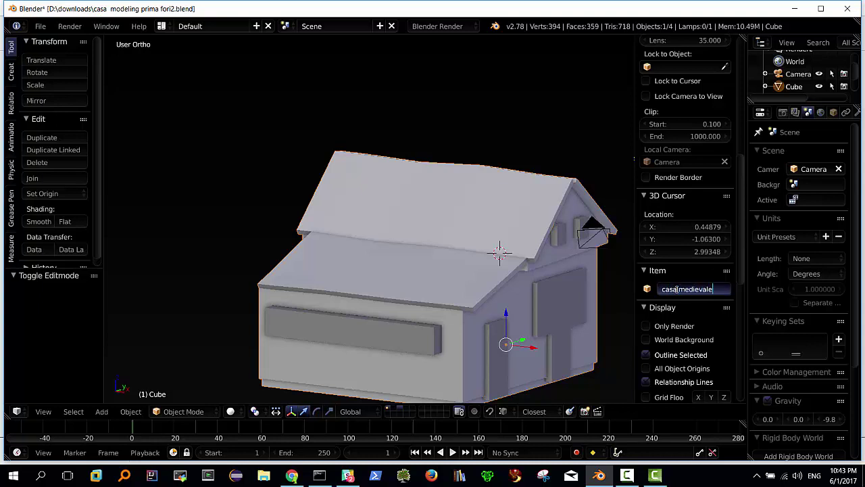
key("Return")
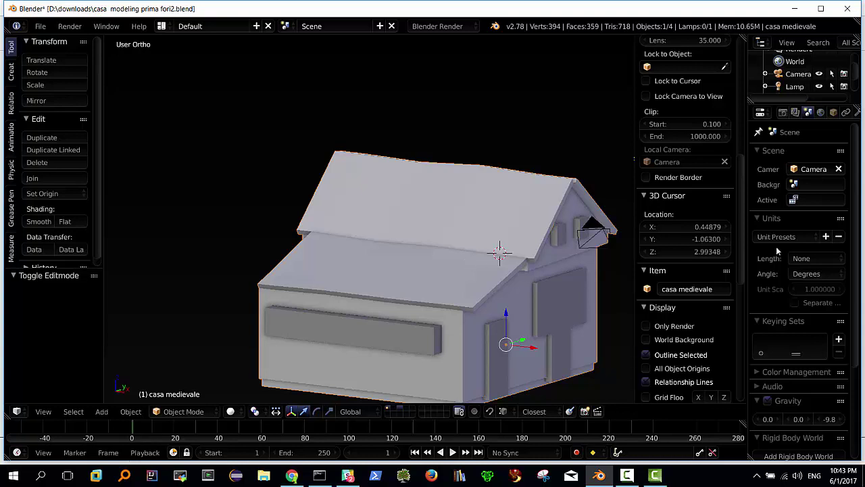
scroll(845, 112, "down", 2)
scroll(844, 113, "down", 3)
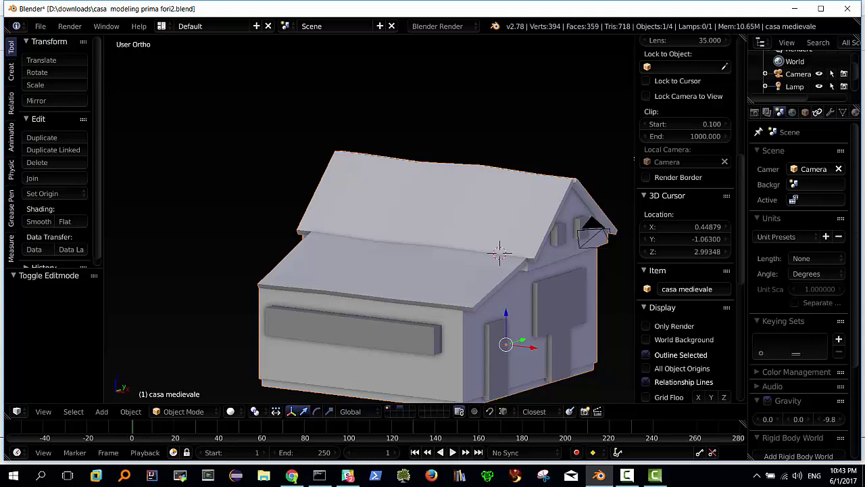
Add a Boolean modifier using taglio with Difference operation to casa medievale and apply it
left_click(829, 112)
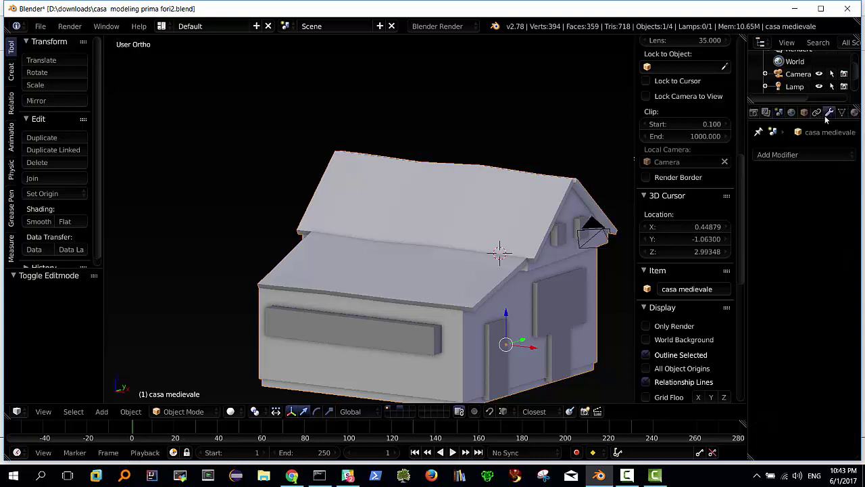
left_click(776, 154)
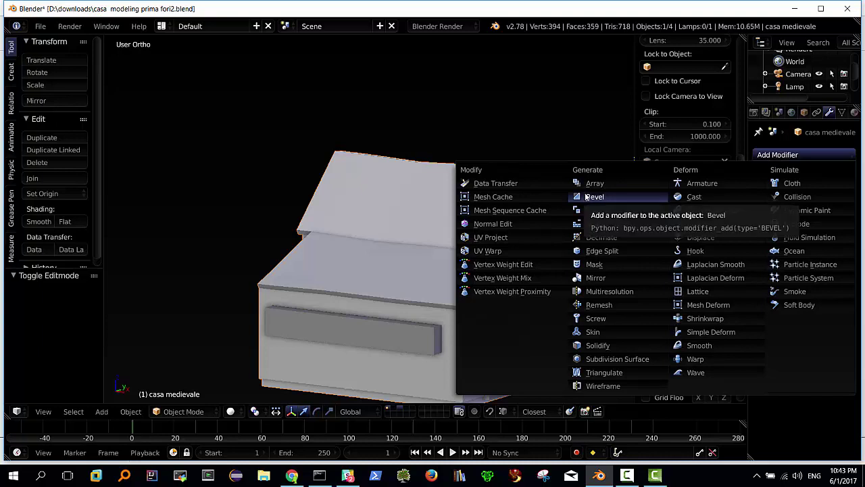
left_click(604, 213)
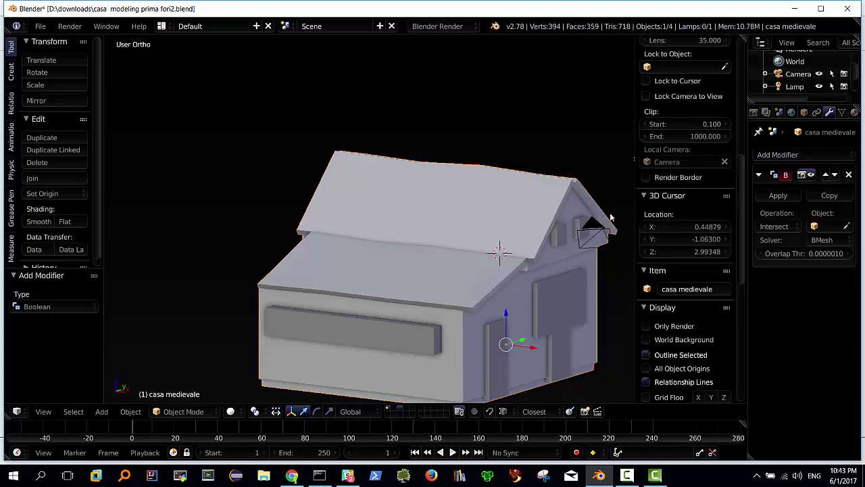
left_click(830, 227)
type("taglio")
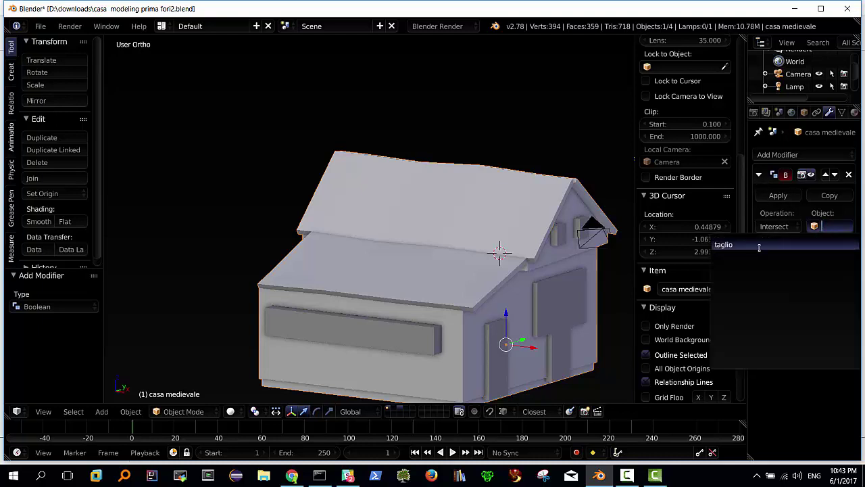
left_click(744, 253)
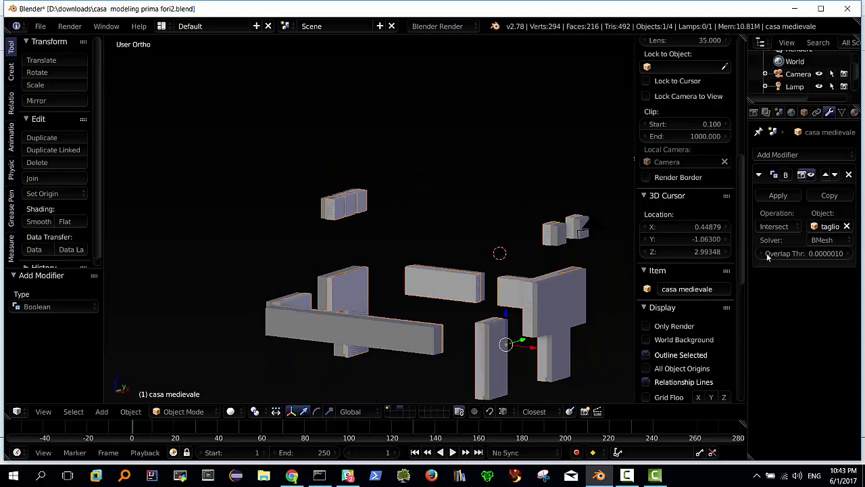
left_click(774, 227)
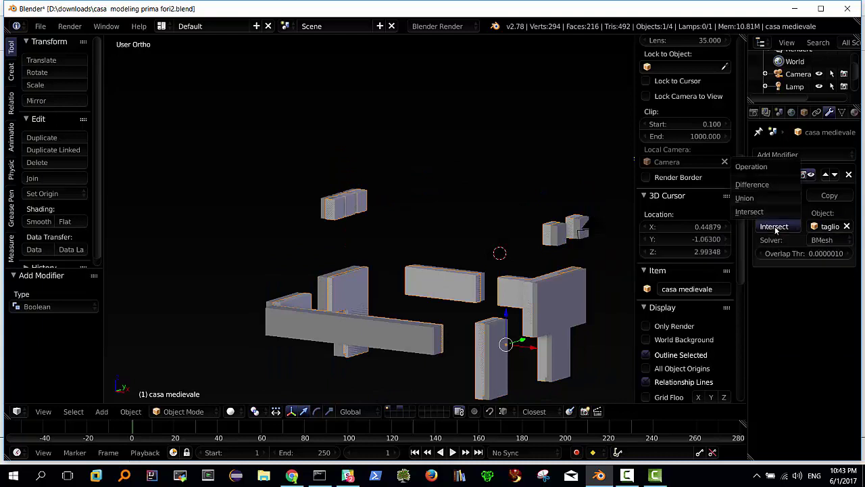
left_click(751, 184)
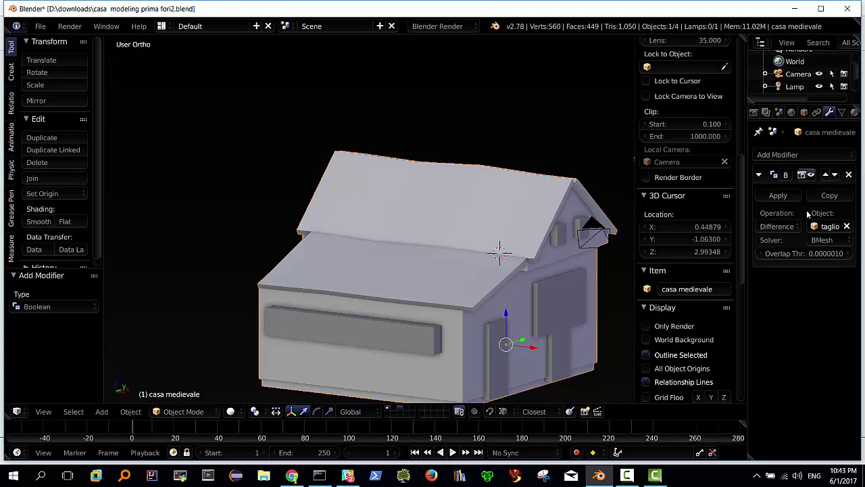
left_click(786, 195)
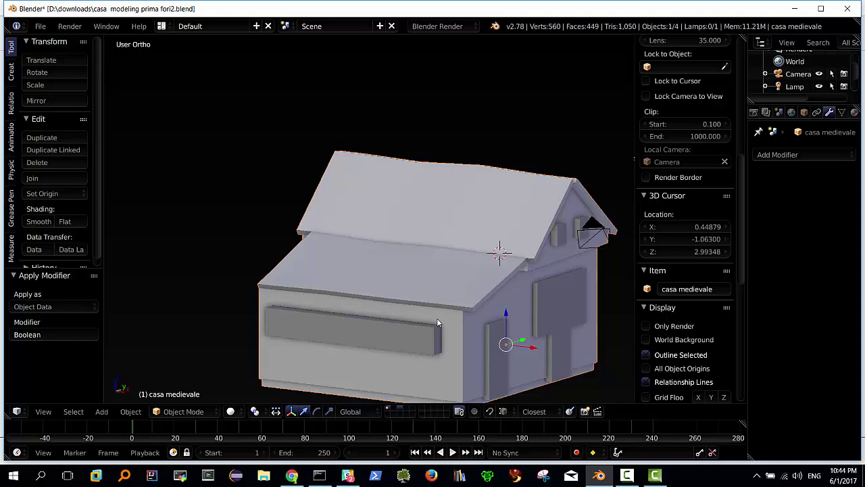
Delete the taglio boolean cutter object and view the house's gabled front
right_click(390, 336)
scroll(827, 82, "down", 1)
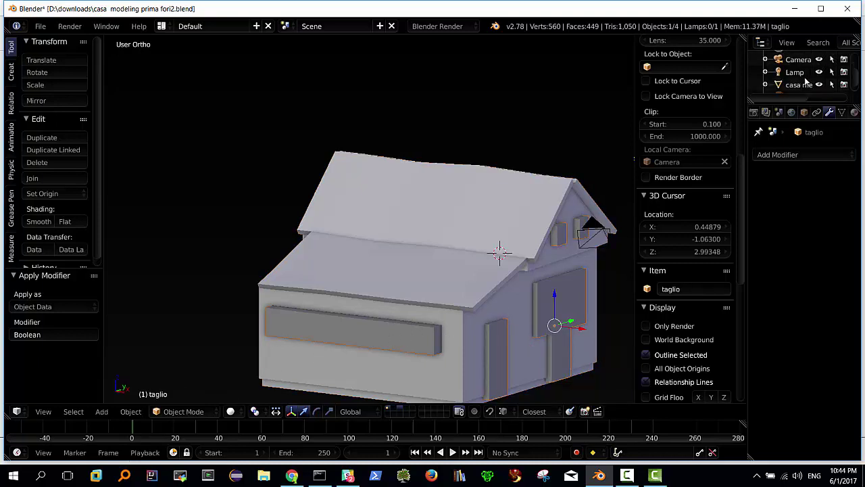
scroll(811, 82, "down", 1)
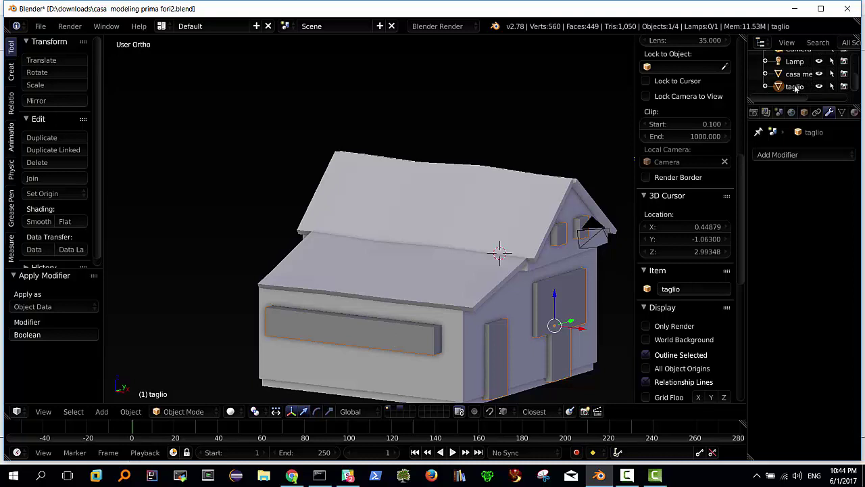
key("x")
left_click(477, 207)
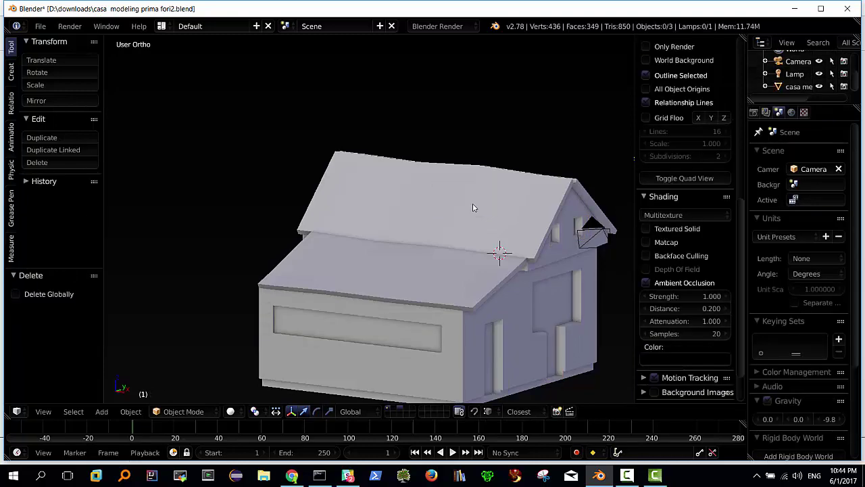
mouse_move(550, 277)
middle_mouse_down()
mouse_move(519, 267)
mouse_move(442, 282)
mouse_move(451, 261)
mouse_move(506, 259)
mouse_move(545, 238)
mouse_move(518, 279)
mouse_move(513, 264)
mouse_move(523, 251)
mouse_move(546, 273)
mouse_move(529, 264)
mouse_move(507, 288)
mouse_move(477, 234)
mouse_move(452, 225)
mouse_move(453, 295)
middle_mouse_up()
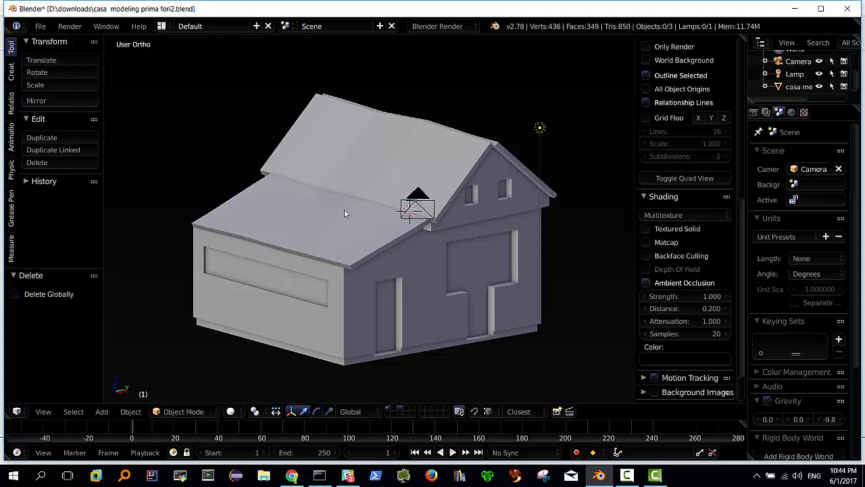
Save the project under the new file name 'casa medievale.blend' in the downloads folder
left_click(41, 26)
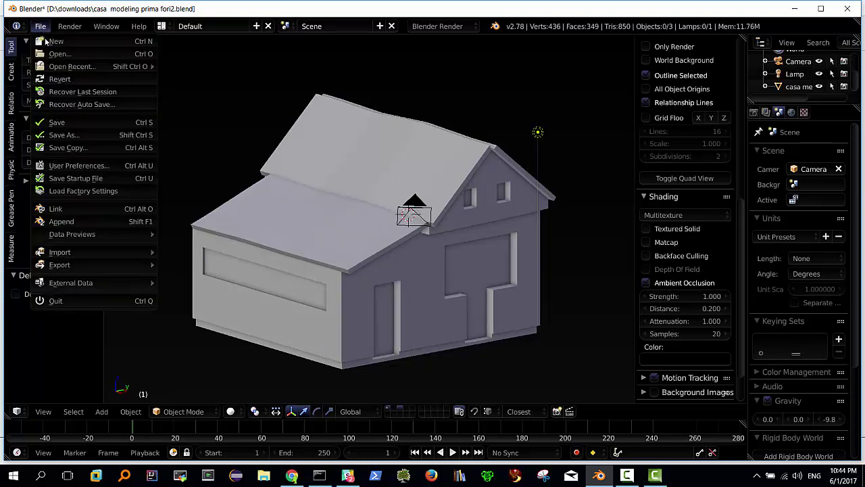
left_click(79, 134)
left_click(226, 75)
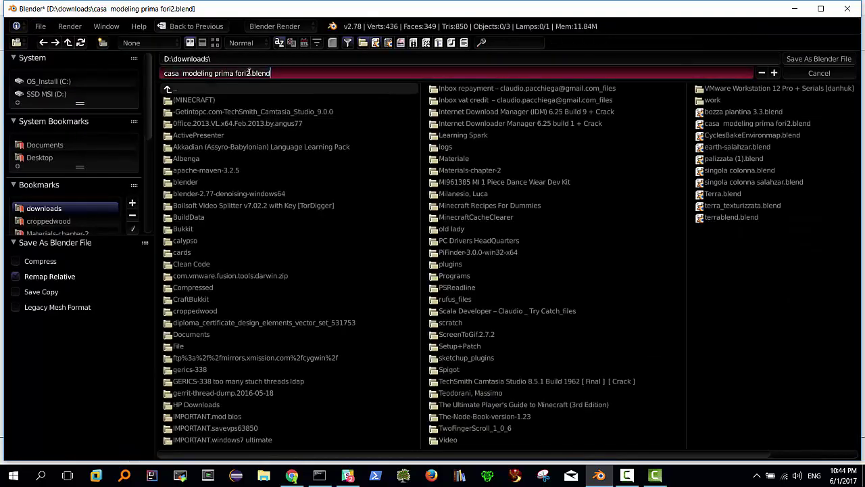
key("Home")
key("ctrl+Delete")
key("ctrl+Delete")
key("ctrl+Delete")
type("casa mediev")
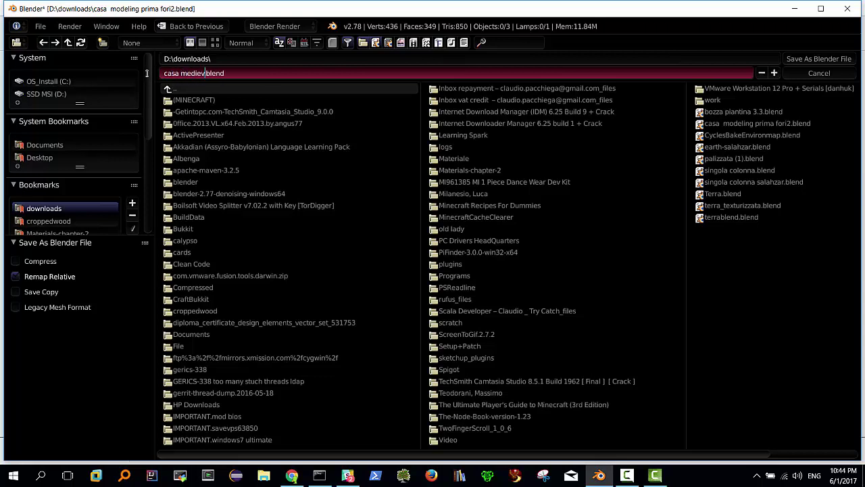
type("ale")
key("Return")
key("Return")
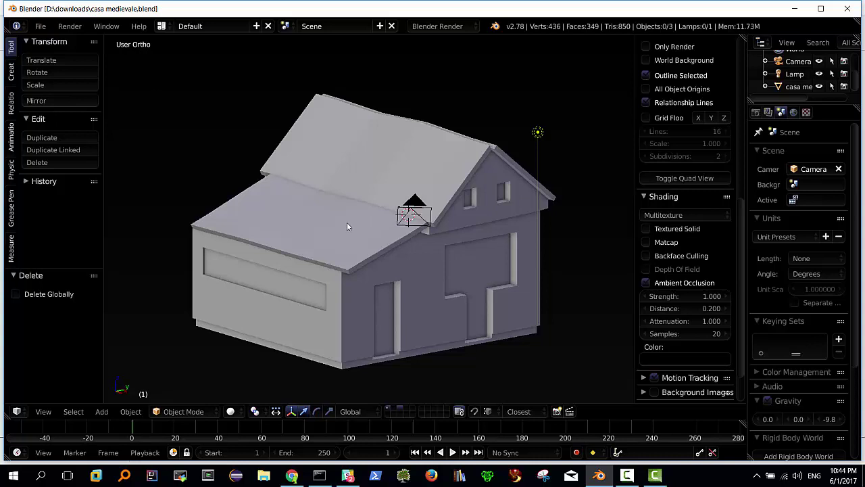
Place the 3D cursor beside the house and add a Suzanne monkey head mesh
mouse_move(347, 226)
middle_mouse_down()
mouse_move(364, 230)
mouse_move(356, 225)
middle_mouse_up()
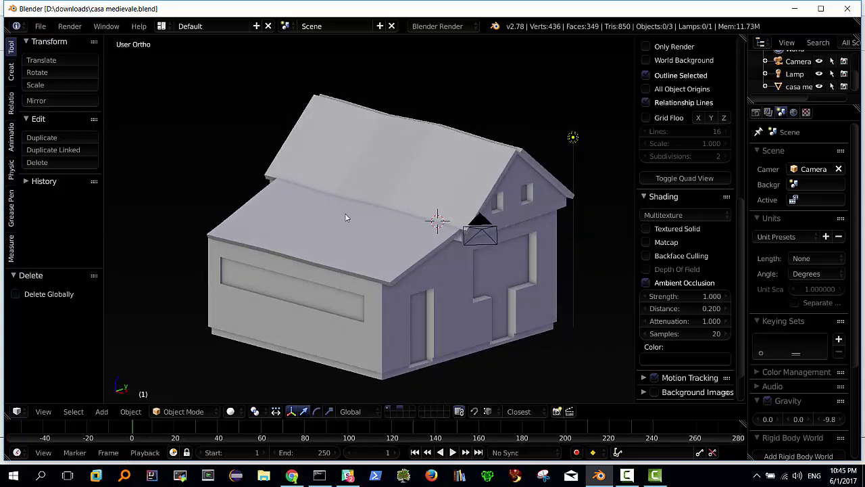
left_click(209, 413)
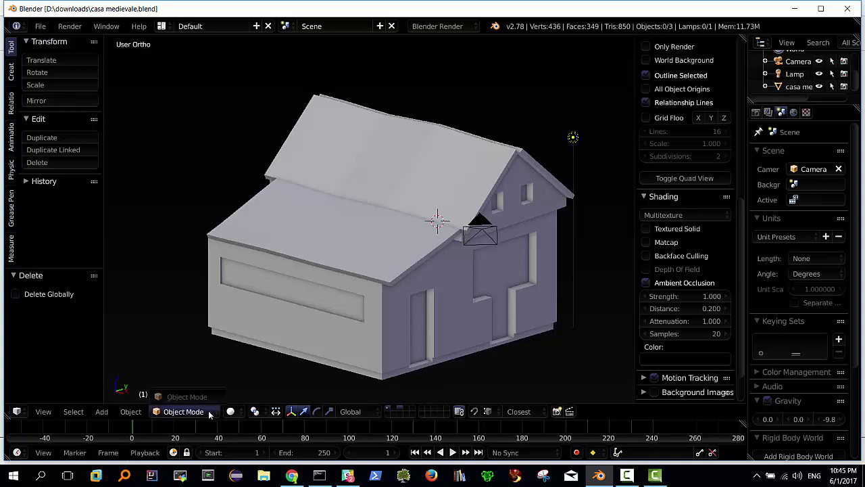
left_click(204, 154)
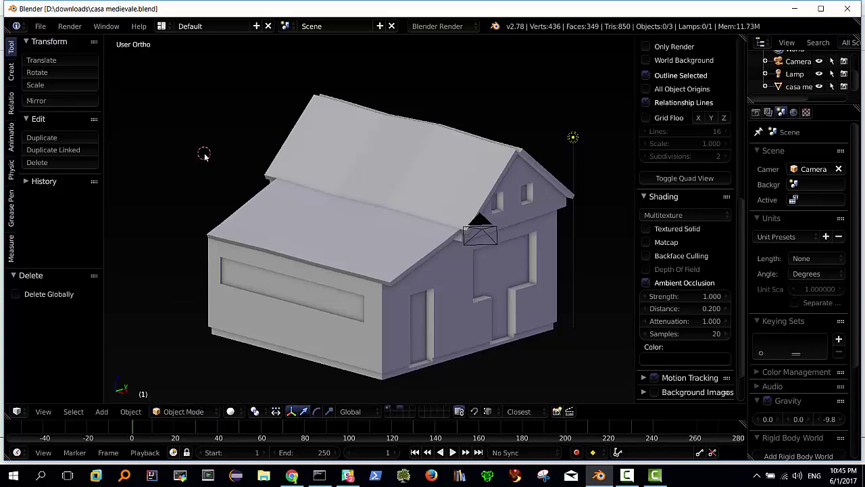
key("shift+a")
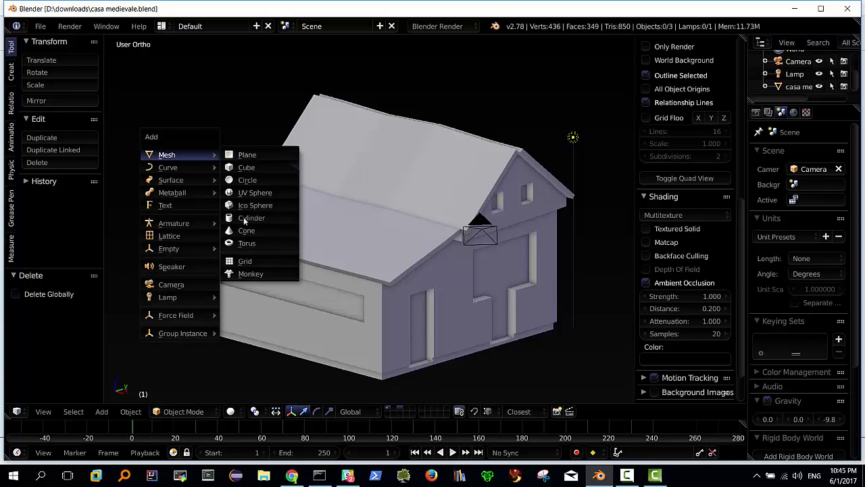
left_click(246, 276)
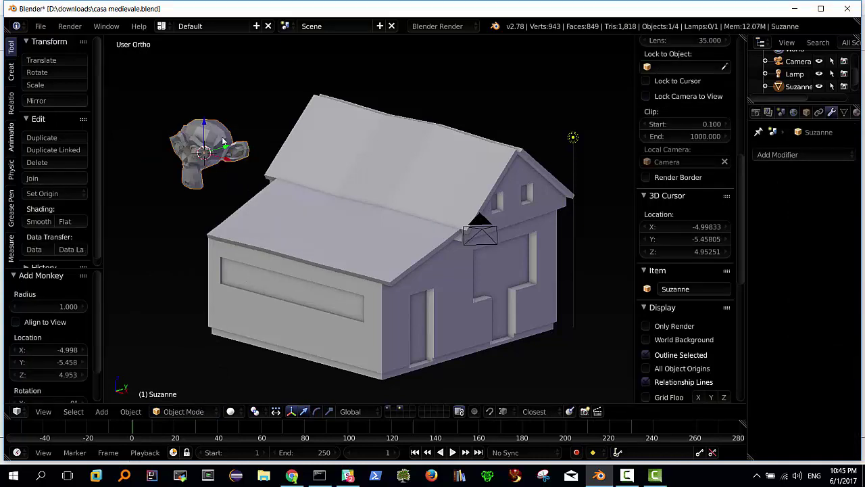
Move Suzanne along Y, Z and X so it sits partly sunk into the main roof
key("g")
key("y")
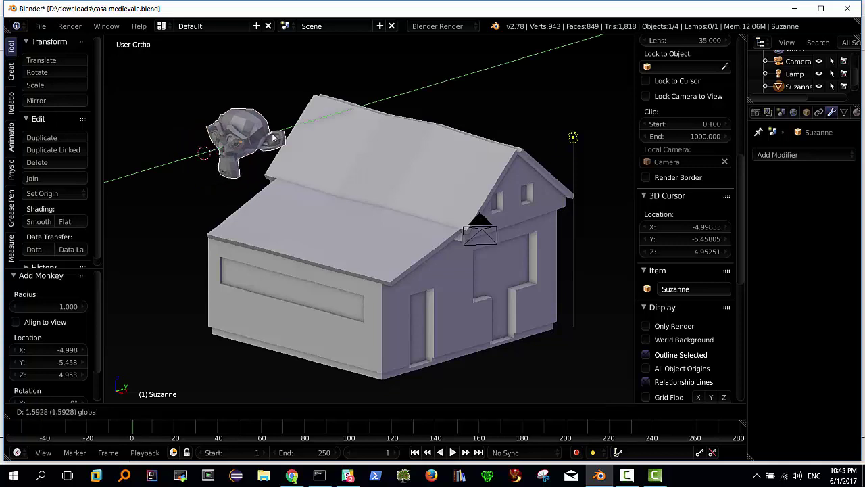
left_click(312, 97)
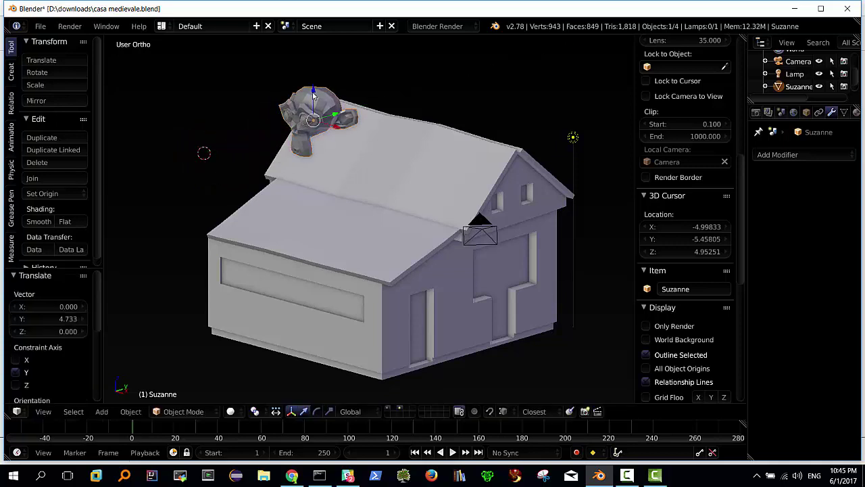
left_click_drag(313, 95, 320, 142)
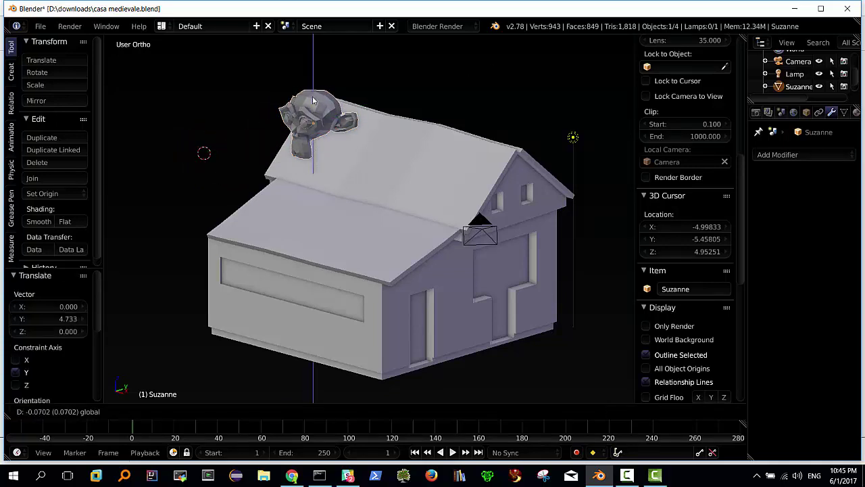
left_click(325, 131)
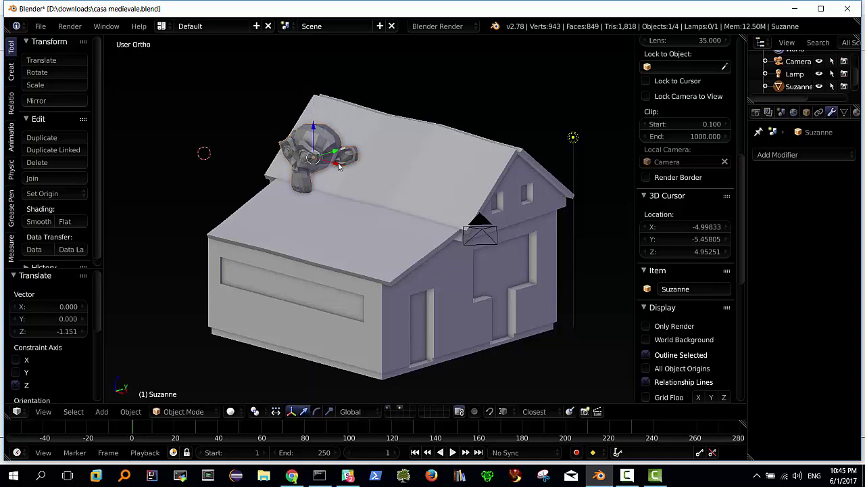
mouse_move(339, 167)
left_mouse_down()
mouse_move(378, 177)
mouse_move(412, 162)
left_mouse_up()
mouse_move(412, 162)
middle_mouse_down()
mouse_move(444, 166)
mouse_move(407, 183)
middle_mouse_up()
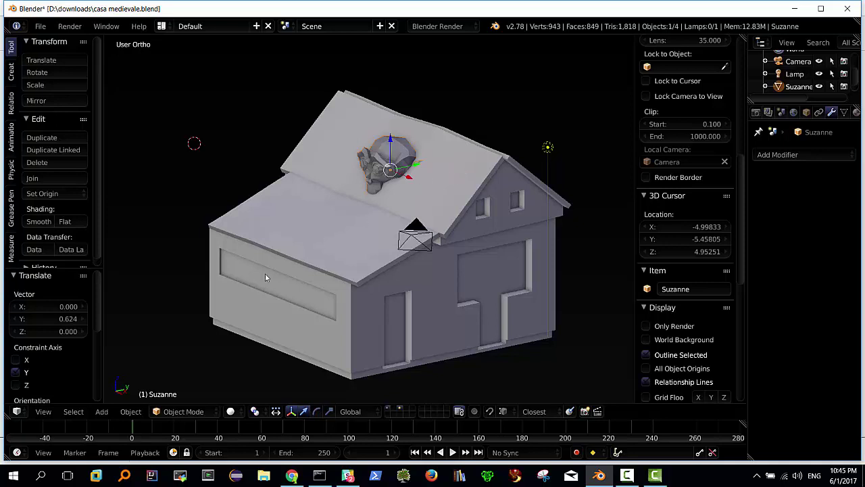
left_click(155, 395)
Give the house a Boolean Difference modifier with Suzanne as the cutter and apply it
right_click(446, 157)
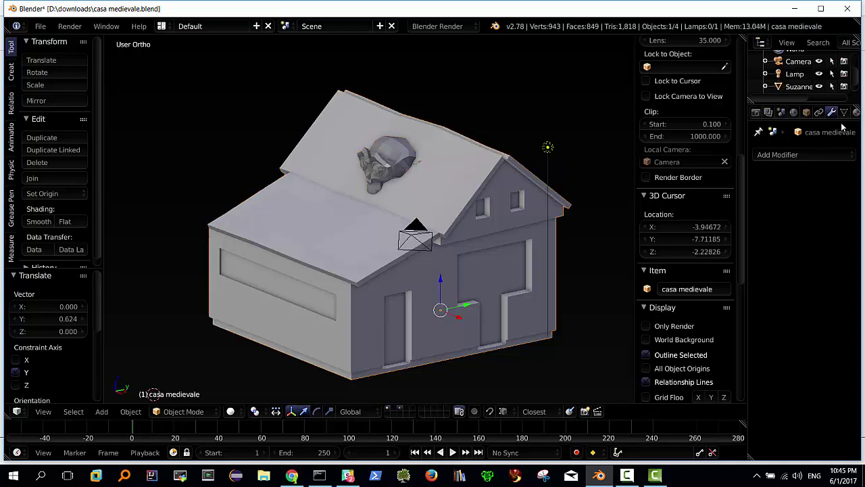
left_click(777, 155)
left_click(787, 156)
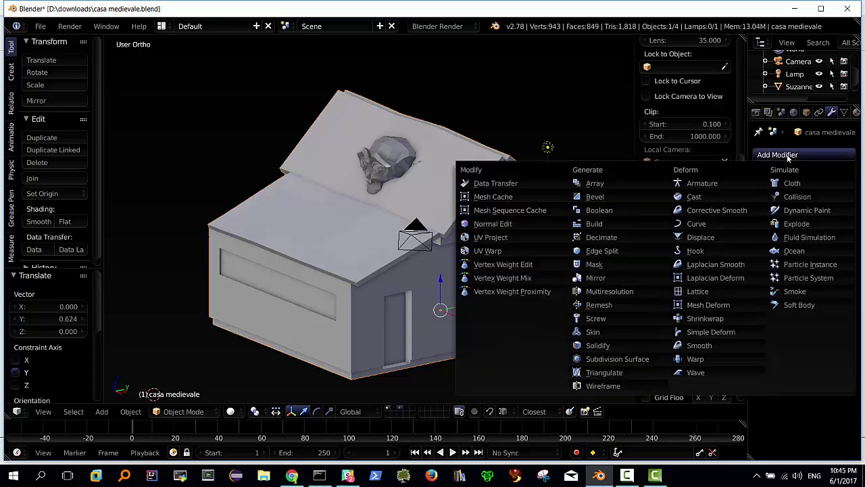
left_click(596, 211)
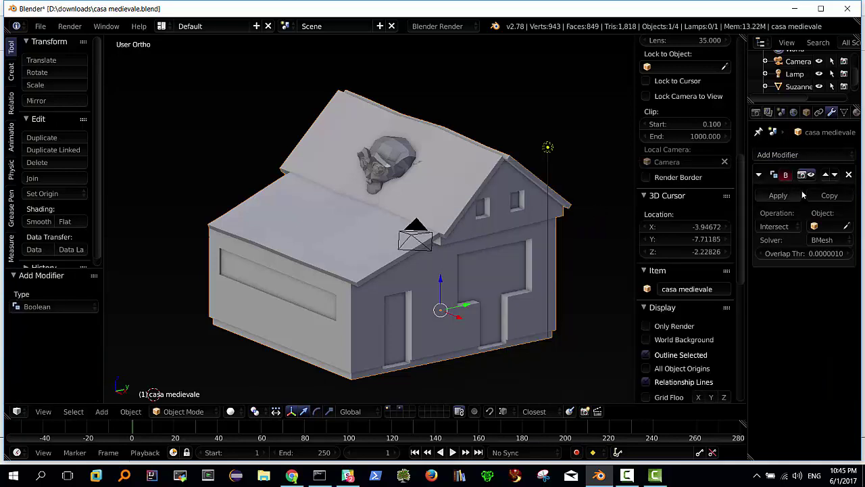
left_click(826, 227)
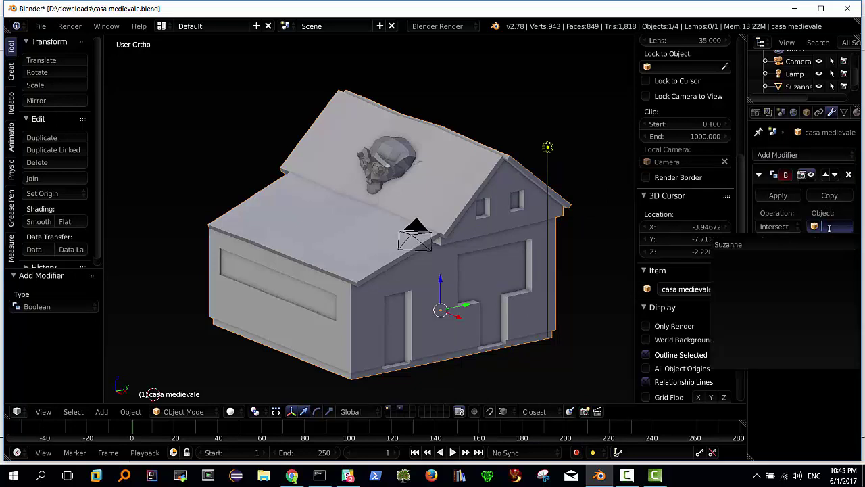
left_click(770, 244)
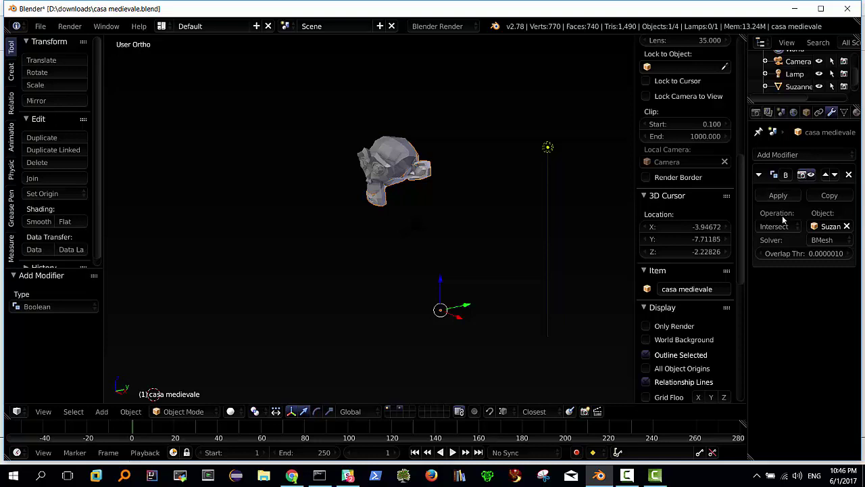
left_click(781, 225)
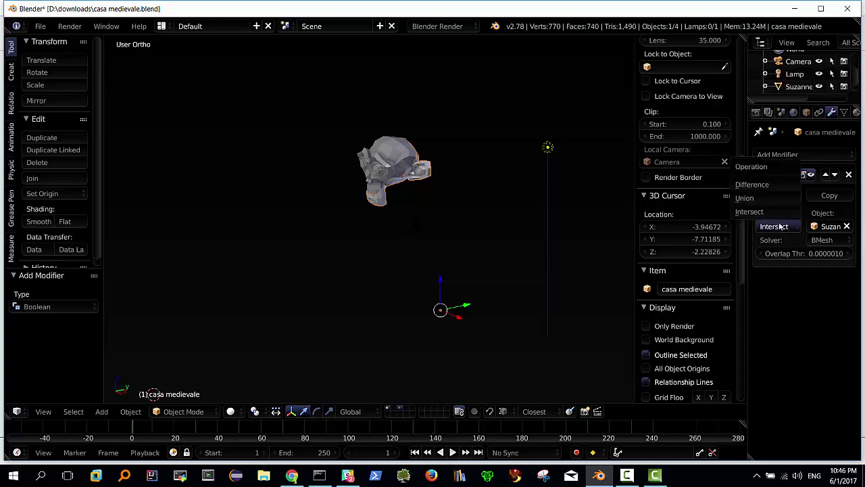
left_click(752, 184)
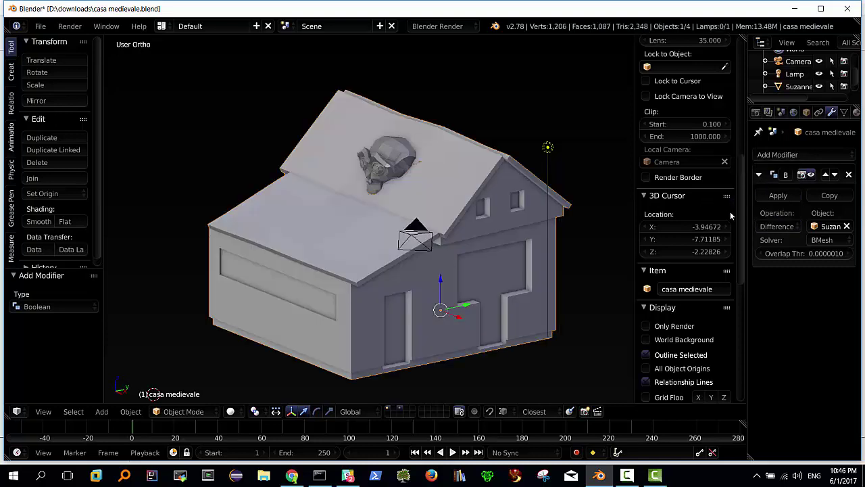
left_click(778, 195)
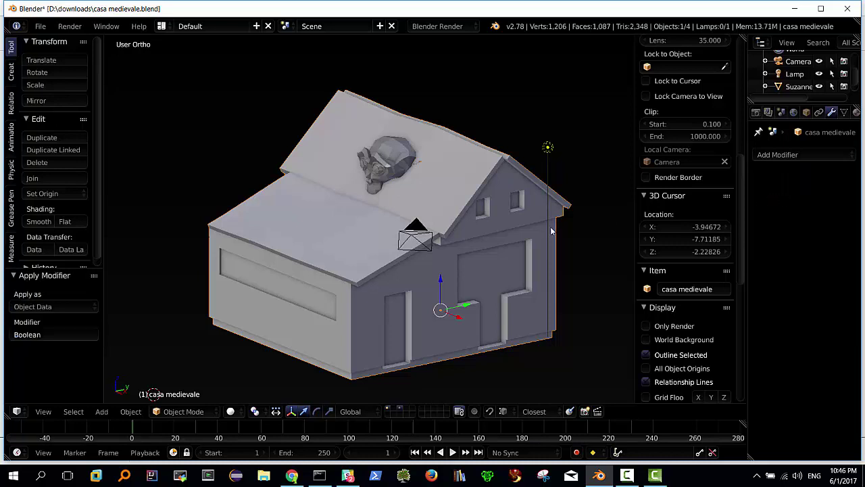
Delete the Suzanne monkey head from the scene
right_click(392, 161)
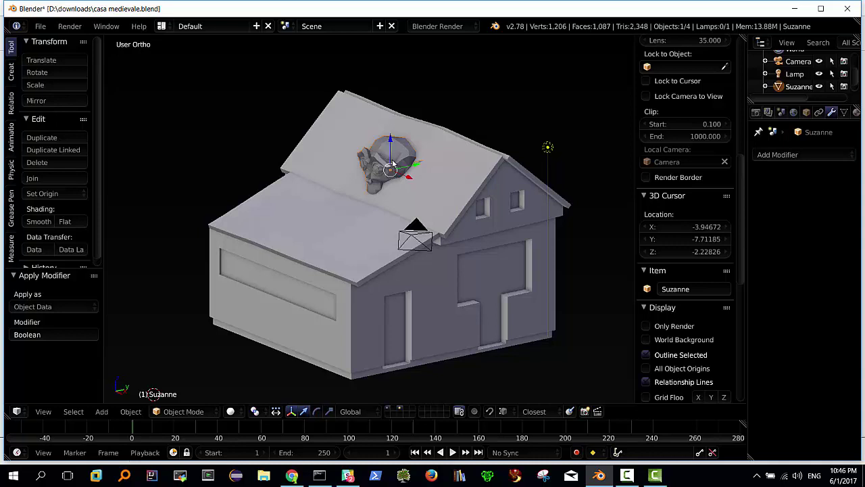
key("x")
left_click(395, 160)
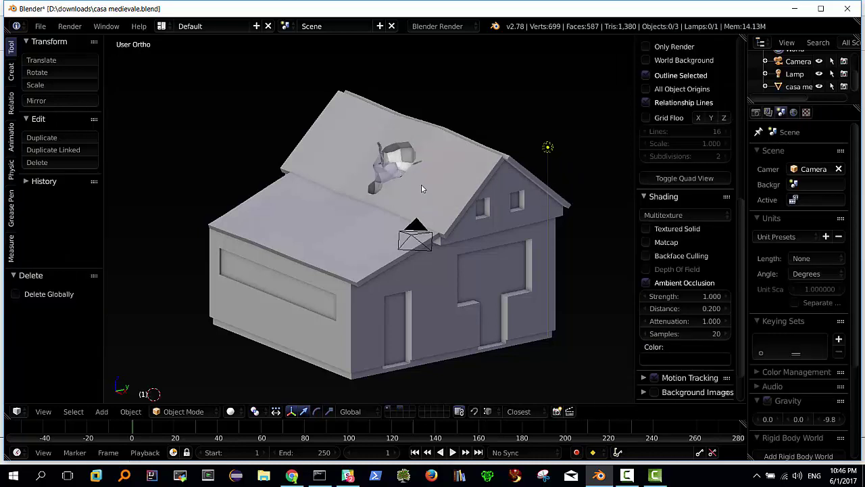
mouse_move(421, 185)
middle_mouse_down()
mouse_move(446, 206)
mouse_move(390, 159)
mouse_move(439, 109)
mouse_move(443, 124)
mouse_move(396, 153)
mouse_move(362, 125)
mouse_move(364, 115)
mouse_move(399, 118)
mouse_move(407, 132)
mouse_move(365, 137)
mouse_move(457, 130)
mouse_move(338, 130)
mouse_move(386, 133)
mouse_move(469, 100)
mouse_move(450, 131)
mouse_move(425, 139)
mouse_move(423, 166)
mouse_move(378, 128)
mouse_move(389, 125)
mouse_move(398, 154)
mouse_move(460, 154)
mouse_move(477, 132)
mouse_move(427, 166)
mouse_move(423, 180)
middle_mouse_up()
scroll(389, 156, "up", 2)
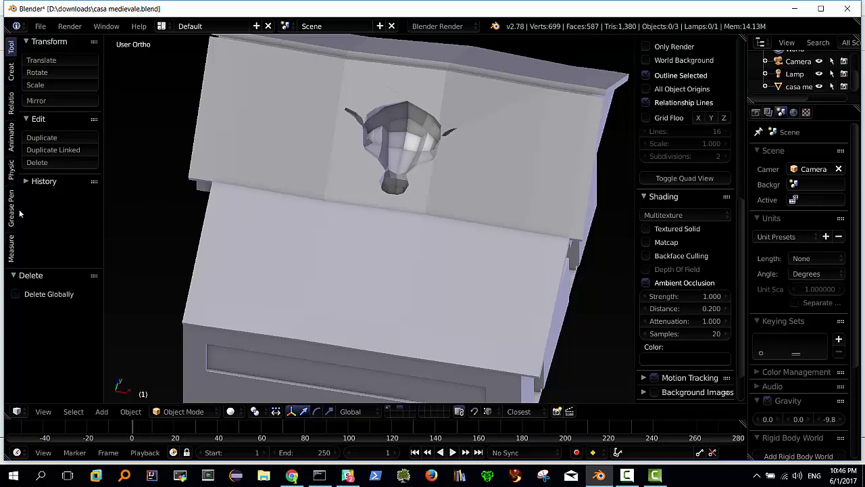
mouse_move(424, 142)
middle_mouse_down()
mouse_move(404, 120)
mouse_move(378, 137)
mouse_move(378, 162)
mouse_move(408, 153)
middle_mouse_up()
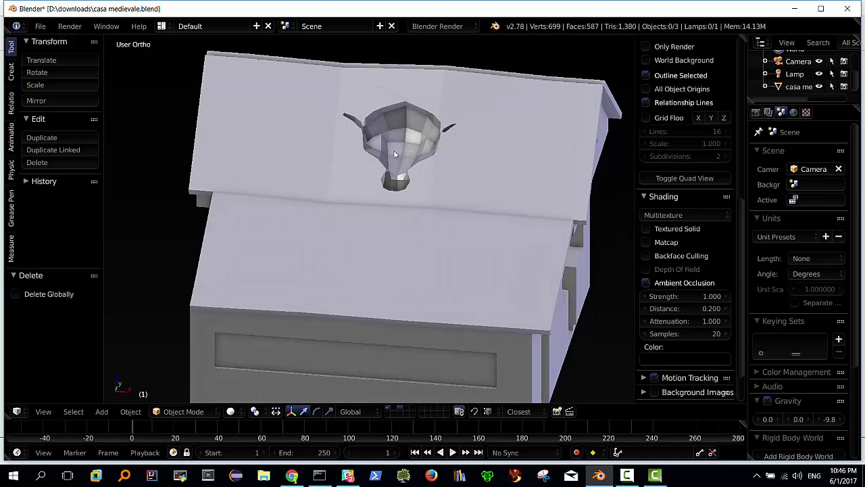
middle_click_drag(402, 146, 379, 159)
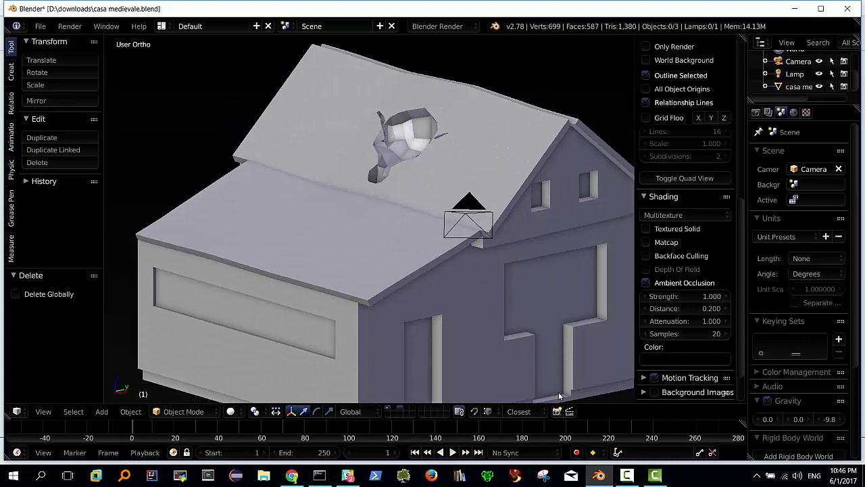
mouse_move(556, 289)
middle_mouse_down()
mouse_move(554, 272)
mouse_move(562, 274)
mouse_move(548, 279)
mouse_move(548, 289)
mouse_move(465, 244)
middle_mouse_up()
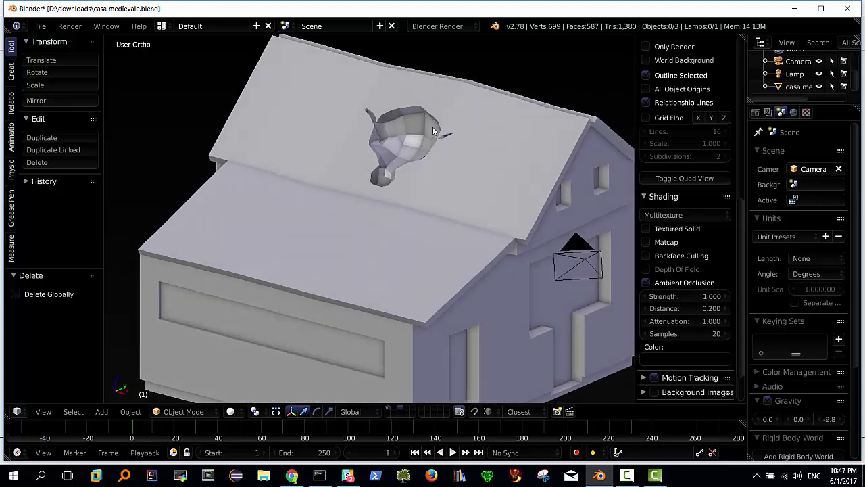
mouse_move(414, 138)
middle_mouse_down()
mouse_move(422, 167)
mouse_move(404, 150)
mouse_move(410, 157)
middle_mouse_up()
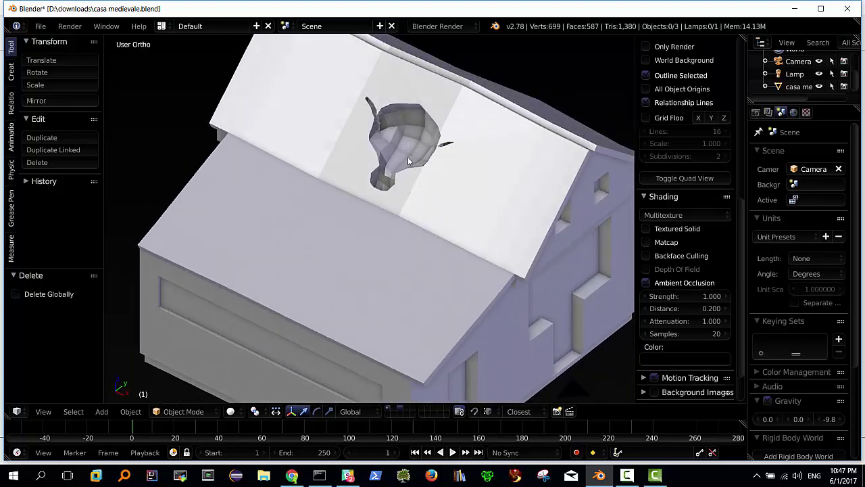
Undo Suzanne's deletion so it sits back in the roof's monkey-shaped cavity
key("ctrl+z")
key("ctrl+z")
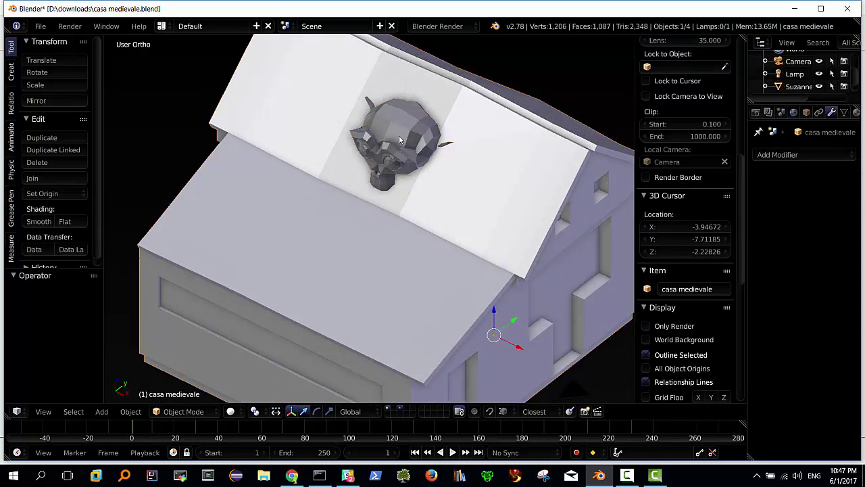
right_click(399, 139)
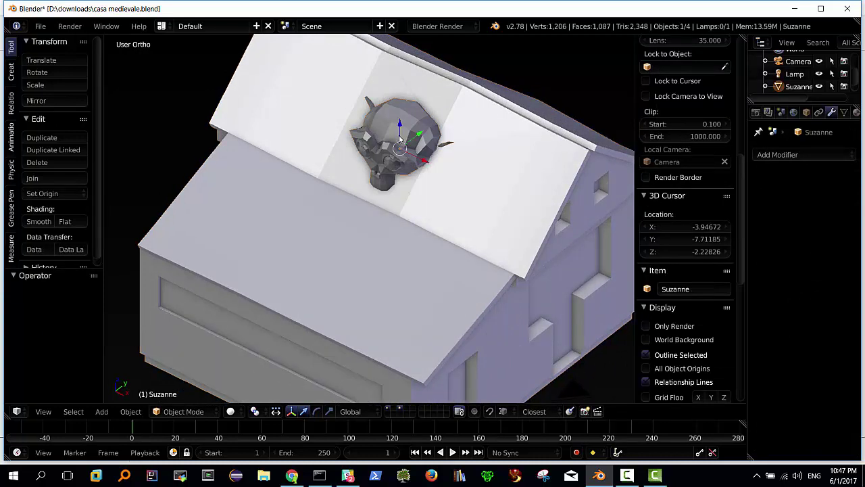
key("x")
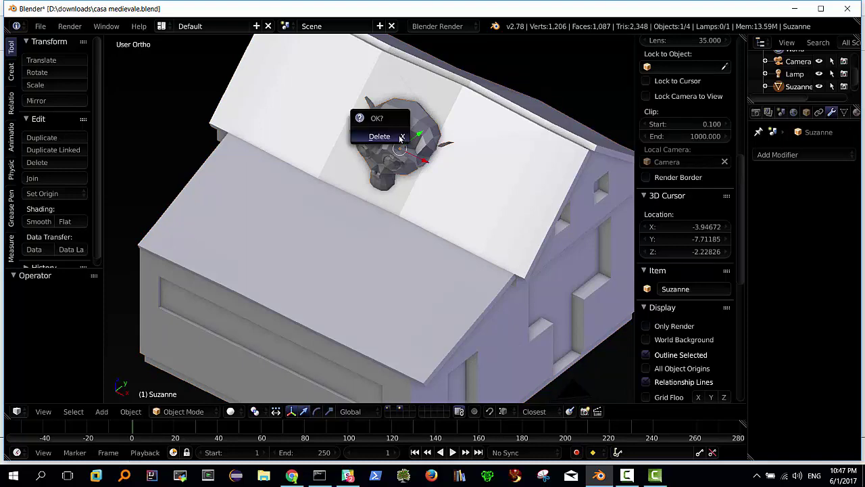
left_click(396, 139)
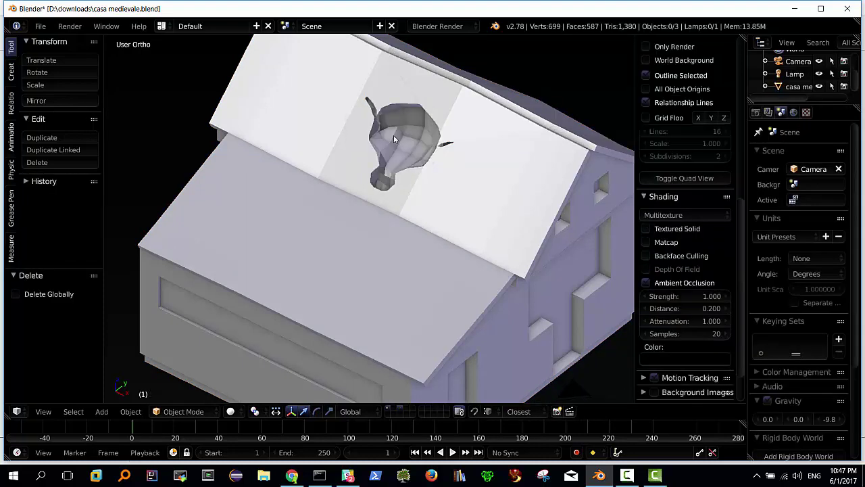
key("ctrl+z")
key("ctrl+z")
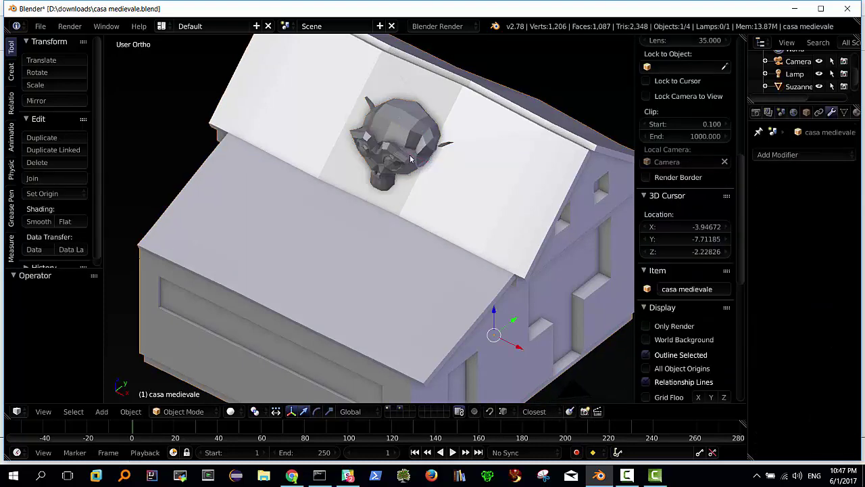
key("ctrl+z")
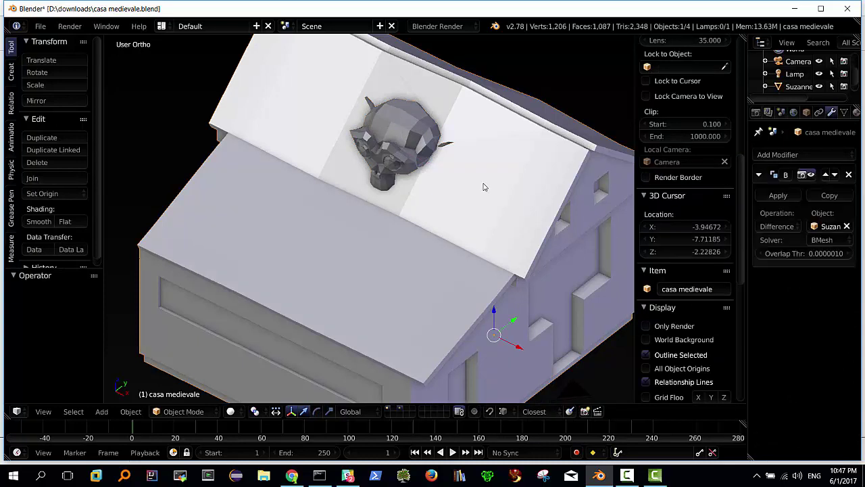
Remove the Boolean modifier from the house and select the Suzanne head
left_click(849, 175)
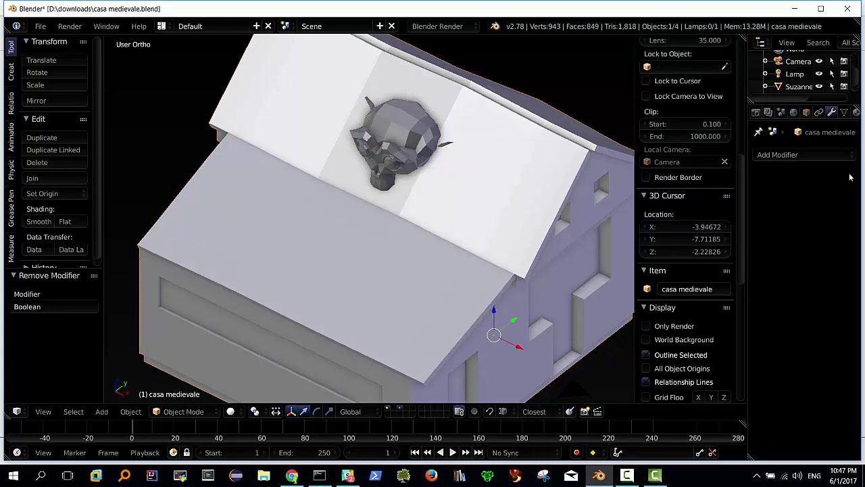
right_click(398, 144)
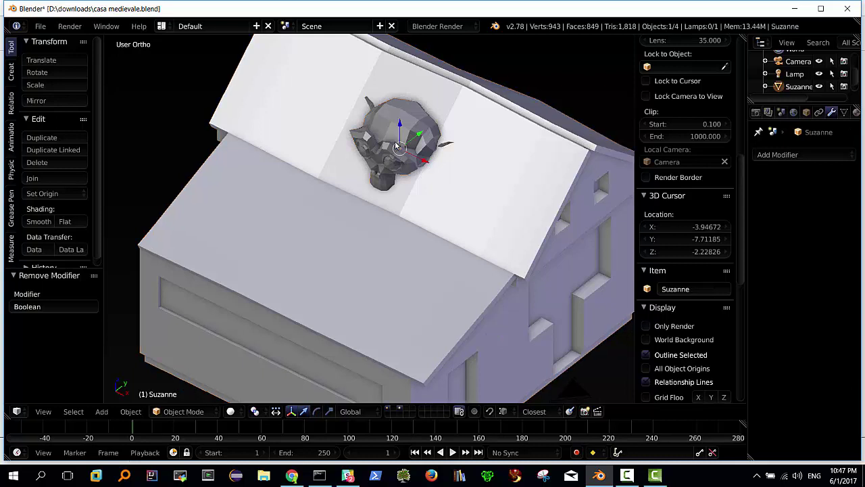
Delete Suzanne, orbit to a near-frontal view, and select the house model
key("x")
left_click(398, 145)
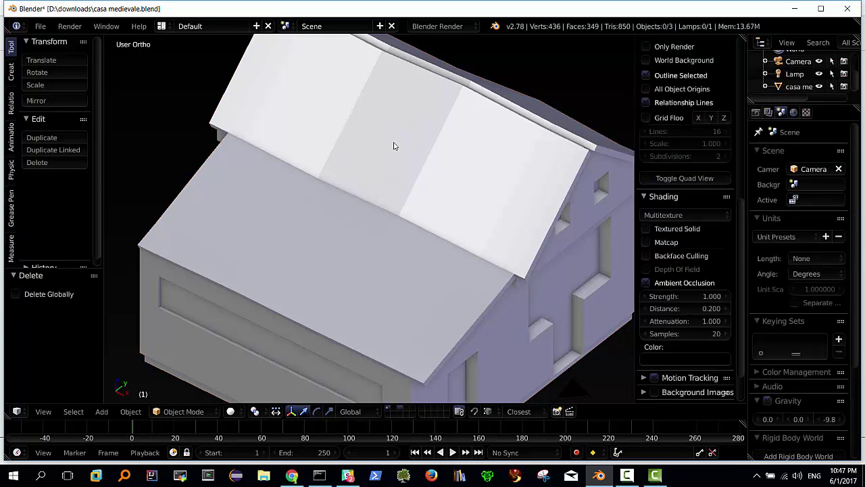
scroll(456, 182, "down", 1)
mouse_move(456, 183)
middle_mouse_down()
mouse_move(412, 207)
mouse_move(382, 173)
mouse_move(415, 172)
mouse_move(352, 173)
mouse_move(326, 206)
mouse_move(391, 215)
mouse_move(393, 184)
mouse_move(363, 185)
mouse_move(392, 187)
mouse_move(406, 200)
mouse_move(381, 182)
mouse_move(475, 227)
middle_mouse_up()
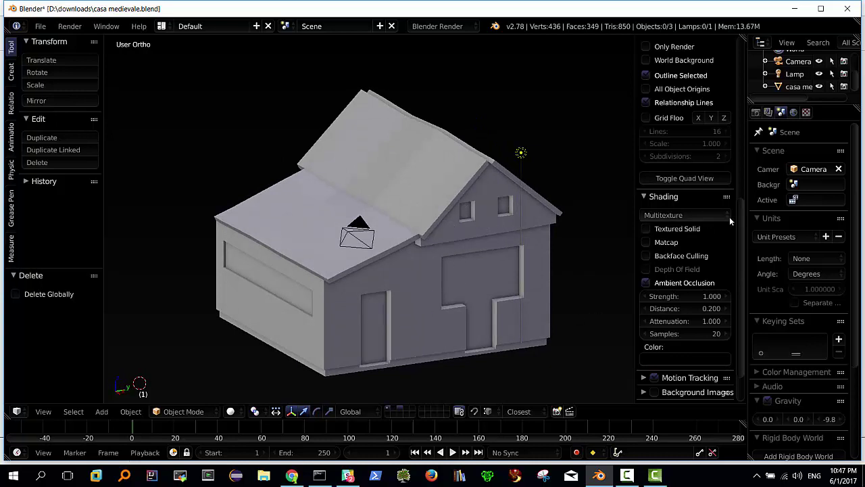
left_click_drag(742, 225, 742, 272)
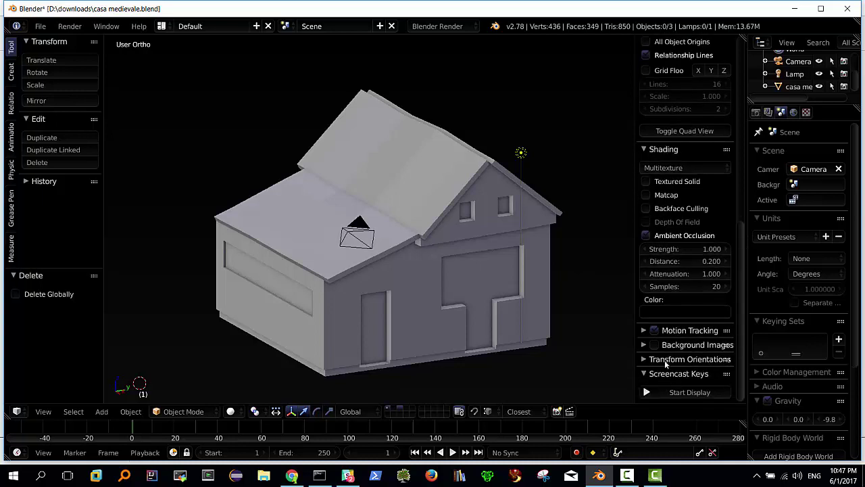
right_click(405, 225)
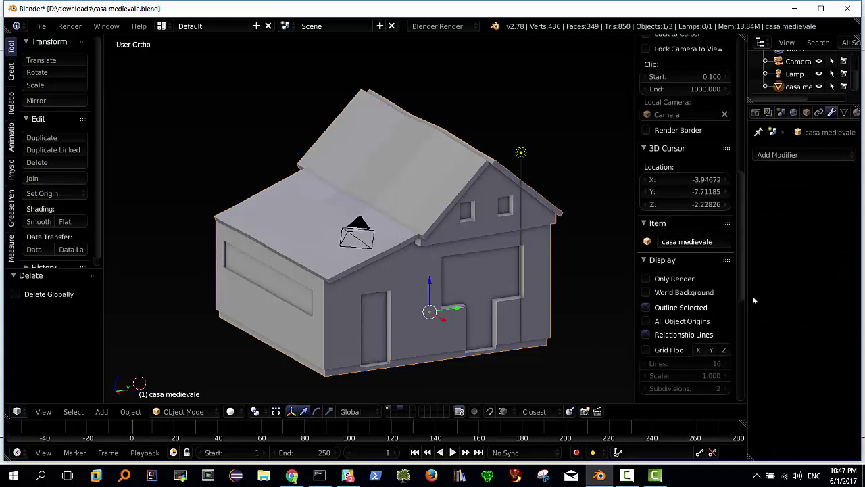
left_click_drag(742, 283, 733, 353)
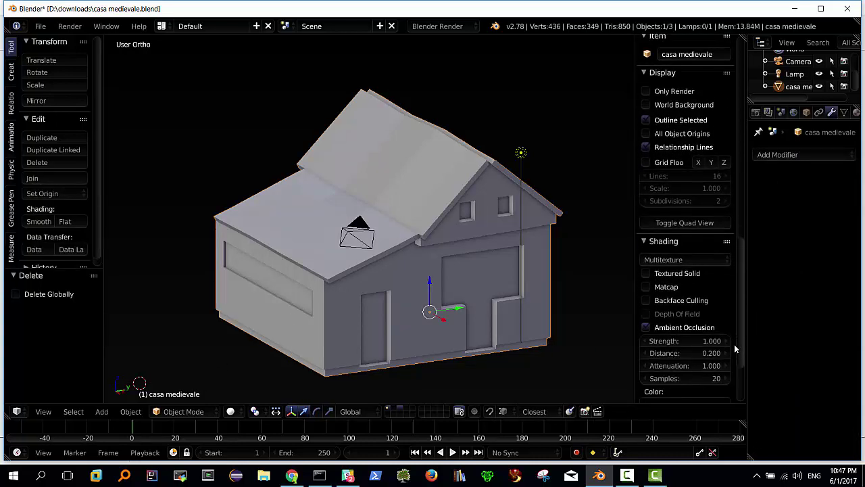
left_click(646, 305)
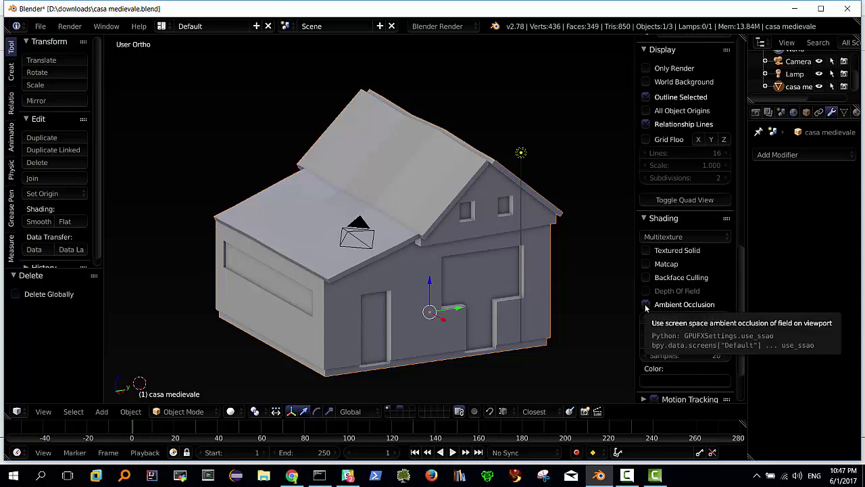
left_click(645, 304)
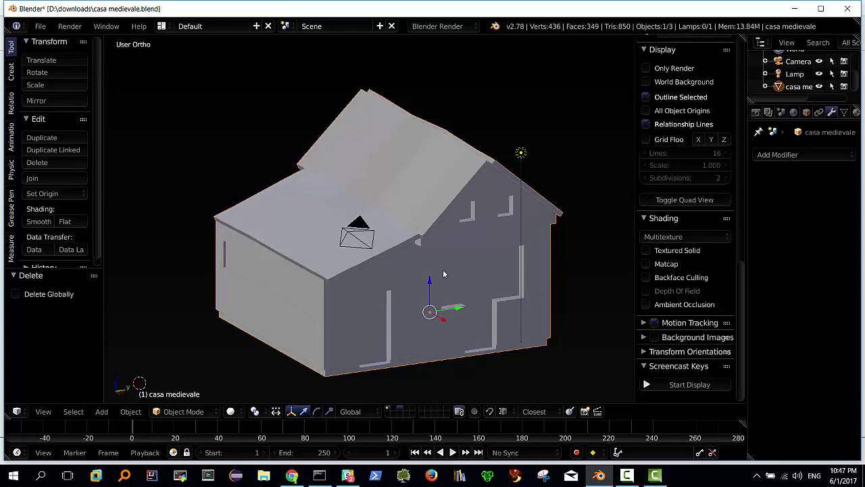
middle_click_drag(444, 273, 417, 262)
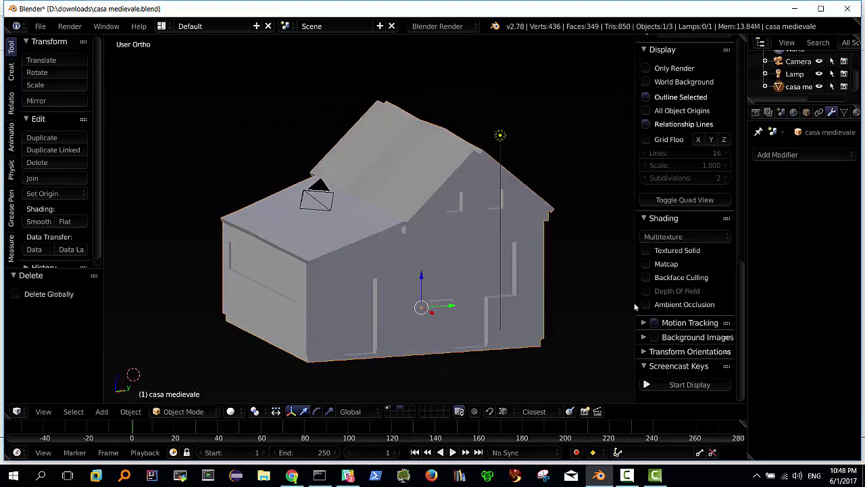
middle_click_drag(390, 251, 407, 251)
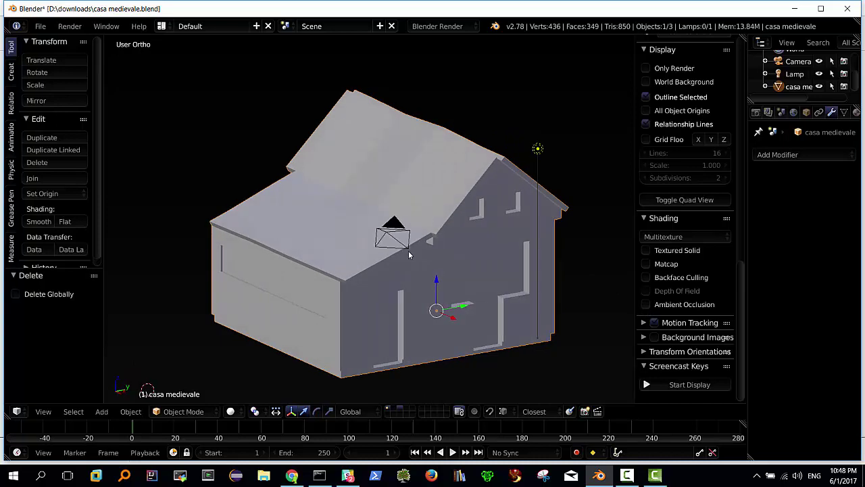
left_click(646, 305)
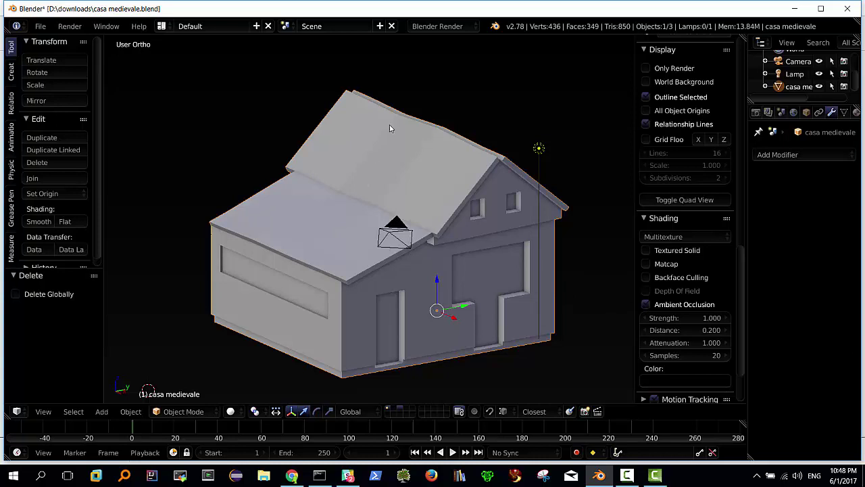
mouse_move(340, 195)
middle_mouse_down()
mouse_move(371, 223)
mouse_move(359, 229)
mouse_move(336, 208)
mouse_move(382, 230)
middle_mouse_up()
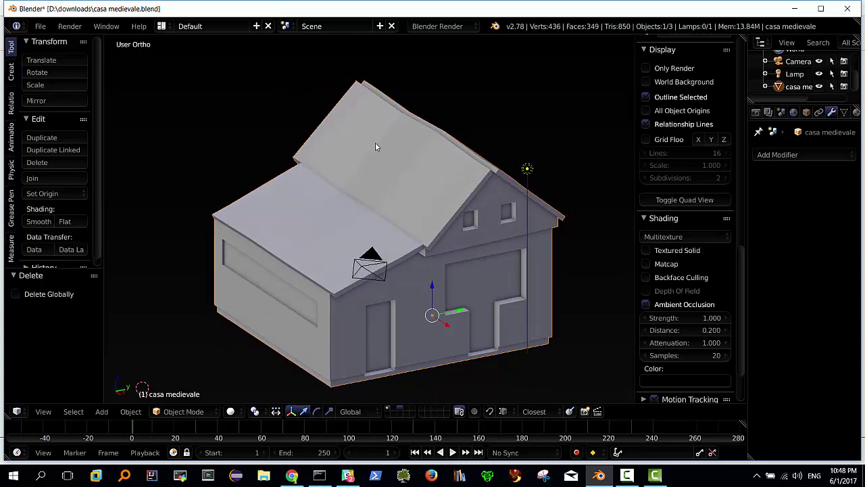
mouse_move(399, 113)
middle_mouse_down()
mouse_move(397, 169)
mouse_move(439, 178)
middle_mouse_up()
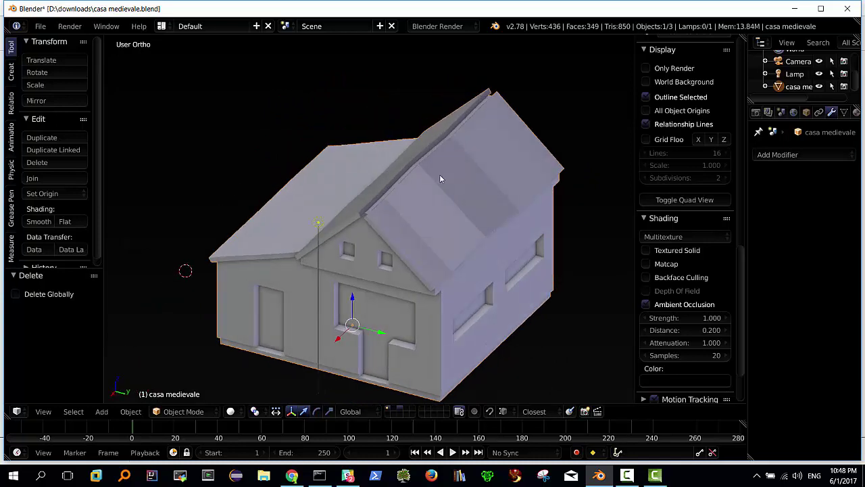
mouse_move(483, 161)
middle_mouse_down()
mouse_move(328, 216)
mouse_move(415, 223)
mouse_move(371, 213)
mouse_move(350, 187)
mouse_move(373, 198)
mouse_move(324, 204)
mouse_move(539, 264)
middle_mouse_up()
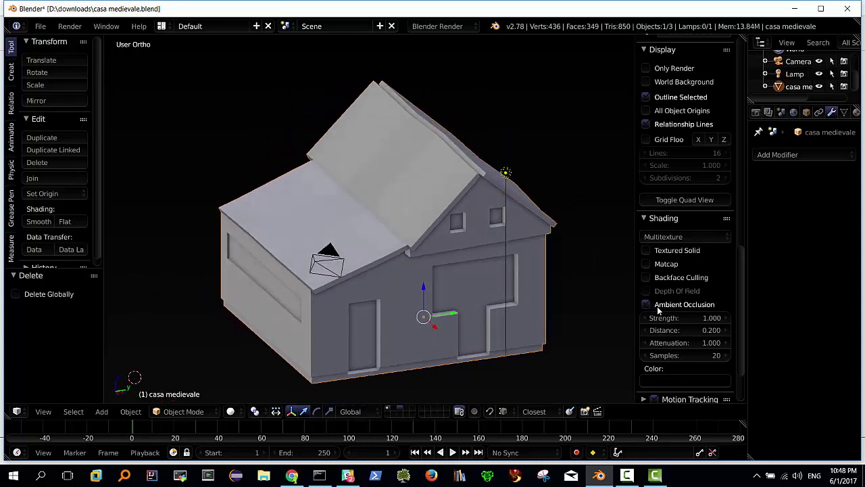
middle_click_drag(387, 215, 398, 212)
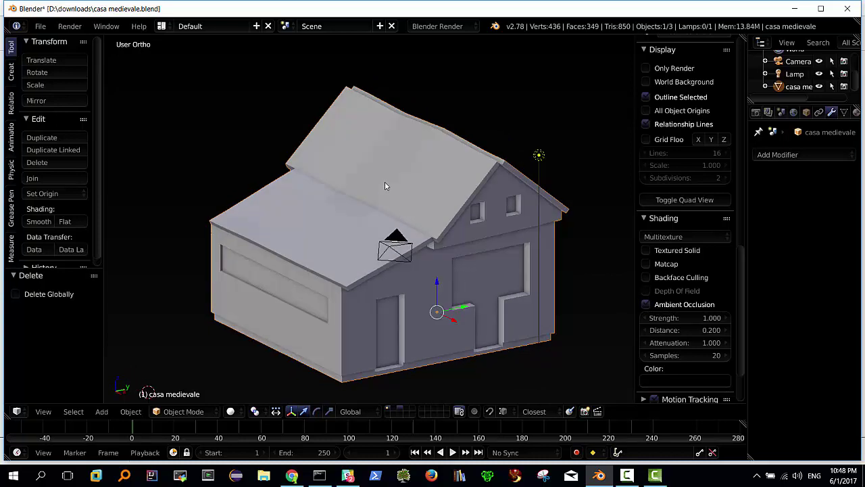
middle_click_drag(336, 189, 345, 191)
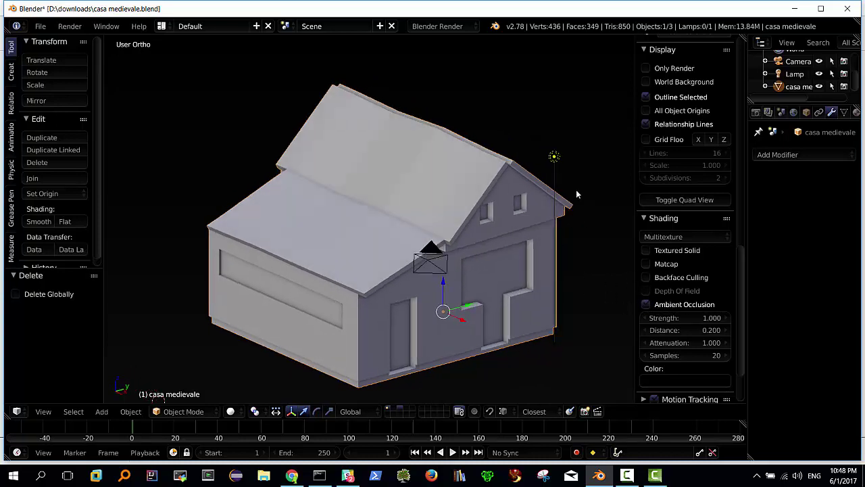
left_click(646, 306)
middle_click_drag(417, 251, 409, 238)
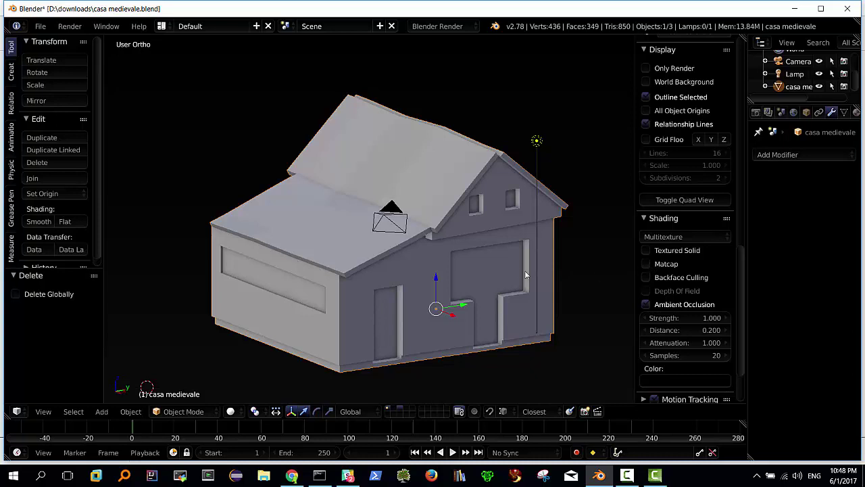
Enable Matcap shading, toggling Matcap and Ambient Occlusion off and on to compare, ending with both on
middle_click_drag(496, 267, 481, 259)
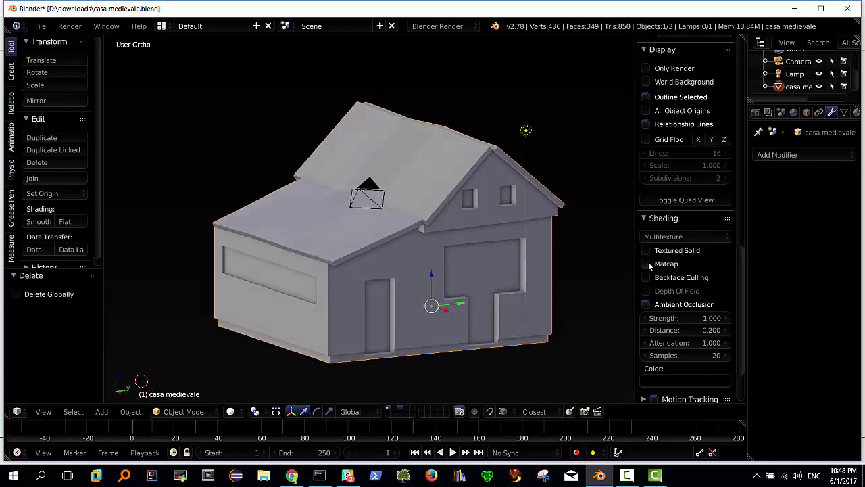
left_click(646, 263)
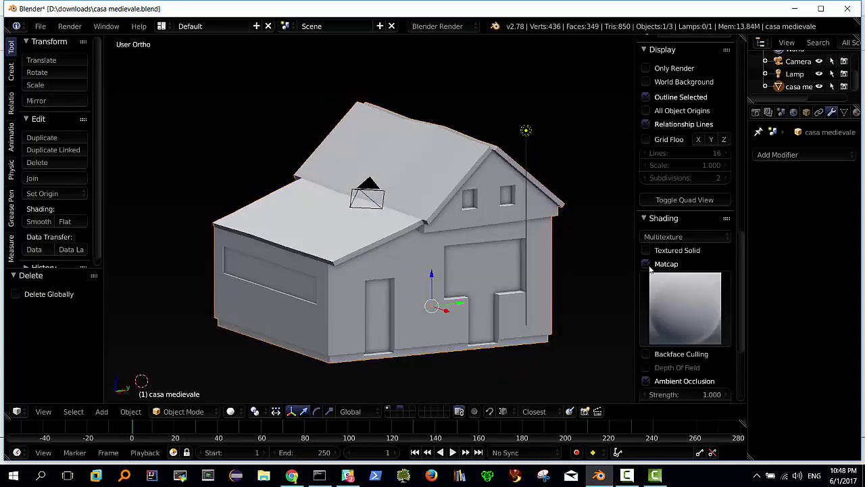
mouse_move(445, 269)
middle_mouse_down()
mouse_move(469, 276)
mouse_move(469, 253)
mouse_move(446, 257)
mouse_move(438, 273)
middle_mouse_up()
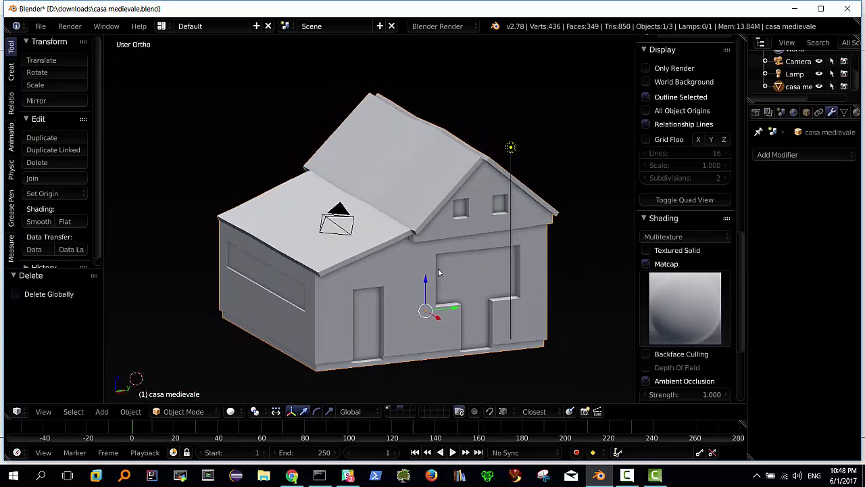
left_click(645, 381)
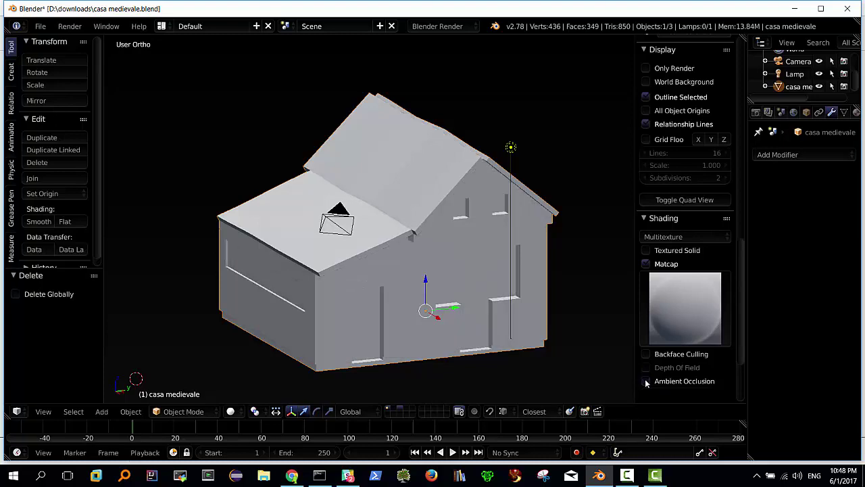
left_click(645, 381)
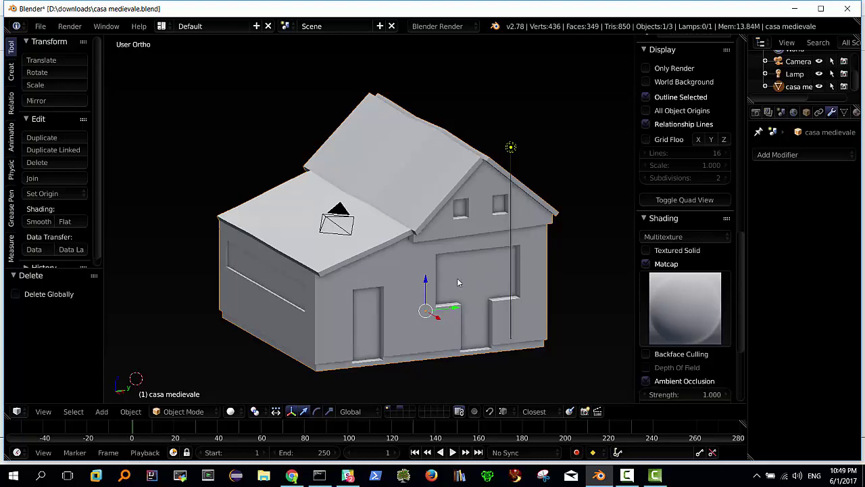
mouse_move(457, 278)
middle_mouse_down()
mouse_move(567, 276)
mouse_move(525, 246)
mouse_move(460, 232)
mouse_move(446, 300)
middle_mouse_up()
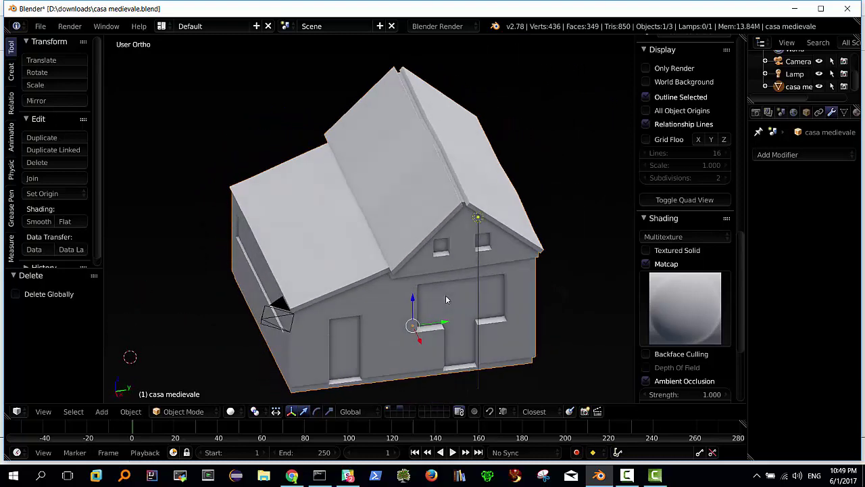
left_click(645, 264)
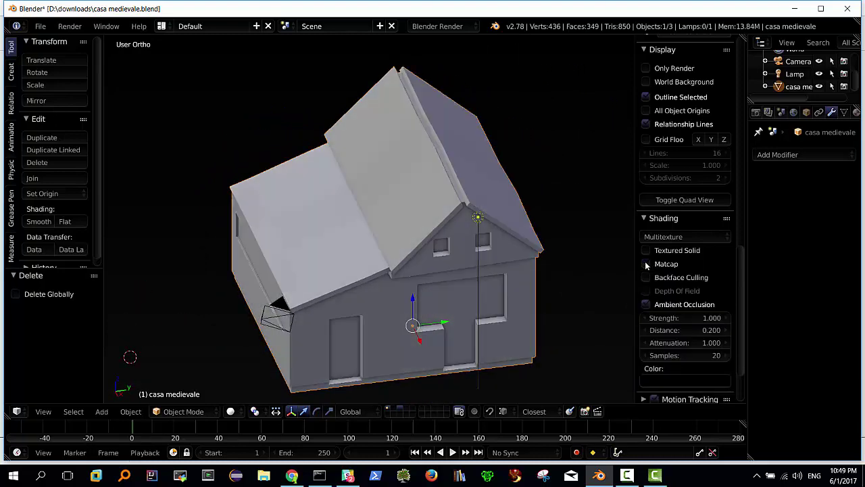
left_click(645, 264)
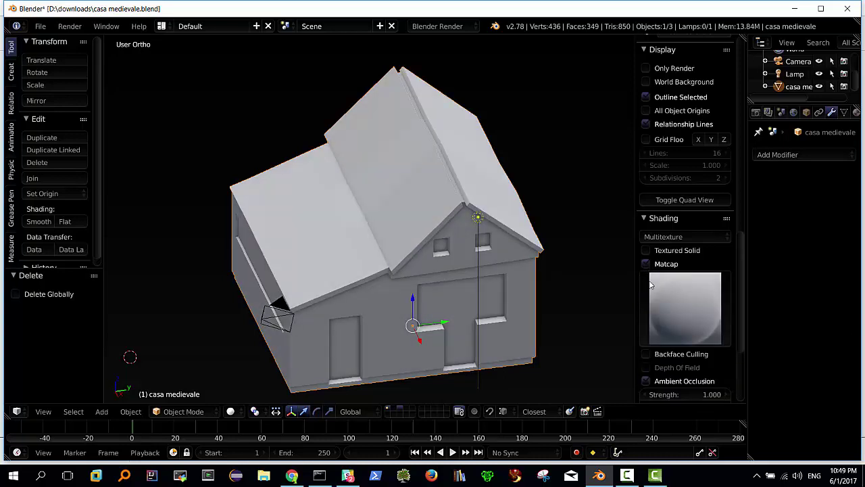
left_click(645, 380)
left_click(646, 380)
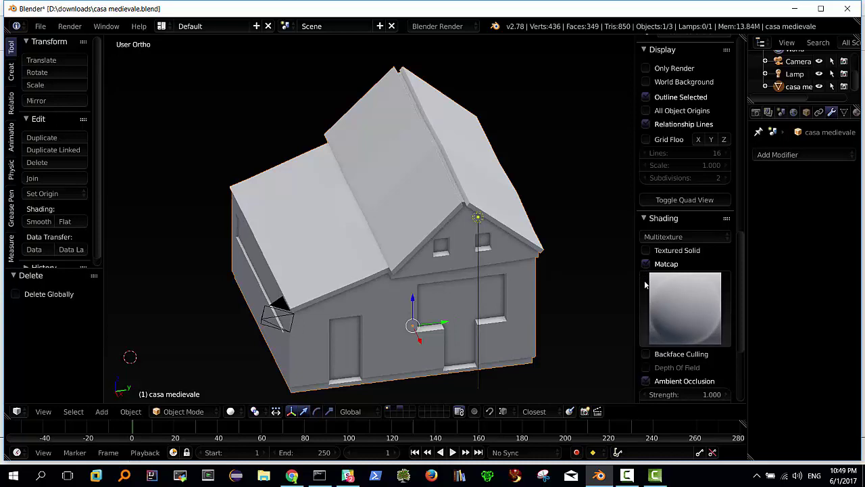
left_click(684, 306)
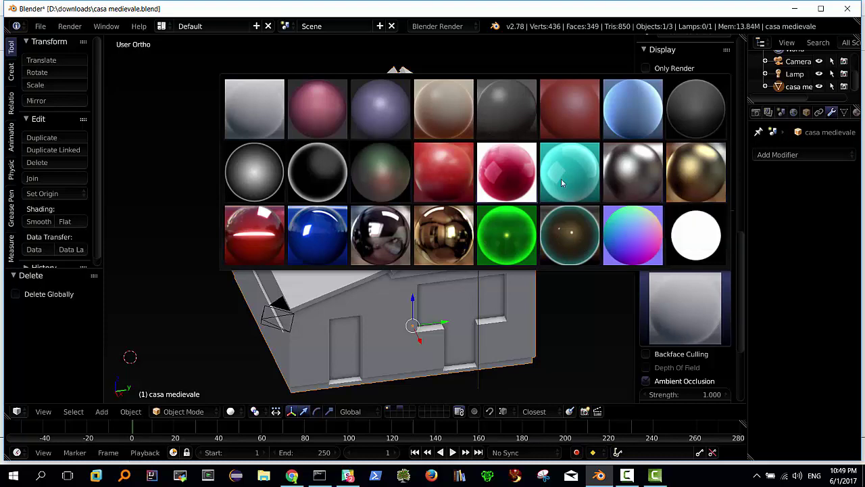
left_click(633, 173)
mouse_move(425, 241)
middle_mouse_down()
mouse_move(375, 229)
mouse_move(420, 225)
mouse_move(419, 248)
mouse_move(384, 260)
mouse_move(356, 225)
mouse_move(355, 202)
mouse_move(362, 245)
mouse_move(583, 307)
mouse_move(356, 238)
mouse_move(370, 215)
middle_mouse_up()
left_click(683, 307)
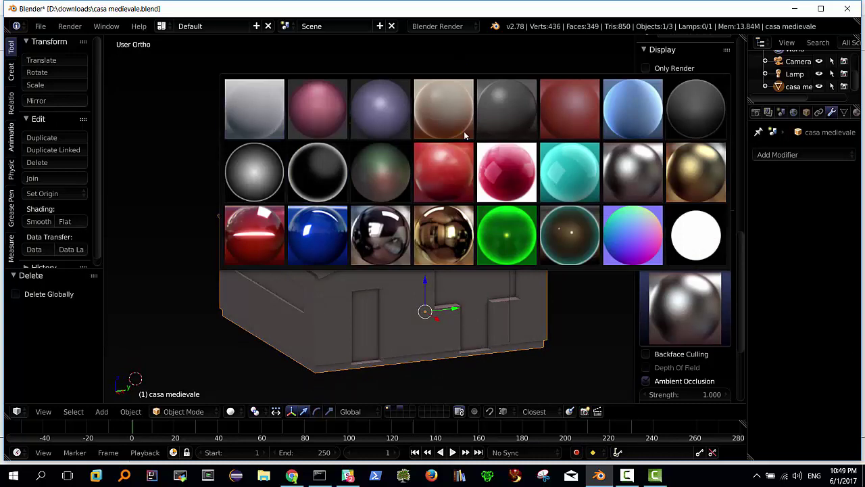
left_click(688, 242)
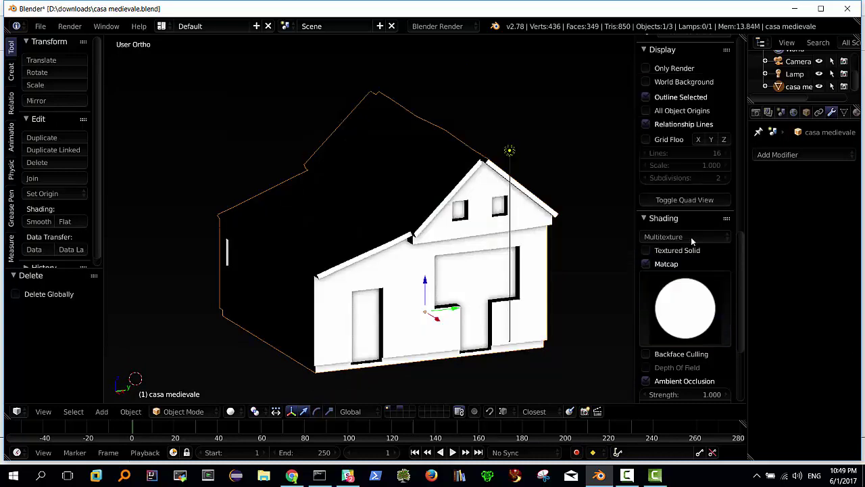
left_click(684, 307)
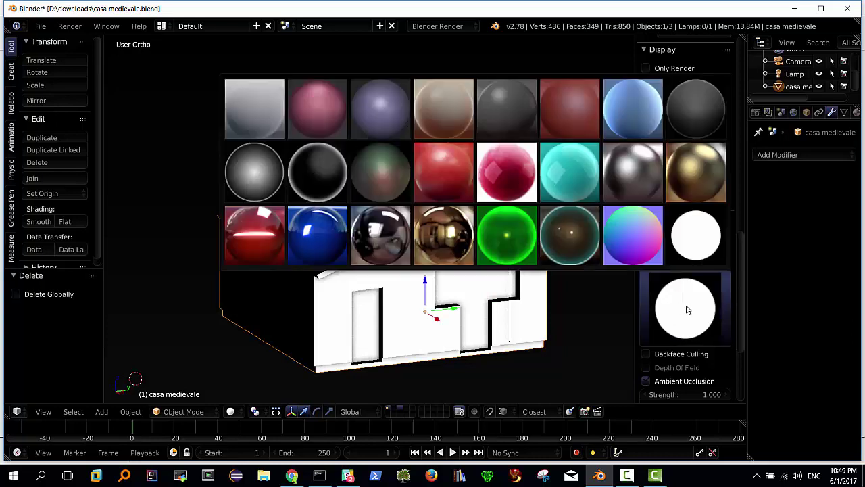
left_click(257, 116)
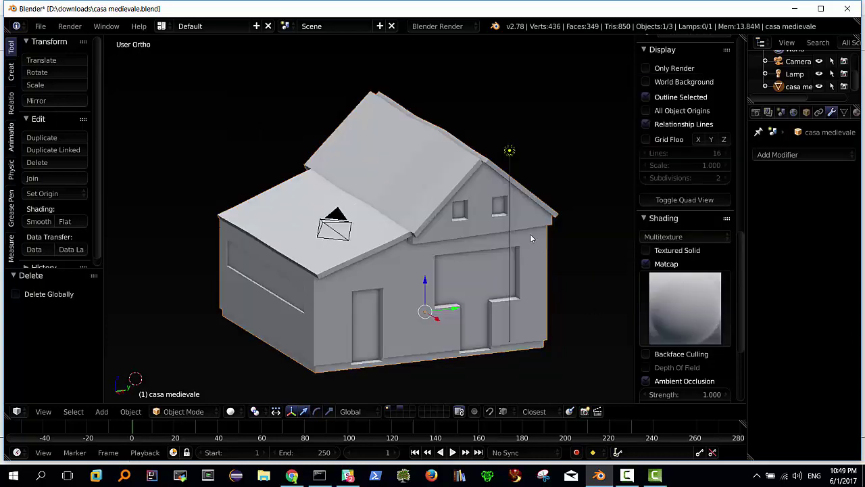
mouse_move(530, 238)
middle_mouse_down()
mouse_move(408, 194)
mouse_move(427, 210)
mouse_move(409, 231)
middle_mouse_up()
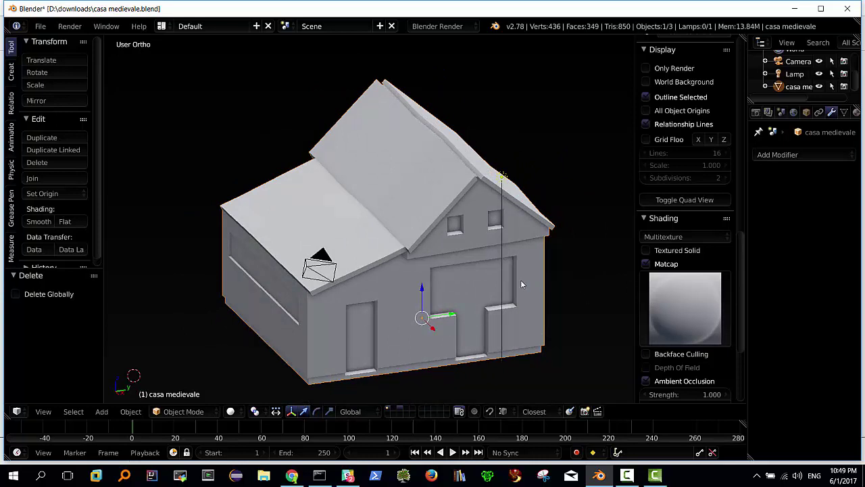
key("F12")
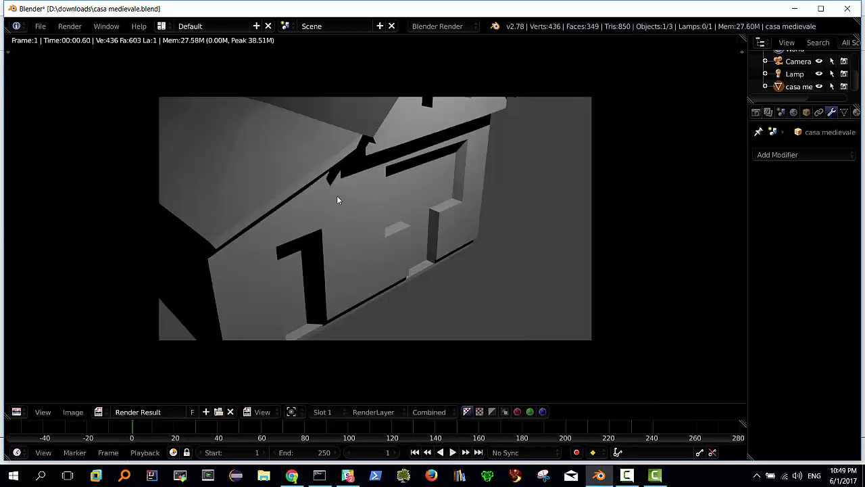
key("Escape")
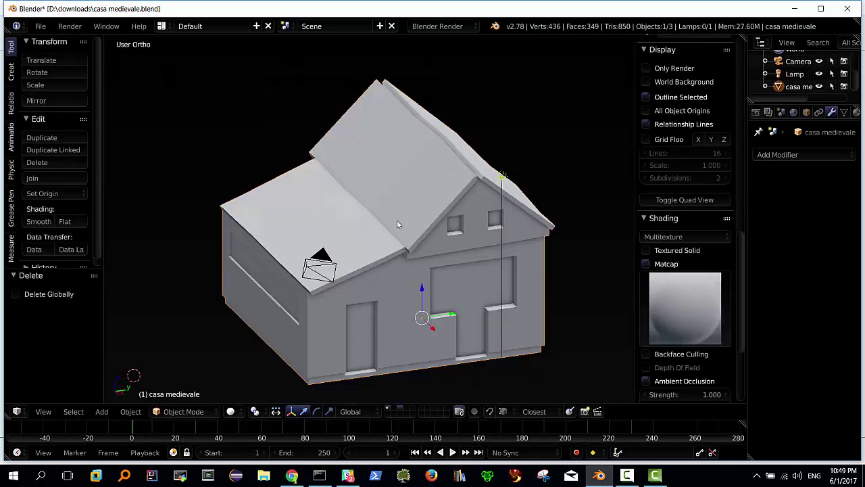
middle_click_drag(507, 269, 428, 246)
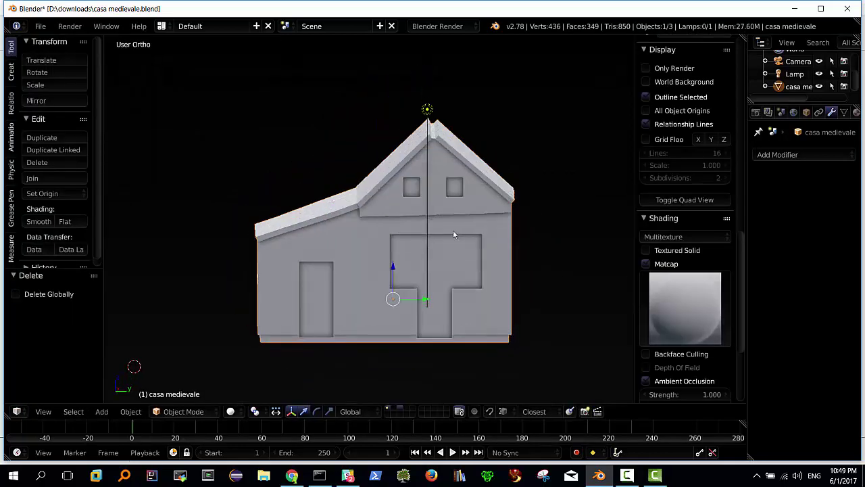
Enter Edit Mode on the house and select a face of the large doorway
key("Tab")
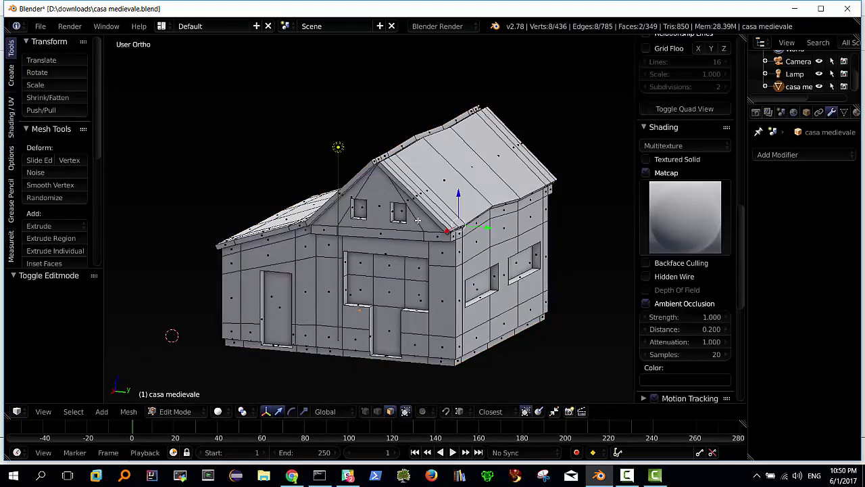
mouse_move(417, 221)
middle_mouse_down()
mouse_move(416, 208)
mouse_move(431, 202)
mouse_move(397, 219)
middle_mouse_up()
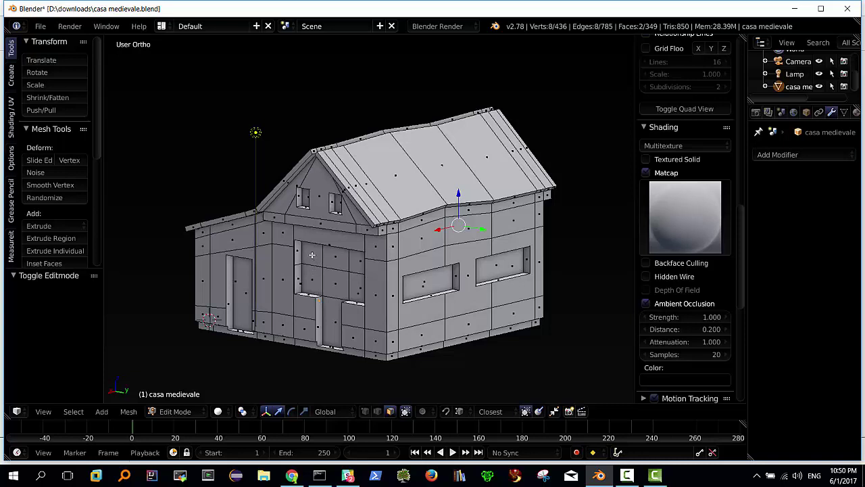
right_click(312, 255)
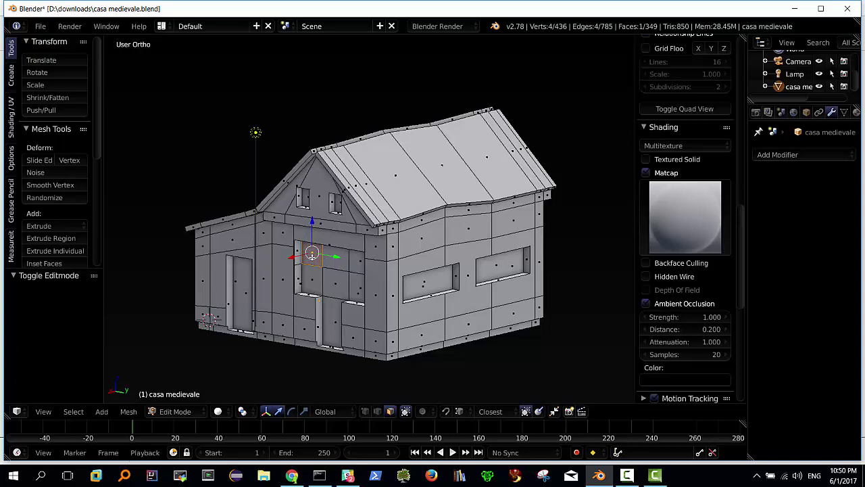
Select the linked flat doorway faces and move them -0.208 along X
key("ctrl+shift+alt+f")
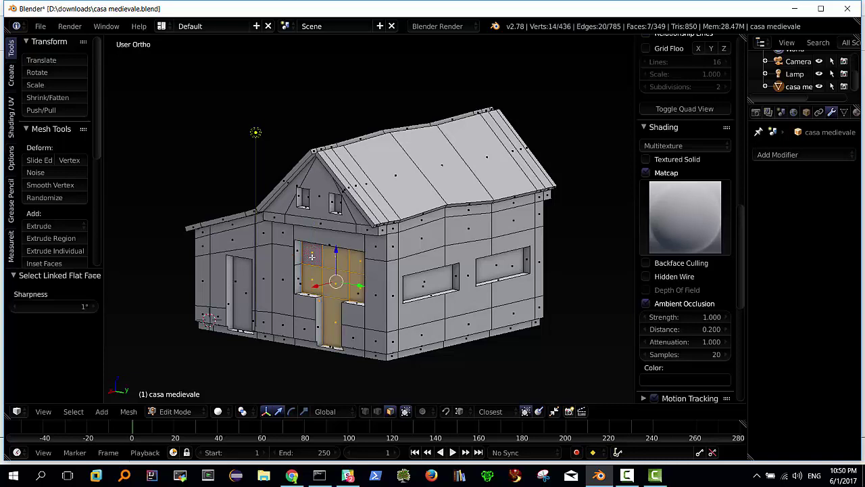
left_click_drag(315, 284, 337, 284)
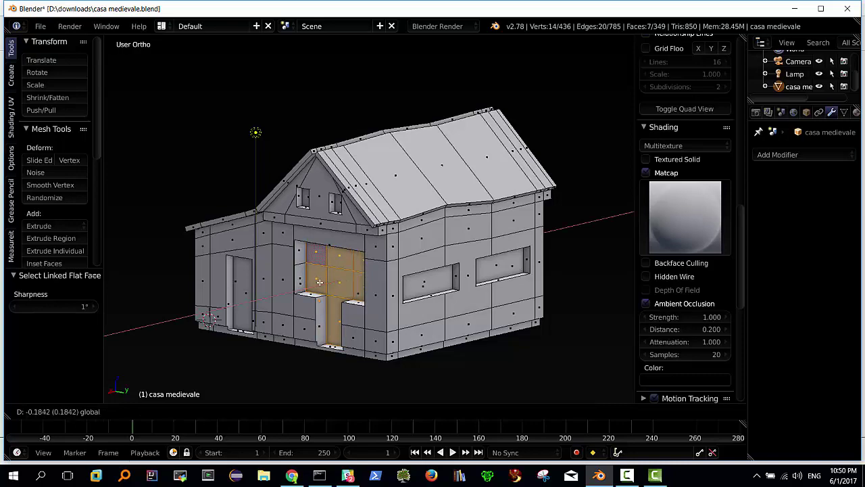
mouse_move(337, 284)
middle_mouse_down()
mouse_move(371, 292)
mouse_move(355, 294)
middle_mouse_up()
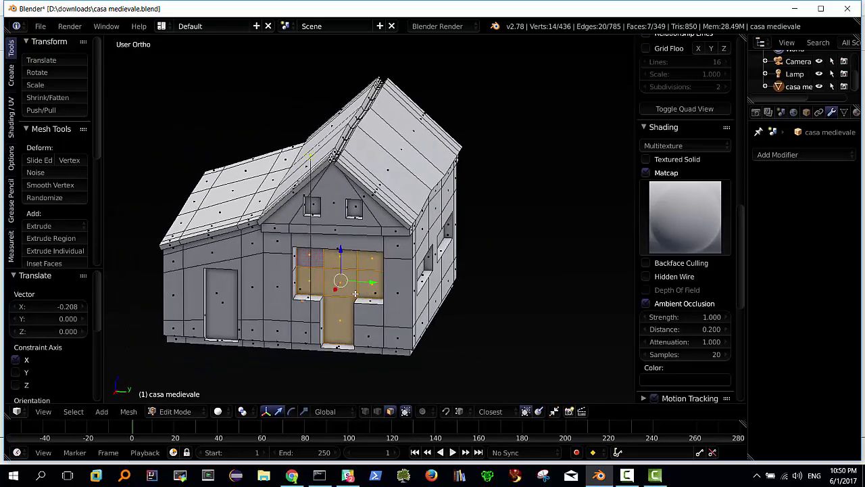
Select both small gable window faces and move them -0.089 along X
right_click(313, 206)
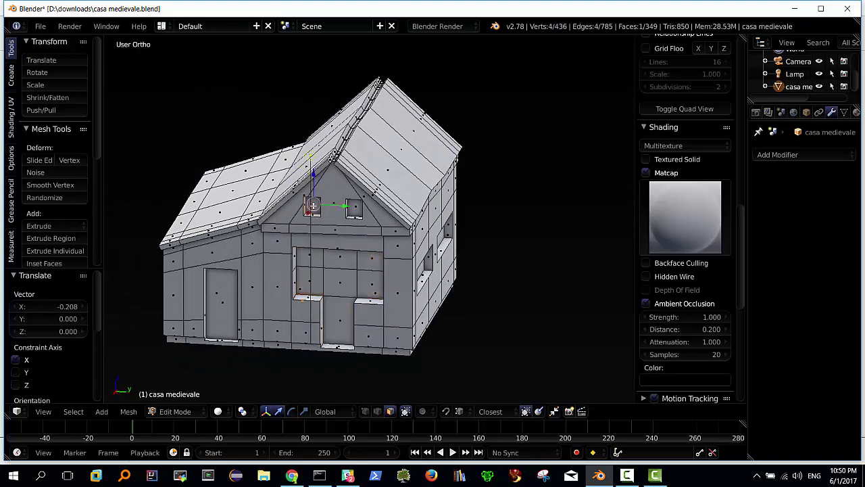
right_click(355, 205, "shift")
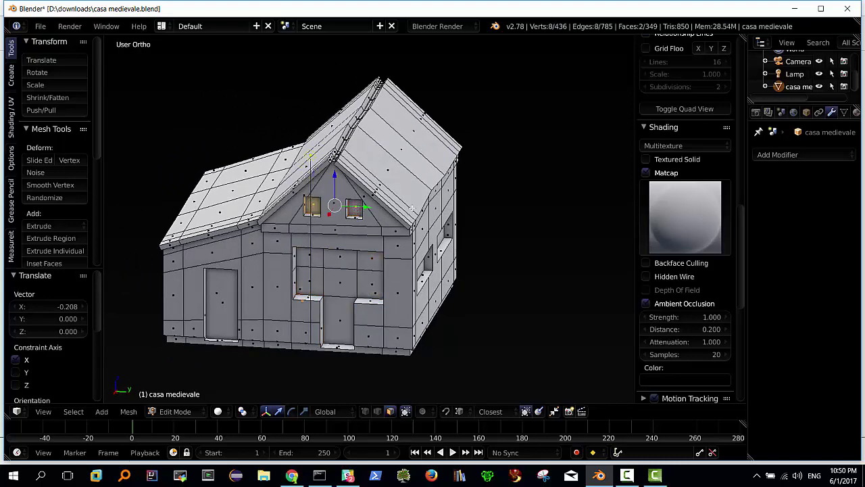
middle_click_drag(413, 207, 385, 223)
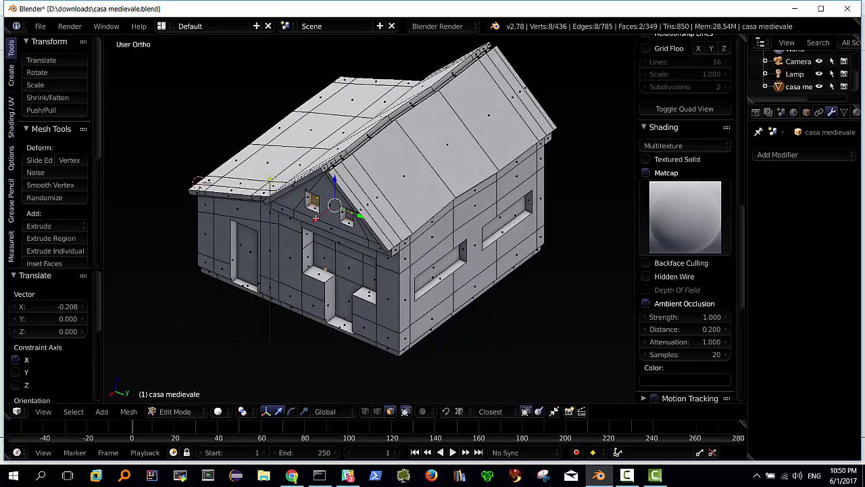
key("g")
key("x")
left_click(334, 217)
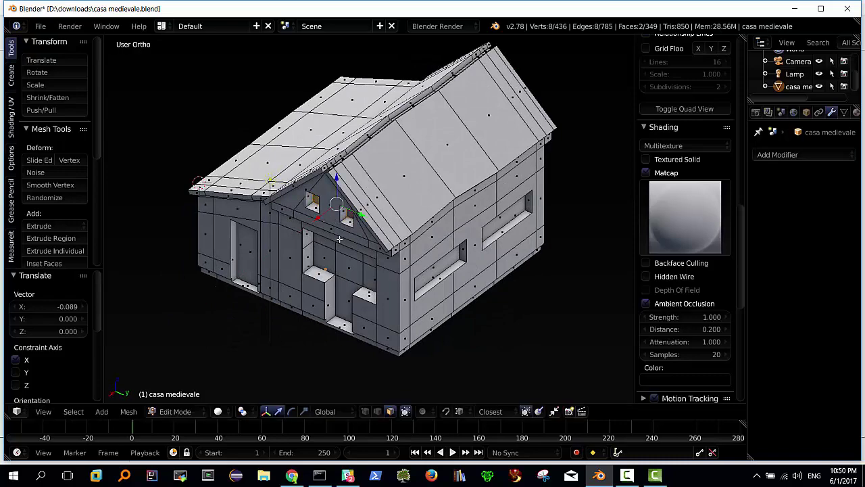
mouse_move(341, 216)
middle_mouse_down()
mouse_move(414, 216)
mouse_move(372, 210)
mouse_move(299, 133)
mouse_move(310, 282)
middle_mouse_up()
mouse_move(217, 313)
middle_mouse_down()
mouse_move(234, 299)
mouse_move(240, 305)
mouse_move(201, 315)
middle_mouse_up()
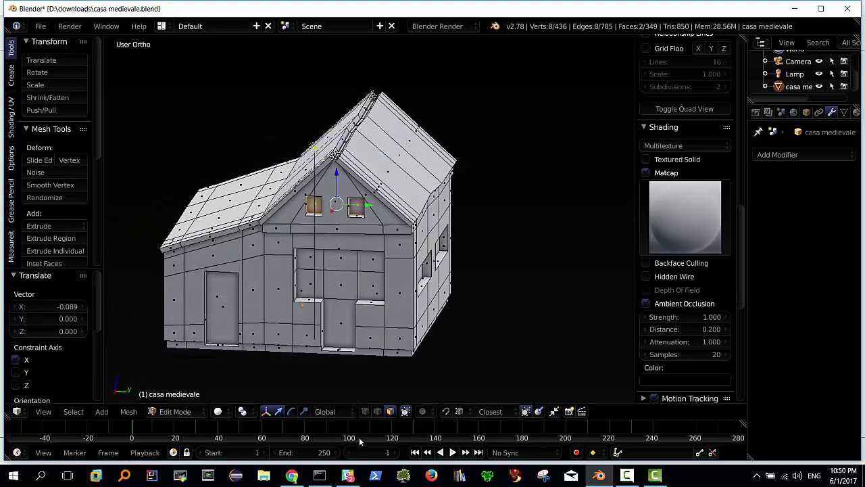
Shift the small door's left edge along the Y axis by -0.095
right_click(205, 319)
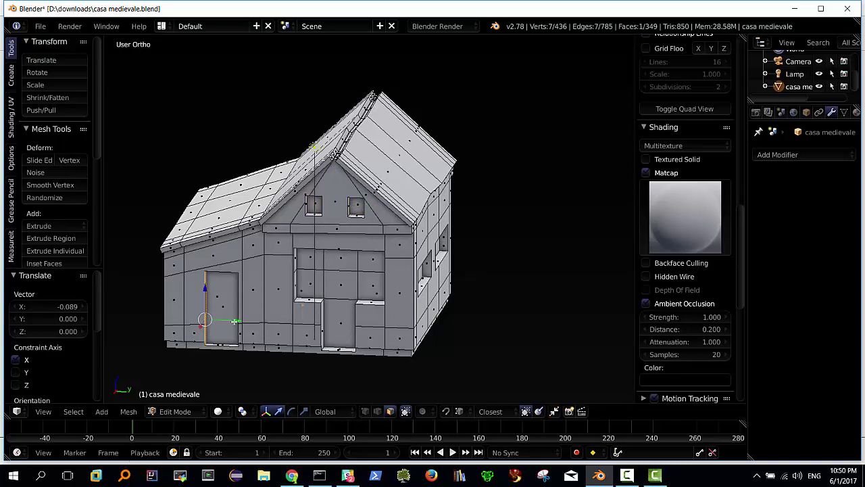
key("g")
key("y")
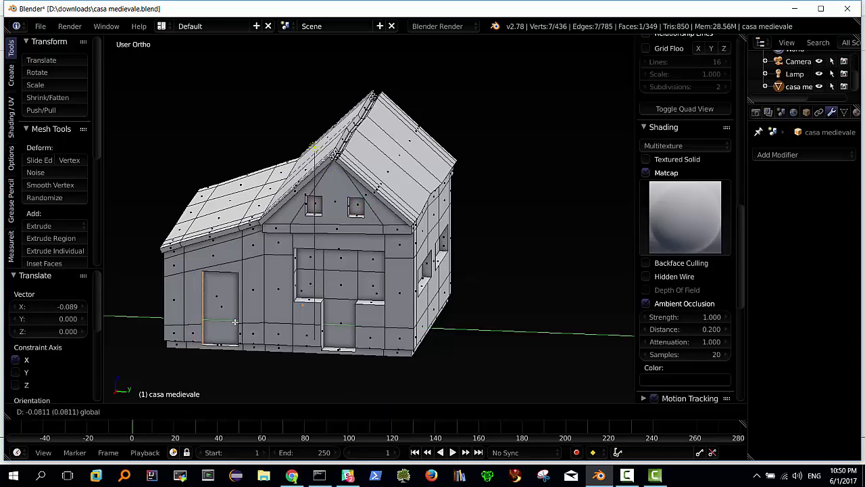
left_click(232, 322)
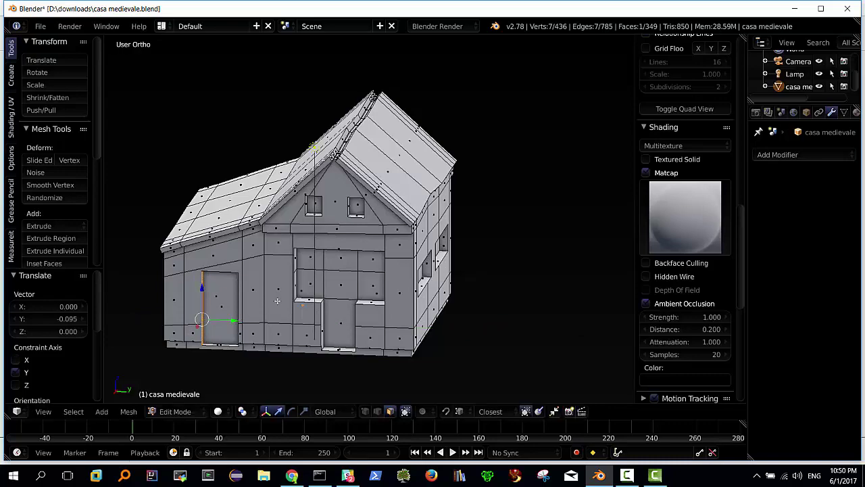
mouse_move(277, 301)
middle_mouse_down()
mouse_move(306, 283)
mouse_move(276, 272)
mouse_move(299, 371)
middle_mouse_up()
mouse_move(302, 326)
middle_mouse_down()
mouse_move(330, 332)
mouse_move(275, 324)
middle_mouse_up()
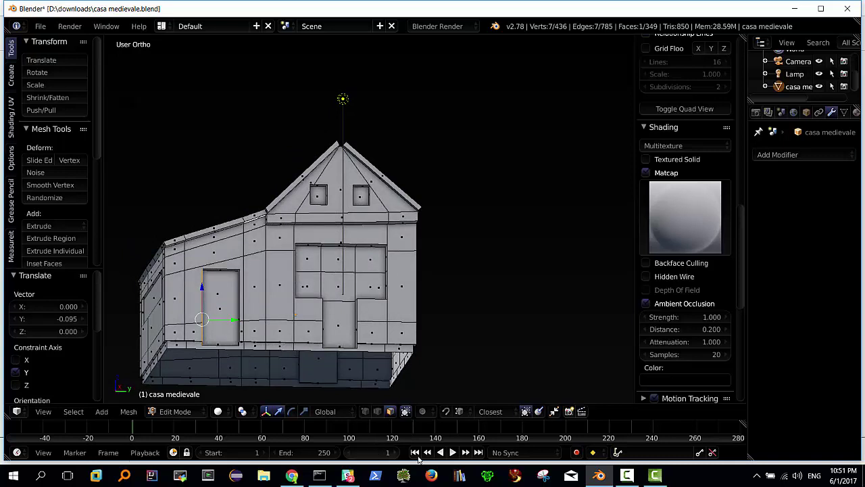
In edge select mode, lower the edge loop around the house base slightly along Z
left_click(377, 411)
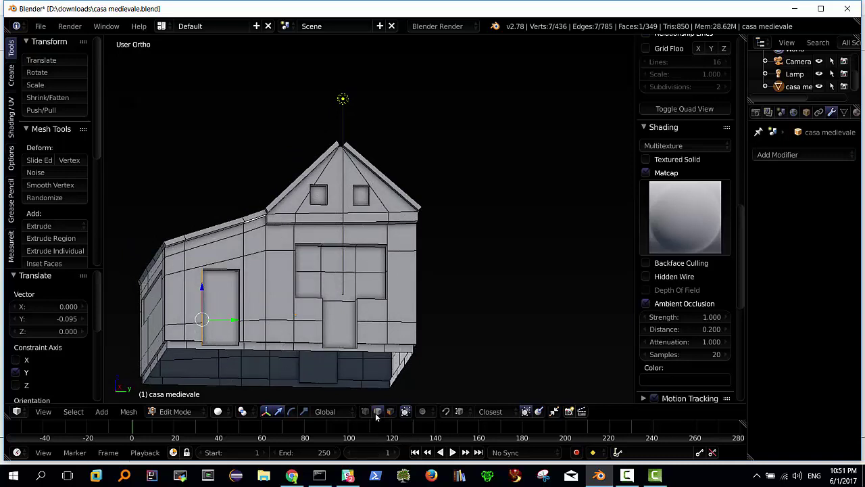
right_click(282, 350, "alt")
left_click_drag(270, 336, 271, 346)
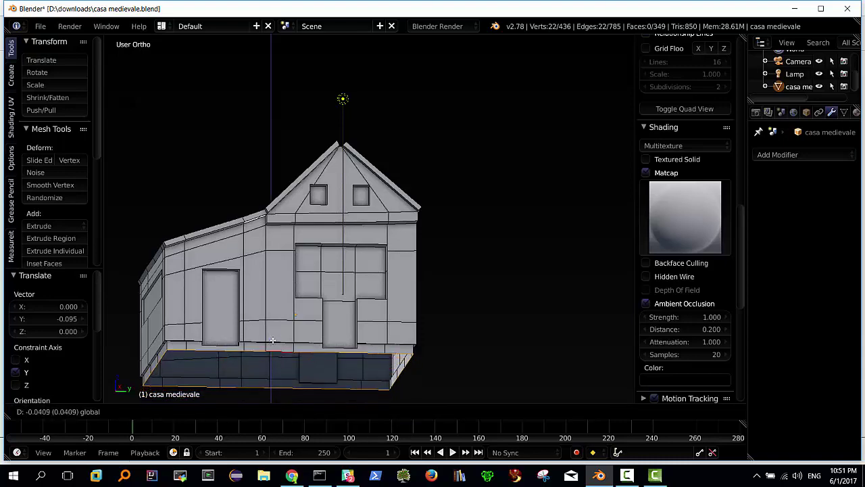
left_click(274, 336)
middle_click_drag(274, 335, 322, 328)
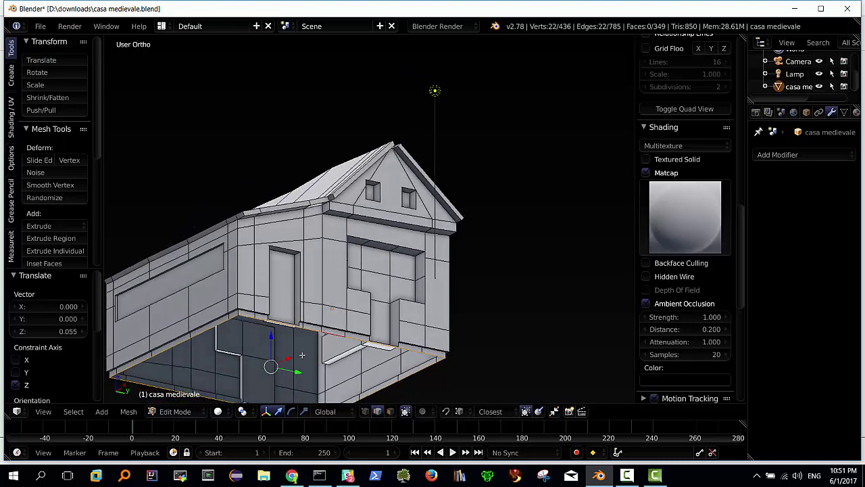
Fill the open base with a single floor face, bringing the mesh to 350 faces
key("f")
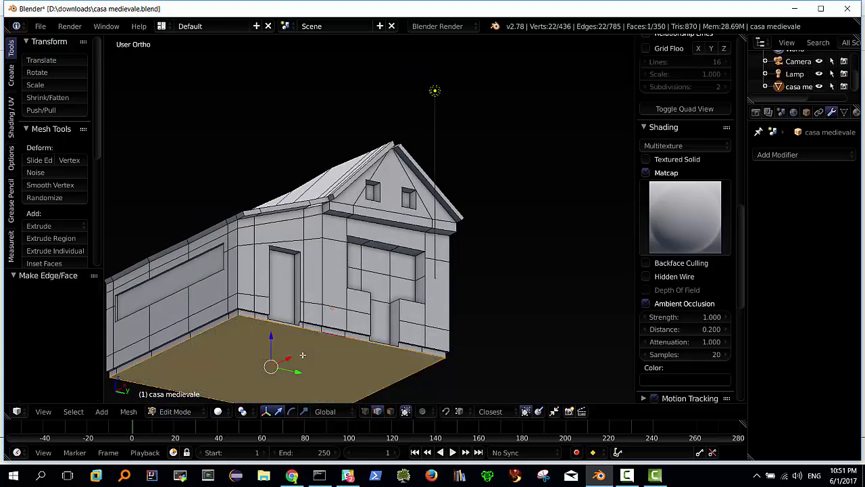
mouse_move(329, 346)
middle_mouse_down()
mouse_move(291, 310)
mouse_move(296, 338)
middle_mouse_up()
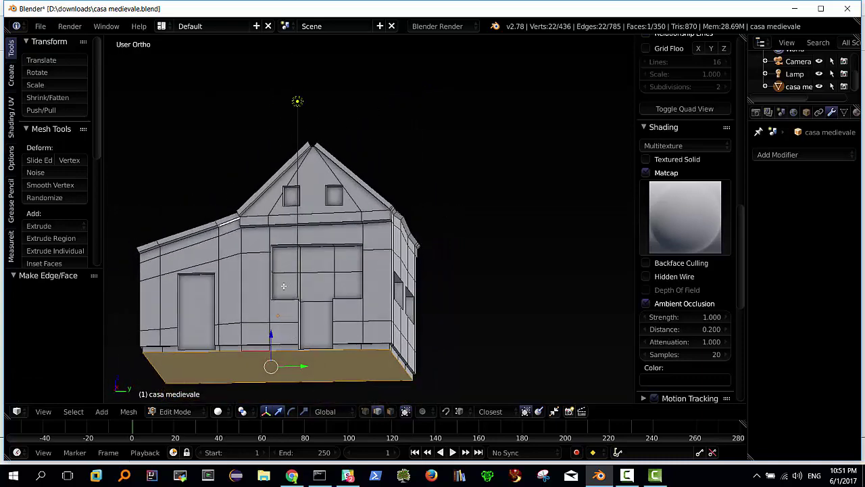
mouse_move(283, 286)
middle_mouse_down()
mouse_move(308, 277)
mouse_move(413, 325)
middle_mouse_up()
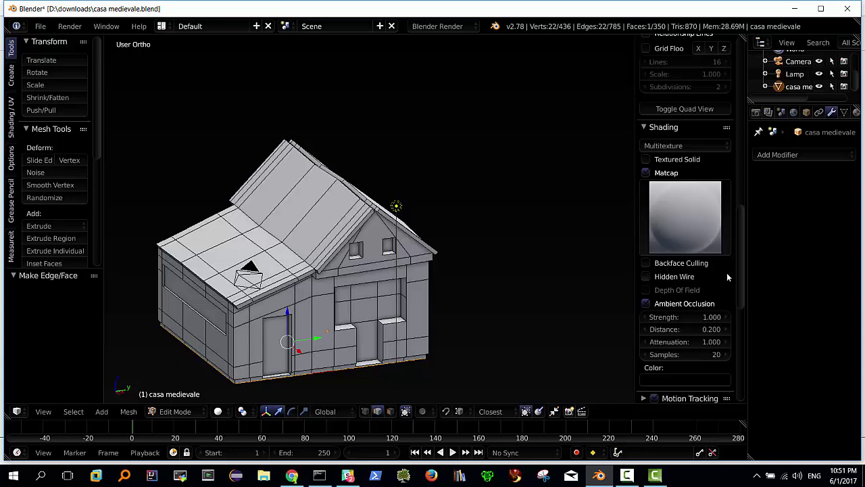
Enable face normals in Mesh Display and lengthen them to about 1.40
left_click_drag(742, 258, 729, 363)
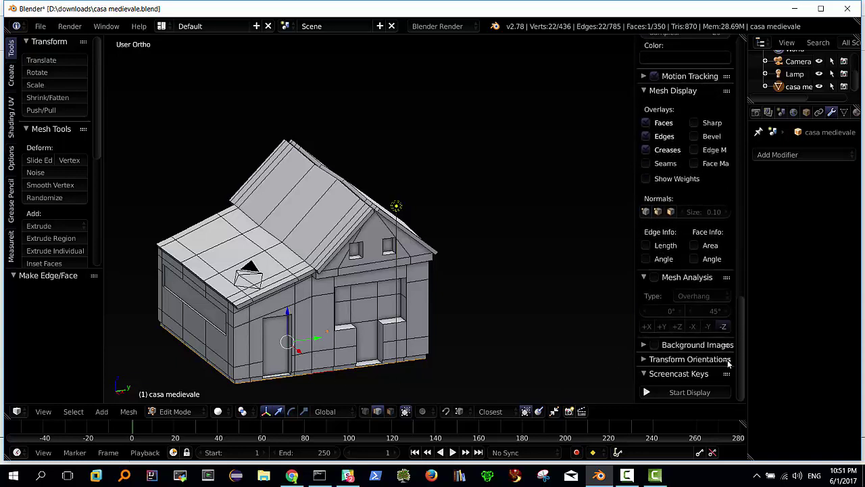
scroll(729, 363, "up", 2)
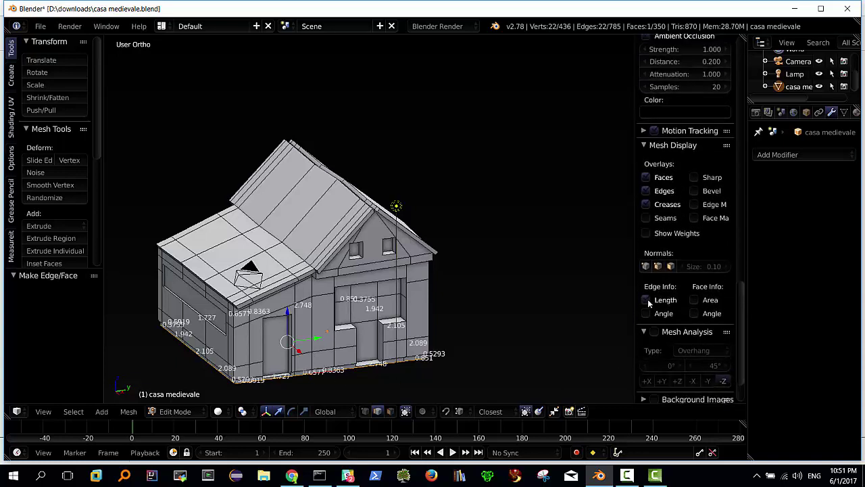
left_click(671, 266)
left_click_drag(690, 267, 737, 266)
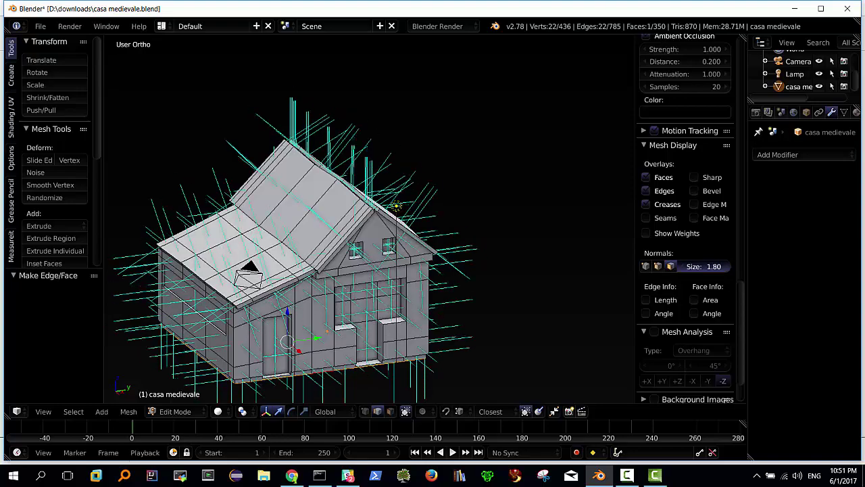
Orbit below and above the house to check that the face normals point outward
middle_click_drag(556, 294, 541, 169)
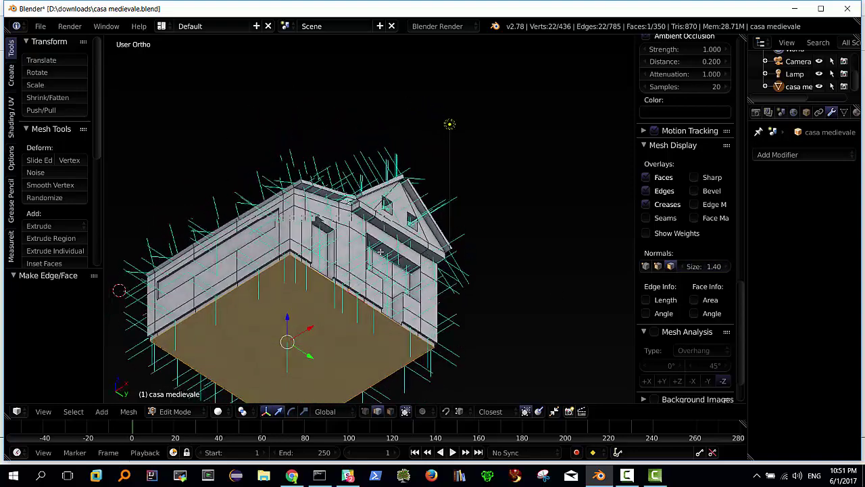
mouse_move(416, 267)
middle_mouse_down()
mouse_move(352, 289)
mouse_move(415, 281)
mouse_move(546, 298)
mouse_move(505, 299)
middle_mouse_up()
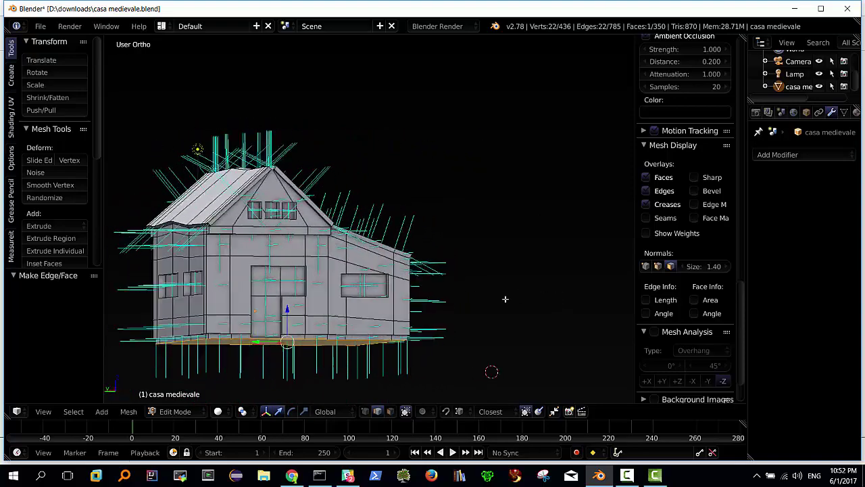
mouse_move(368, 311)
middle_mouse_down()
mouse_move(412, 249)
mouse_move(368, 275)
middle_mouse_up()
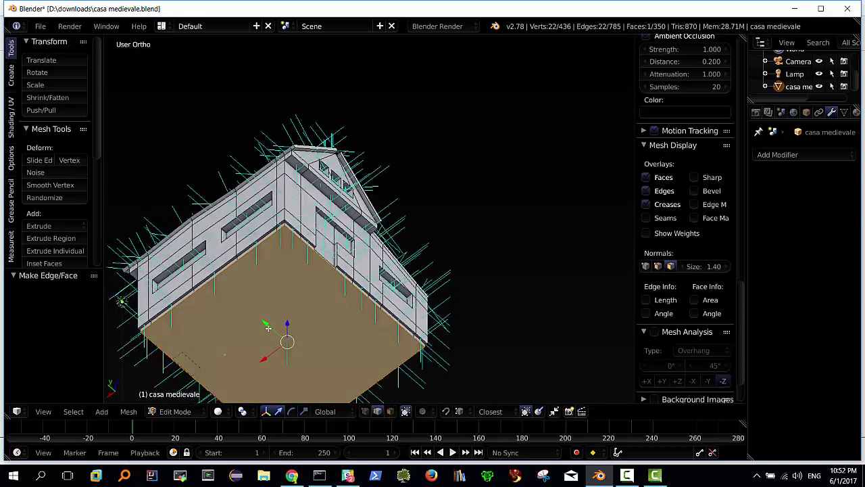
middle_click_drag(267, 328, 295, 334)
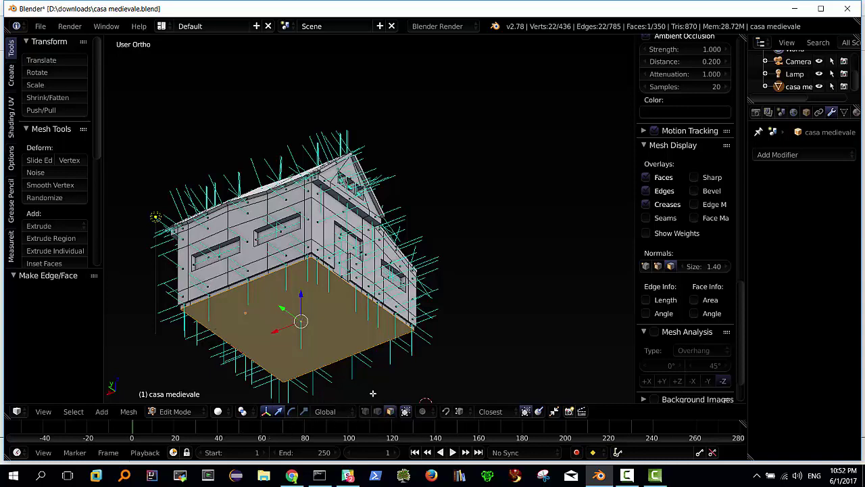
Delete the floor face via the X menu, leaving 349 faces and an open base
key("a")
key("x")
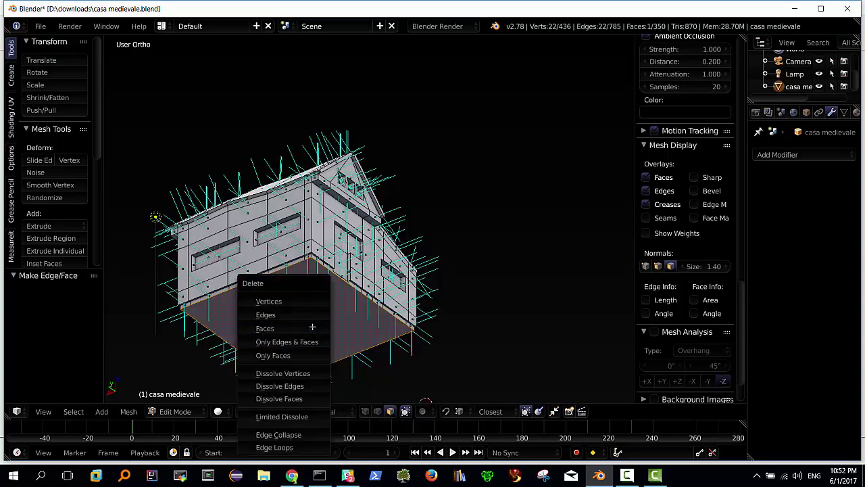
left_click(313, 329)
mouse_move(313, 329)
middle_mouse_down()
mouse_move(350, 255)
mouse_move(279, 295)
middle_mouse_up()
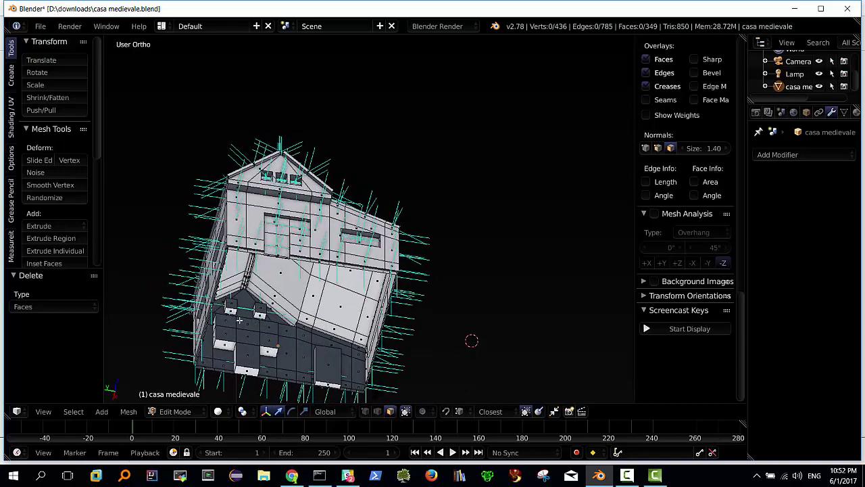
middle_click_drag(252, 314, 386, 383)
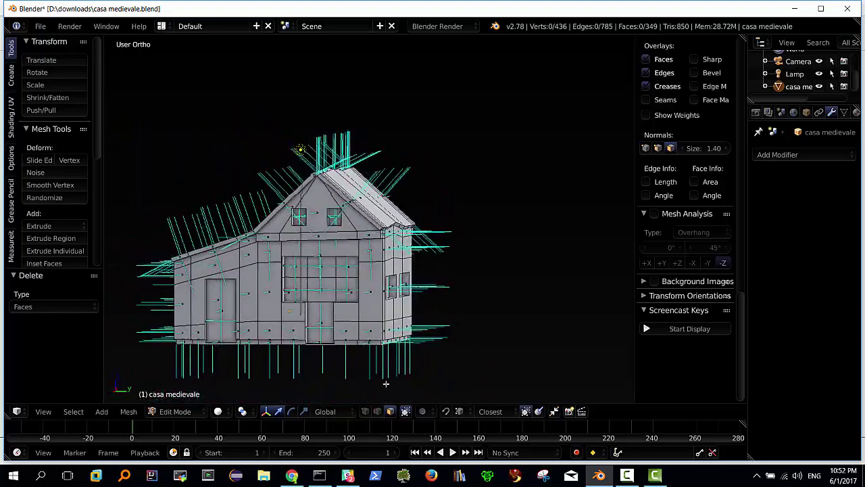
Zoom in on the gable wall and orbit around its windows to examine the 0.10-size normals
scroll(311, 291, "up", 7)
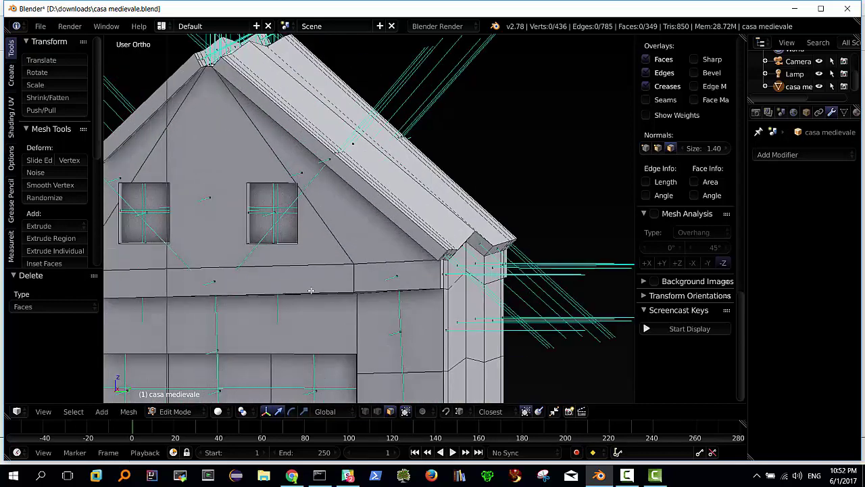
mouse_move(324, 250)
middle_mouse_down()
mouse_move(347, 253)
mouse_move(319, 232)
mouse_move(338, 242)
mouse_move(360, 180)
mouse_move(351, 249)
mouse_move(363, 185)
mouse_move(545, 241)
middle_mouse_up()
scroll(345, 244, "up", 4)
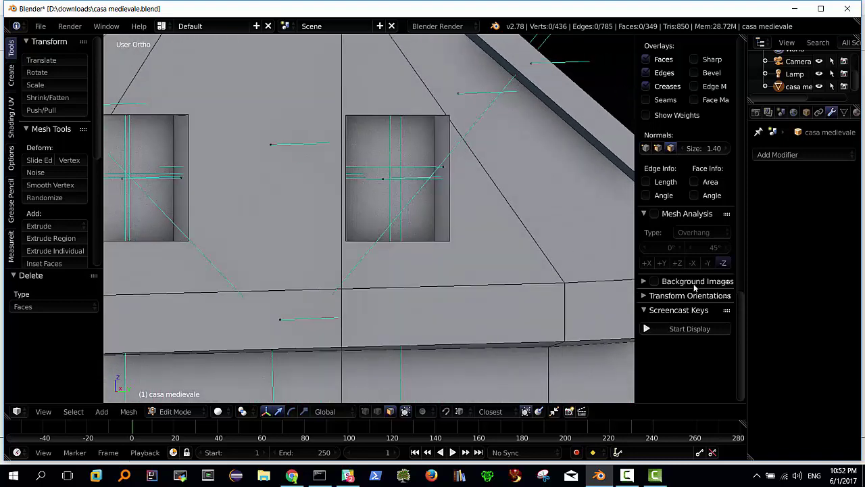
scroll(693, 286, "up", 2)
scroll(692, 283, "up", 2)
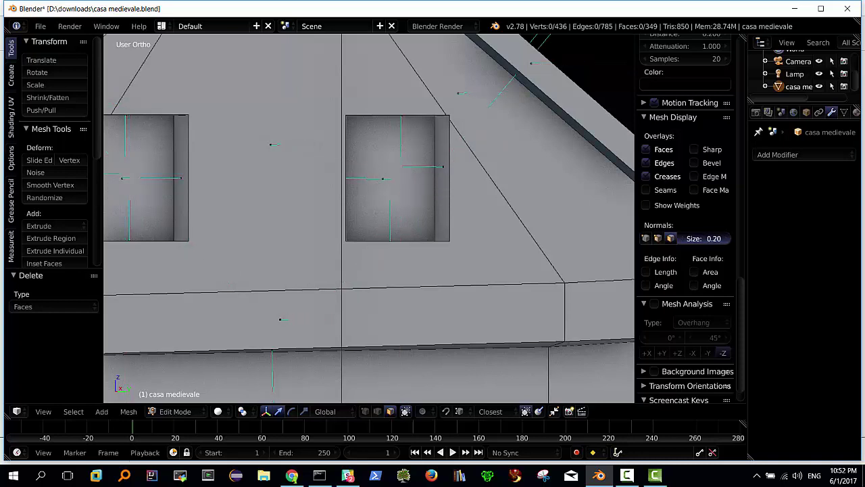
mouse_move(452, 202)
middle_mouse_down()
mouse_move(444, 196)
mouse_move(413, 244)
middle_mouse_up()
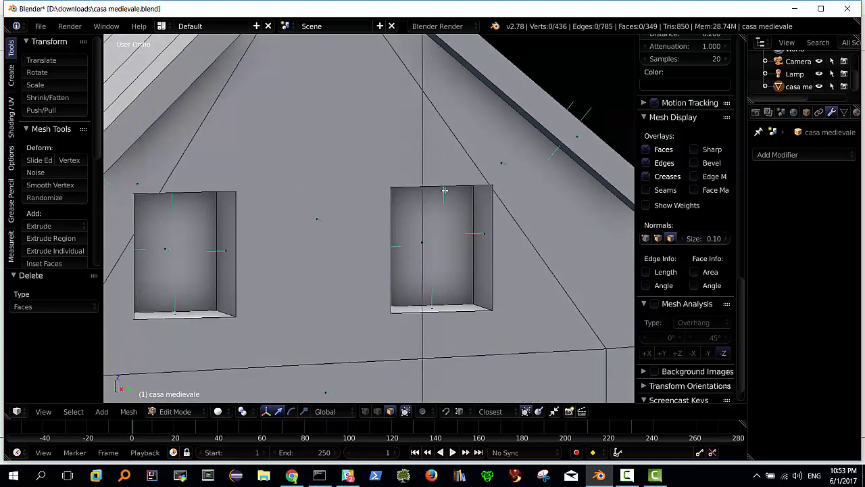
middle_click_drag(473, 236, 475, 249)
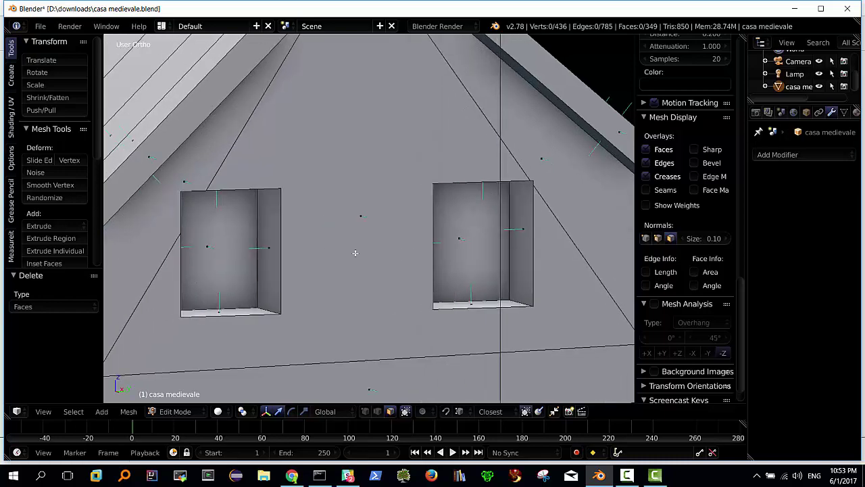
mouse_move(256, 260)
middle_mouse_down()
mouse_move(264, 243)
mouse_move(337, 278)
mouse_move(315, 378)
middle_mouse_up()
scroll(265, 243, "down", 4)
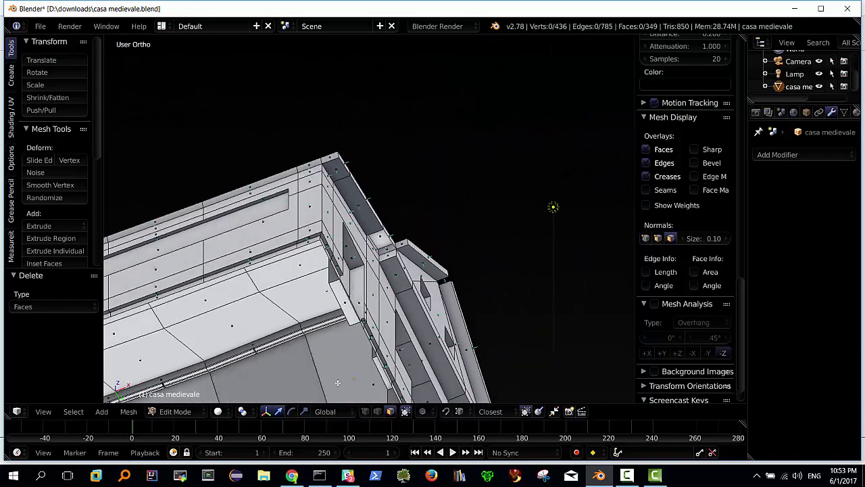
mouse_move(297, 368)
middle_mouse_down()
mouse_move(537, 304)
mouse_move(463, 289)
middle_mouse_up()
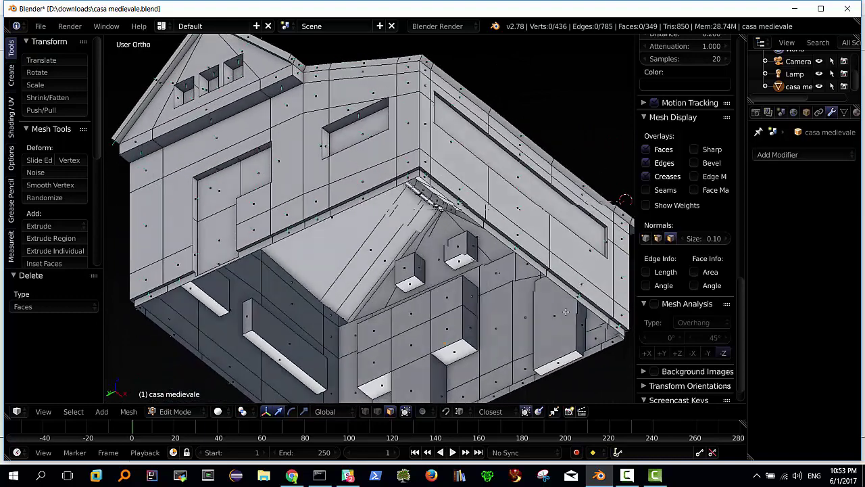
scroll(452, 261, "up", 2)
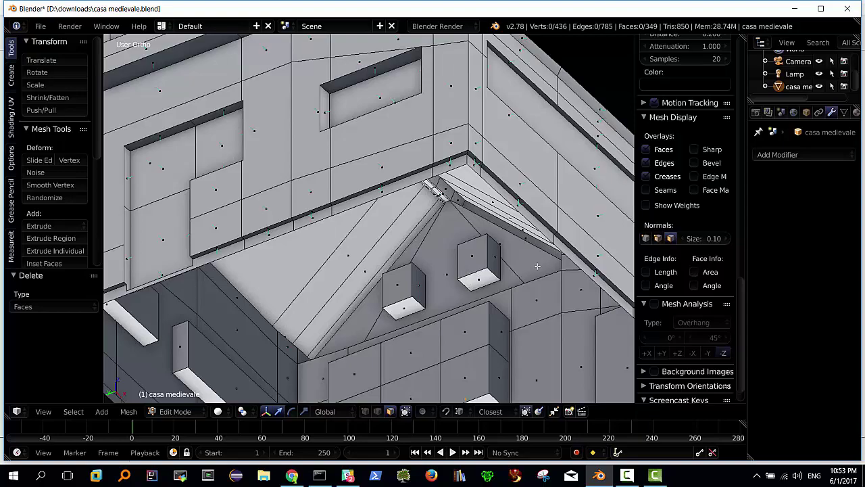
mouse_move(537, 266)
middle_mouse_down()
mouse_move(401, 278)
mouse_move(368, 305)
middle_mouse_up()
middle_click_drag(419, 206, 415, 242)
mouse_move(337, 267)
middle_mouse_down()
mouse_move(396, 265)
mouse_move(445, 239)
mouse_move(367, 275)
mouse_move(367, 261)
middle_mouse_up()
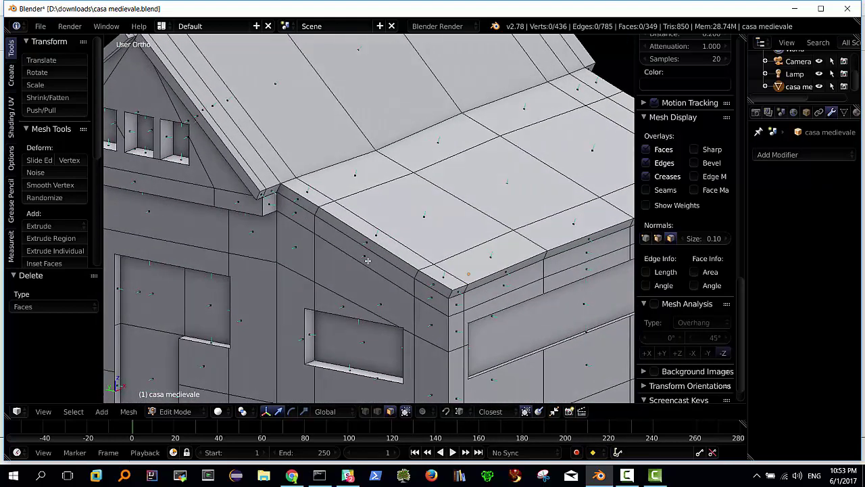